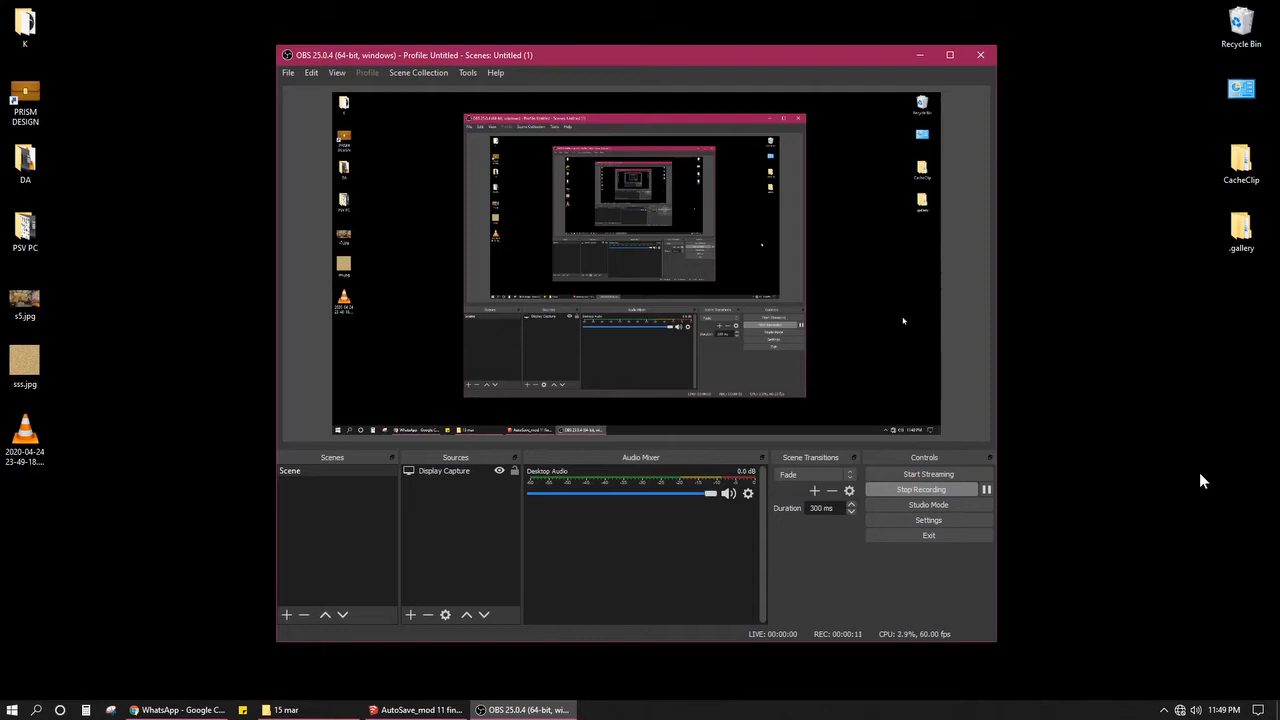
click(922, 55)
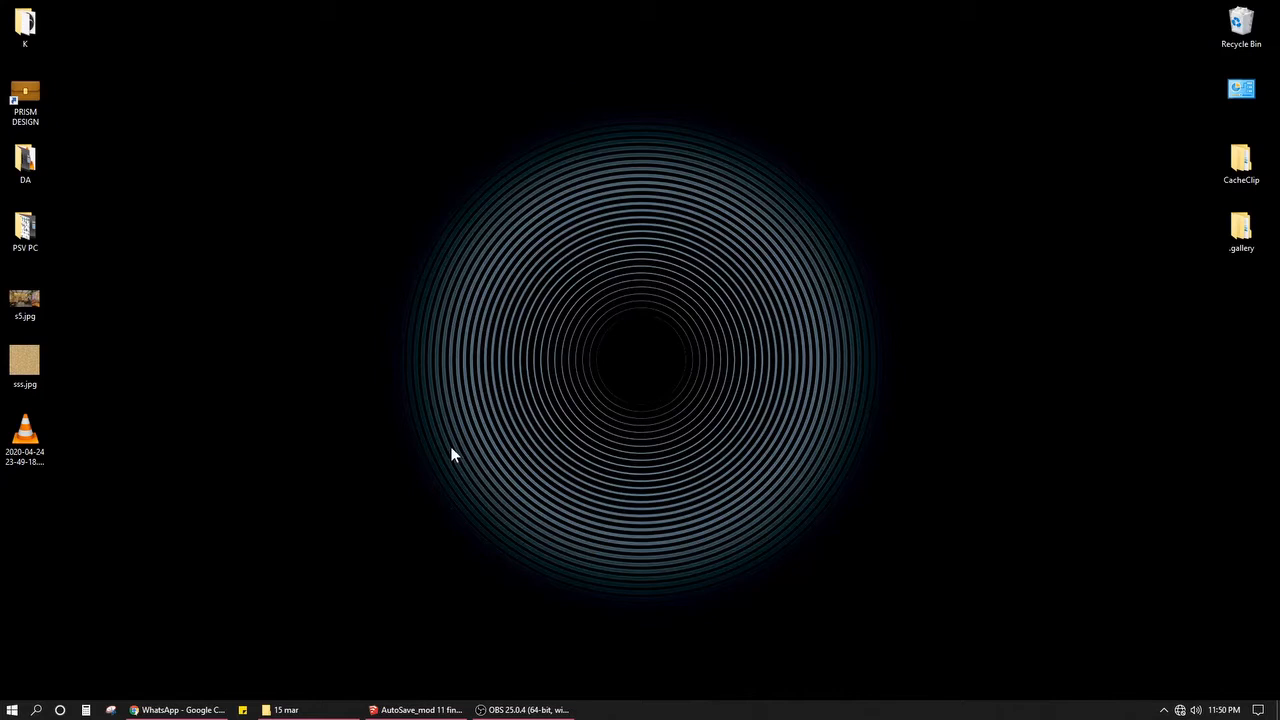
drag(474, 519, 752, 50)
drag(783, 4, 678, 646)
drag(912, 2, 640, 699)
drag(659, 620, 646, 697)
Step: Switch to the SketchUp restaurant model and select the wall group around the archway
click(451, 712)
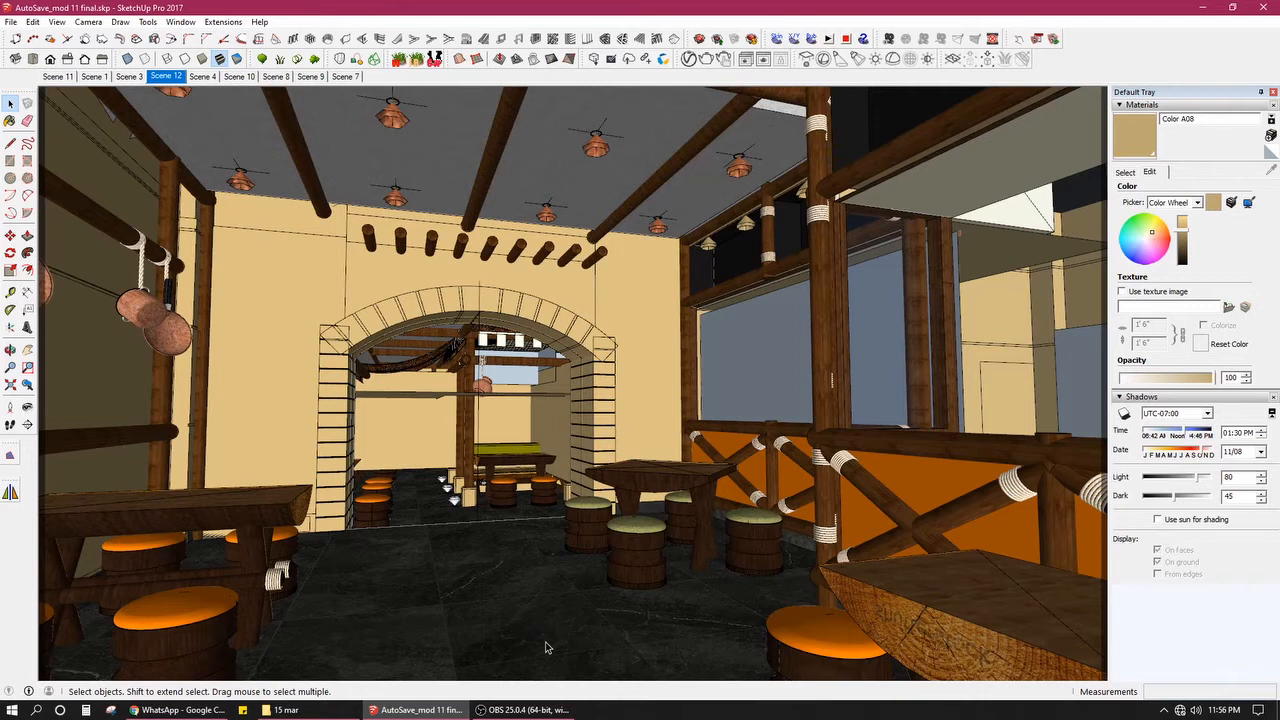
click(262, 336)
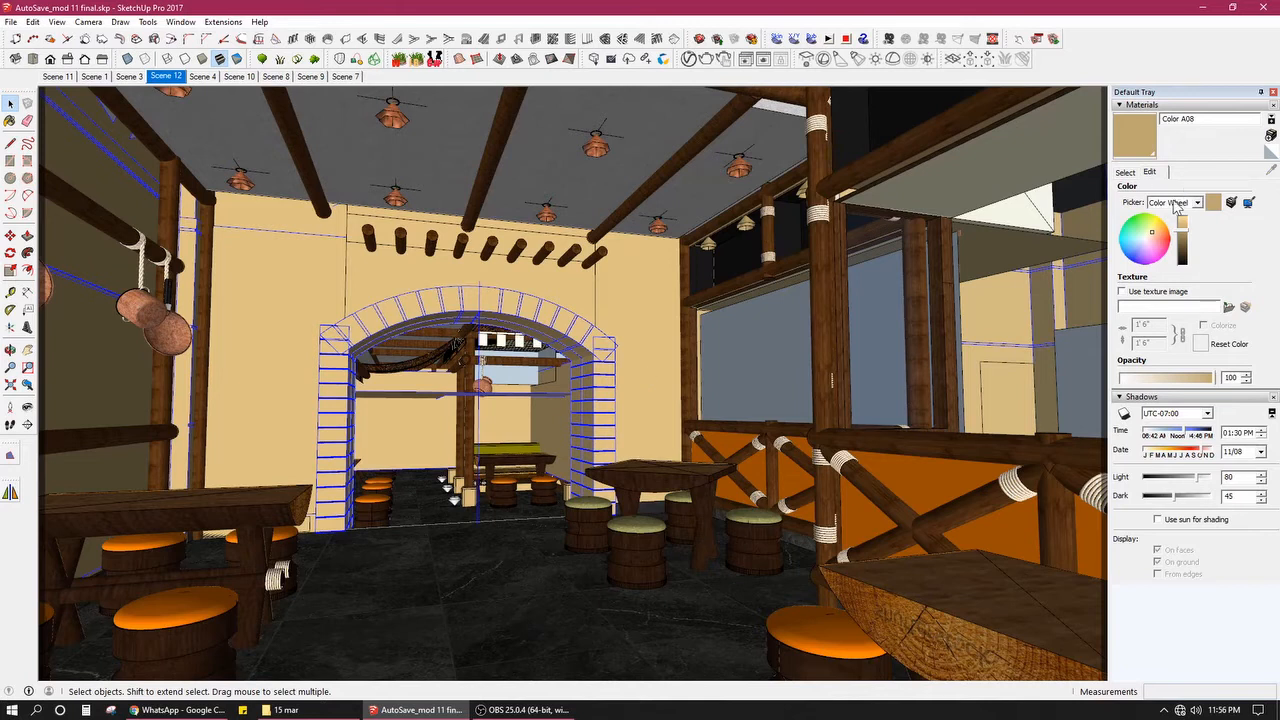
Step: Examine the stone pattern of the sss.jpg image stored on the desktop, and return to the SketchUp model
key(super+d)
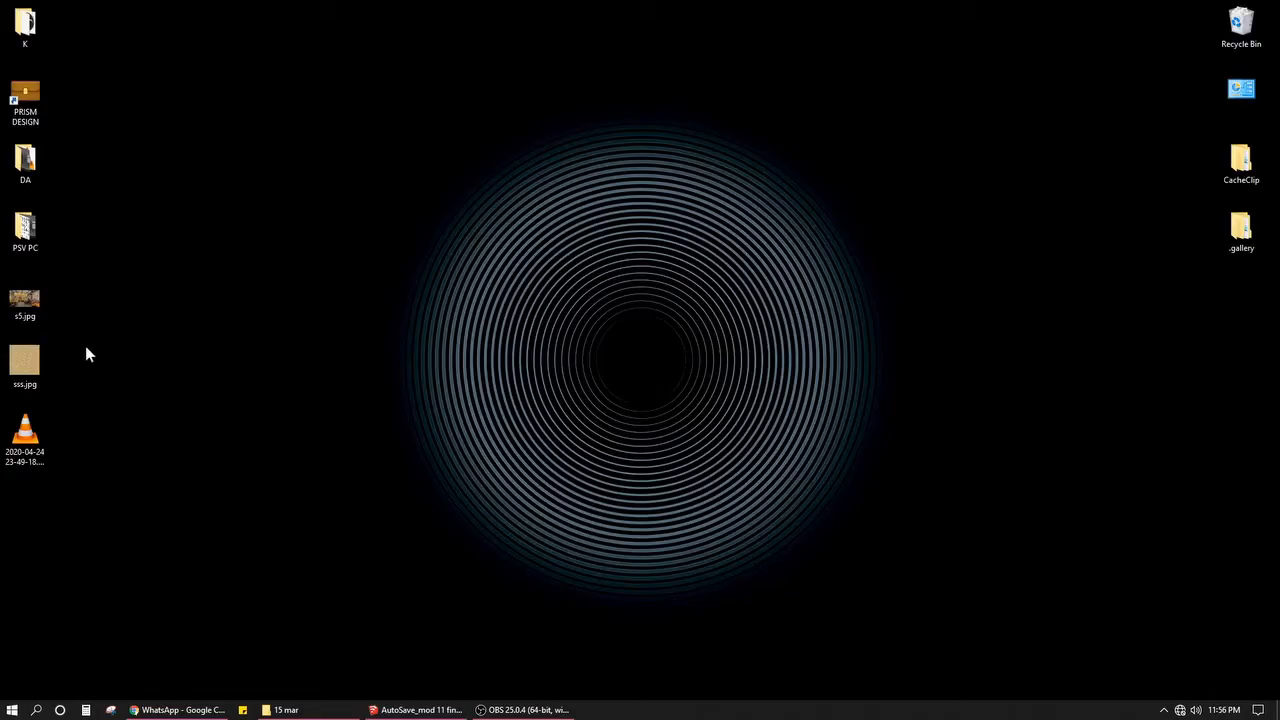
double_click(36, 368)
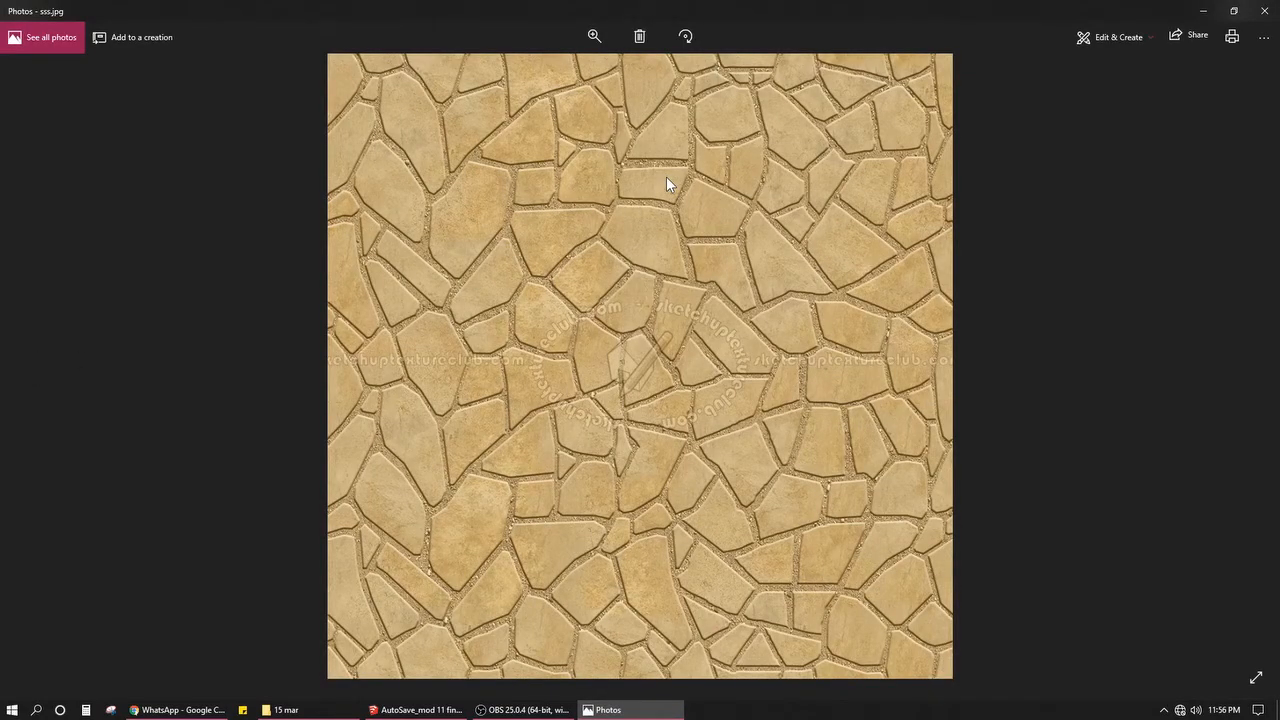
scroll(663, 207, up, 2)
scroll(722, 367, down, 2)
mouse_move(507, 713)
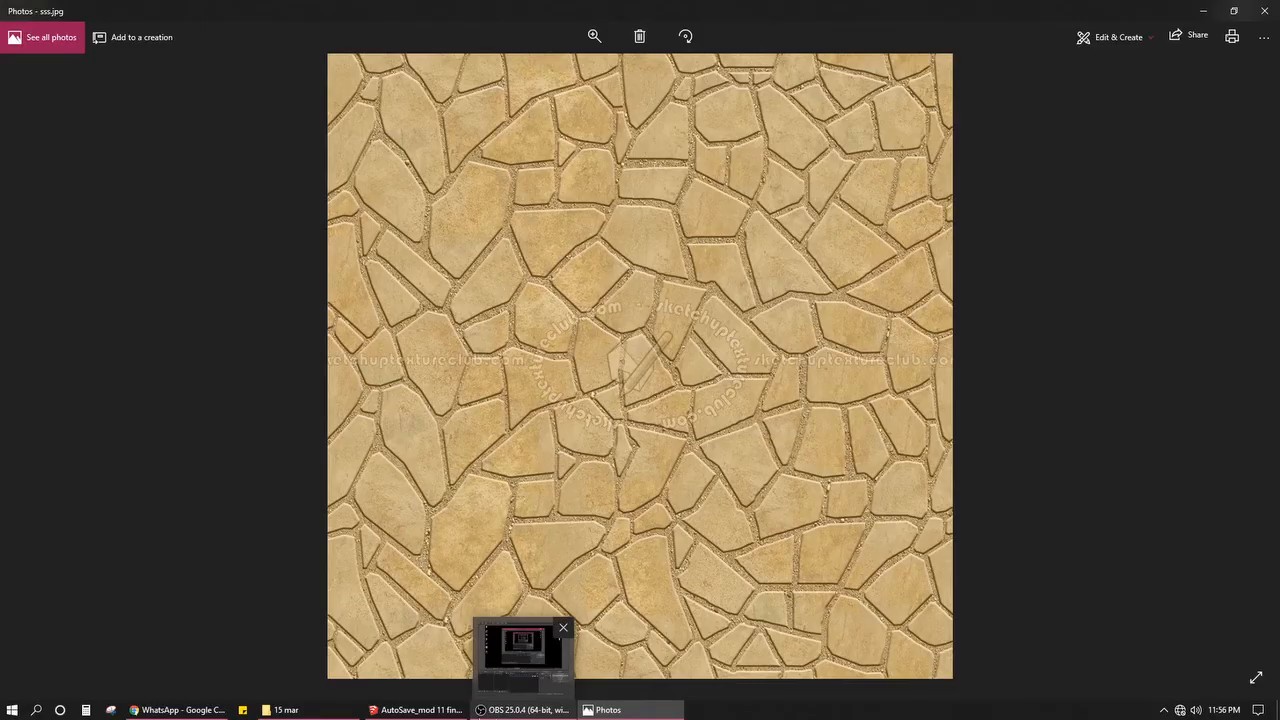
click(420, 708)
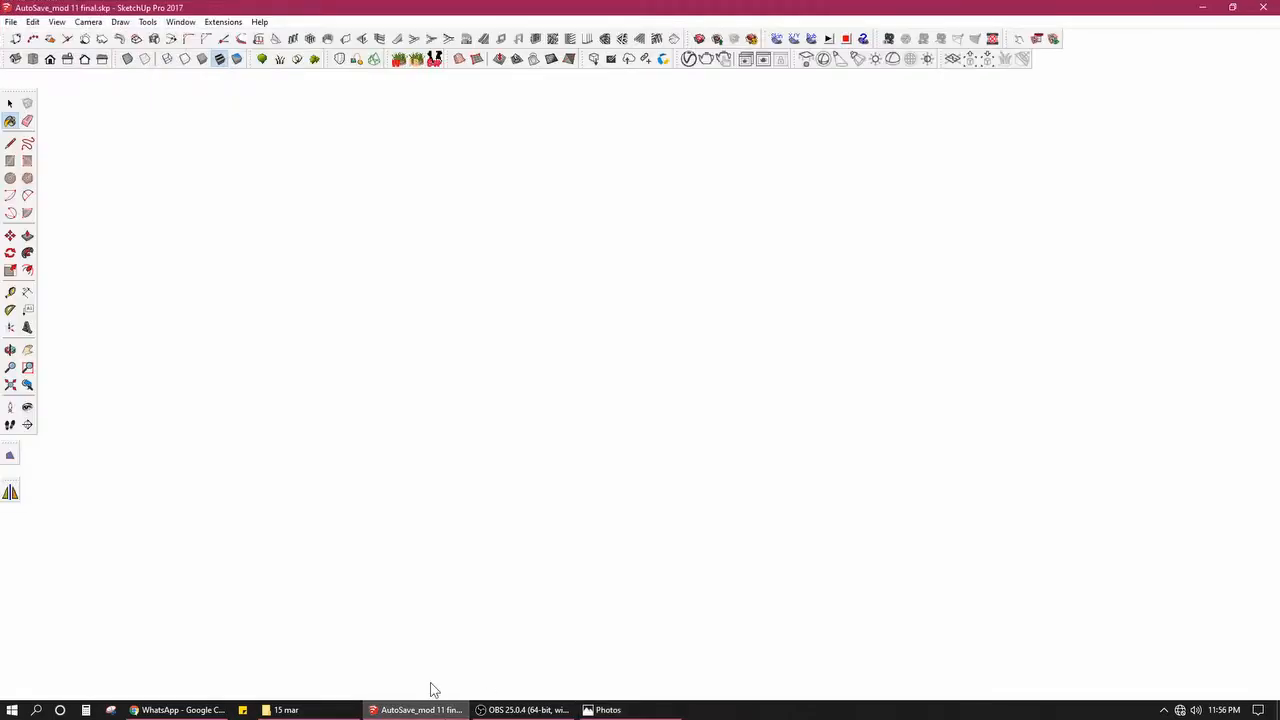
Step: Sample the wall's Color A08 material and assign sss.jpg from the Desktop as its texture image
key(space)
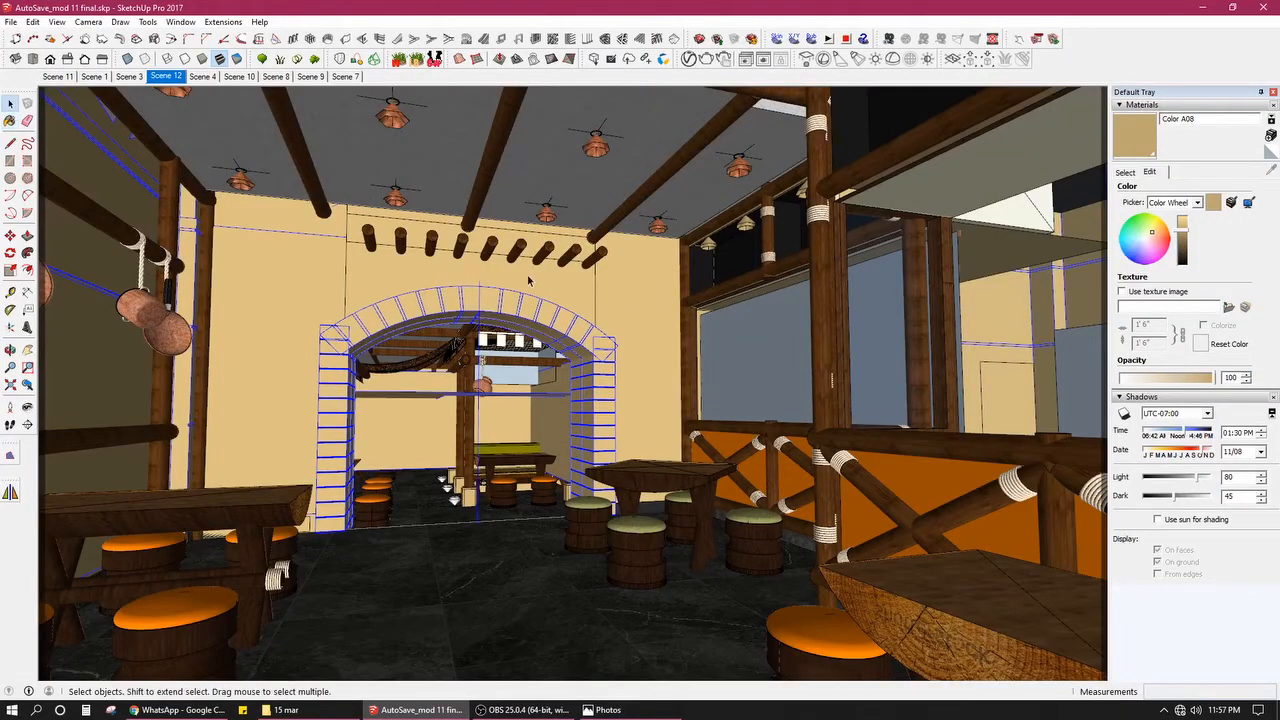
key(b)
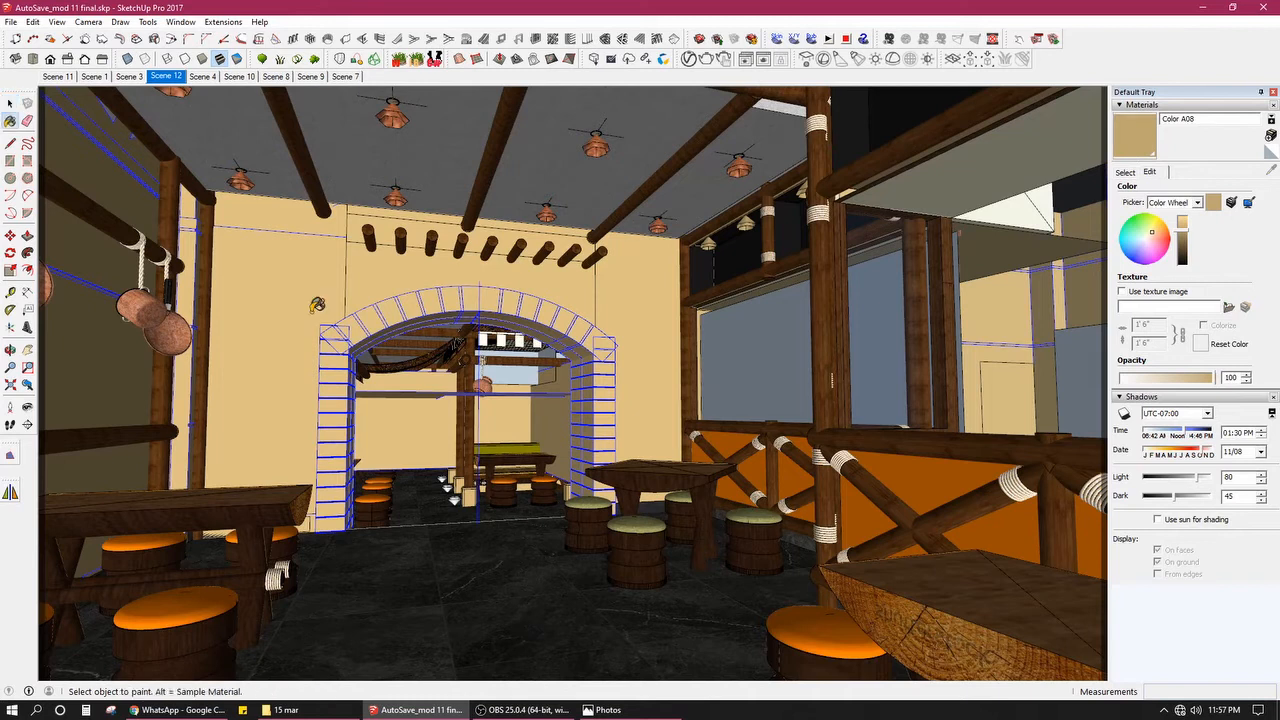
alt+click(276, 319)
click(1160, 292)
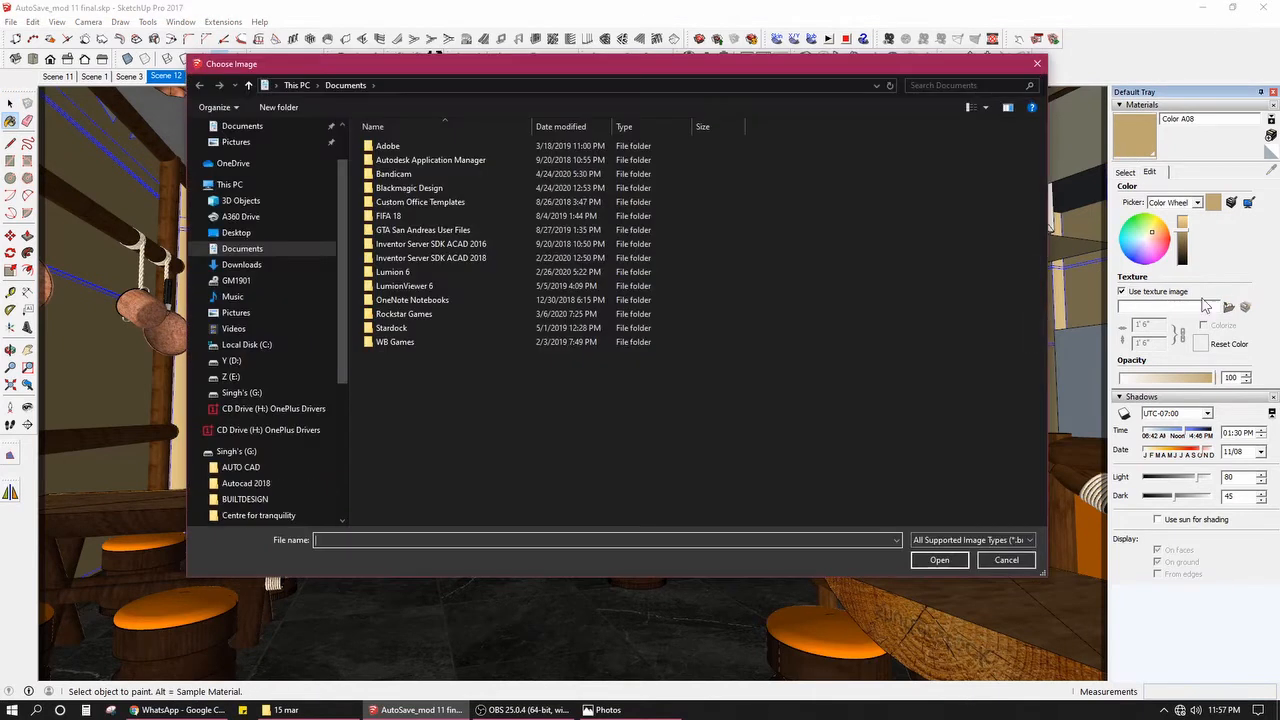
click(286, 238)
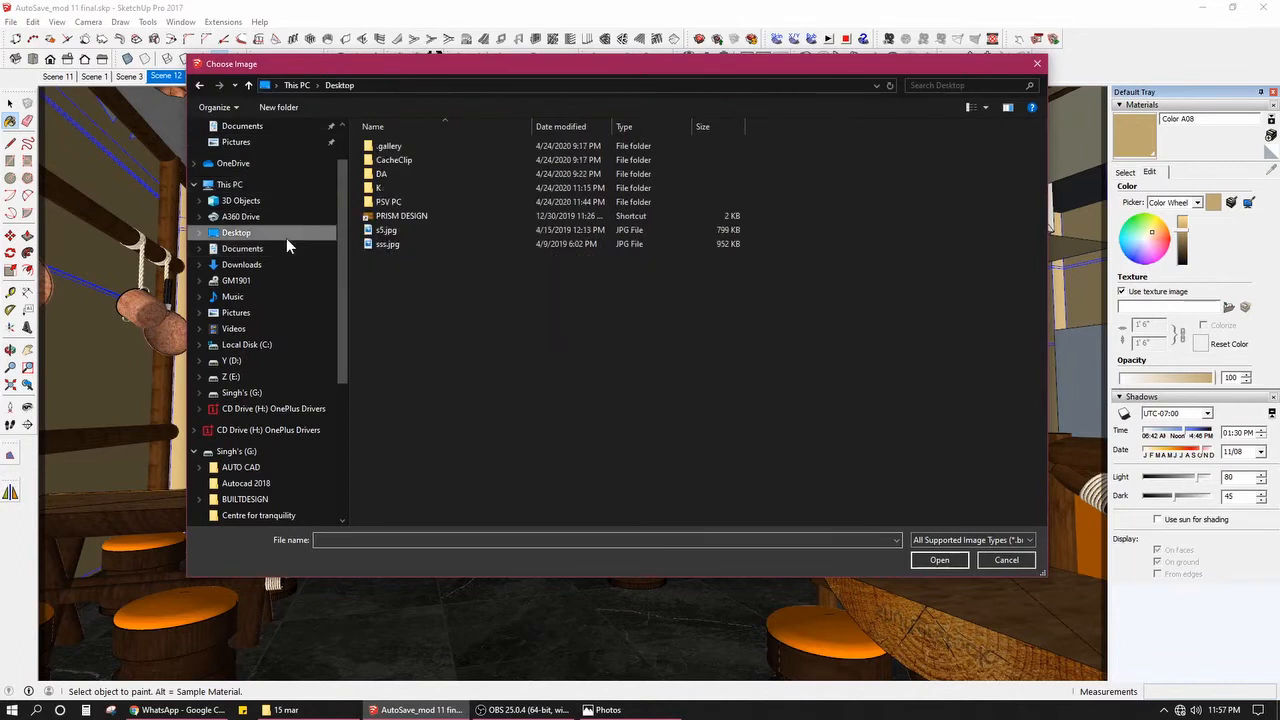
click(969, 108)
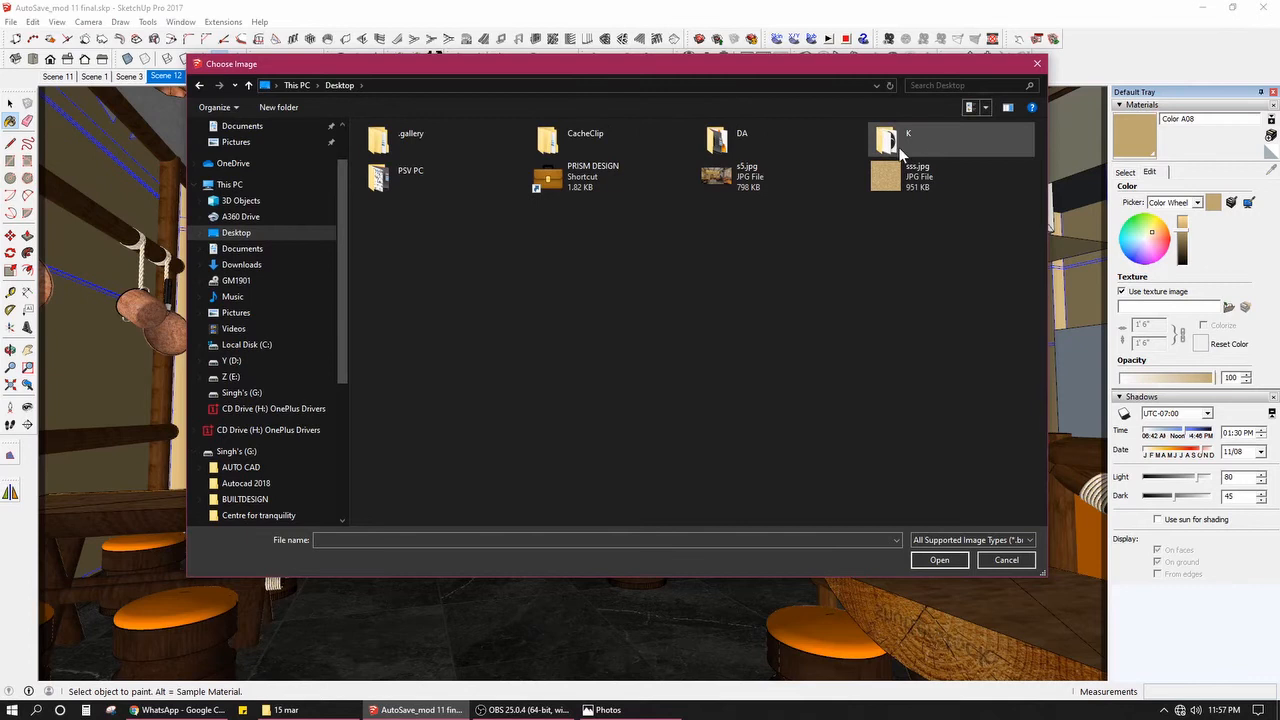
double_click(890, 176)
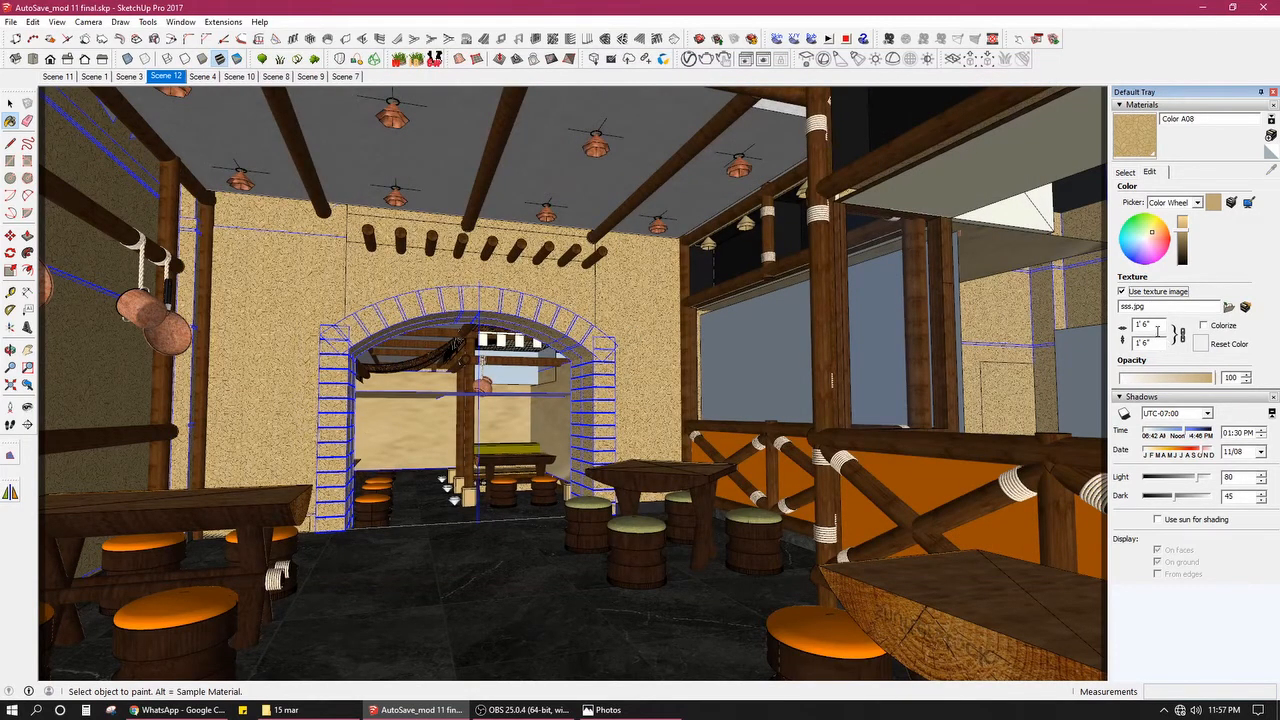
Step: Try a size of 30' for the wall's stone texture
click(1157, 328)
text(30)
key(Return)
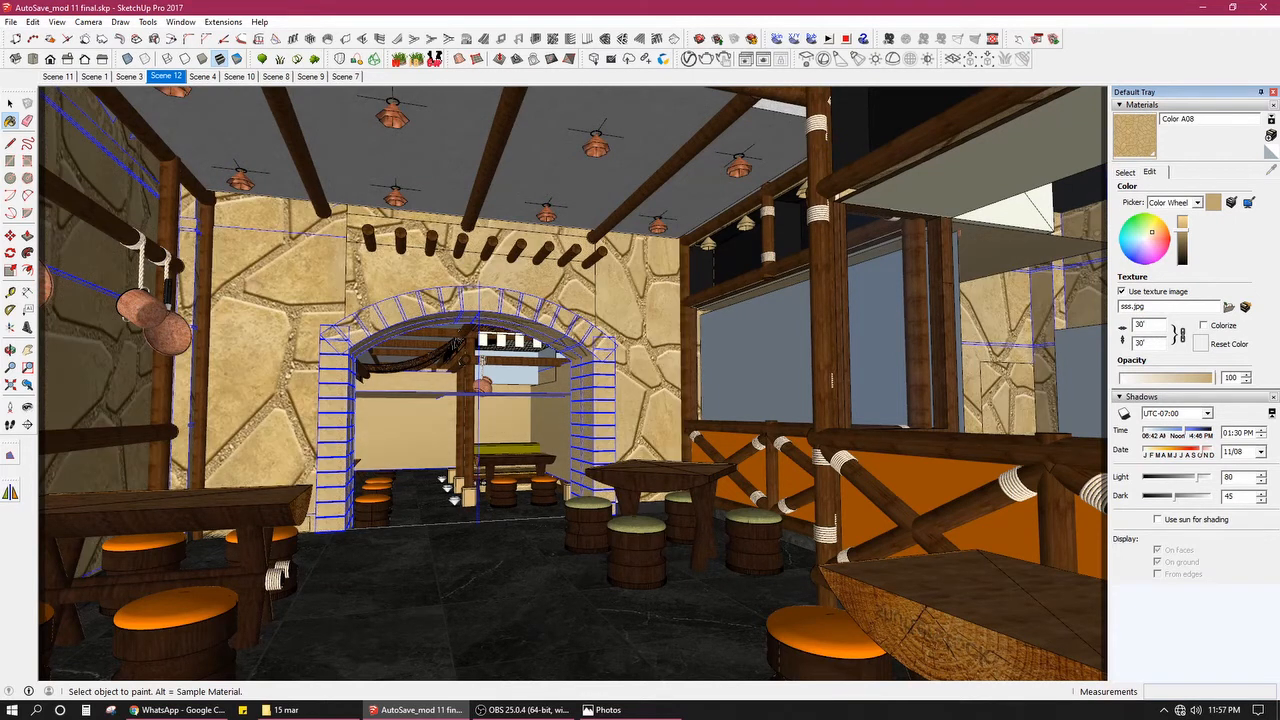
Step: Set the wall's stone texture size to 10' and leave the Paint Bucket tool
drag(1155, 327, 1119, 327)
text(1)
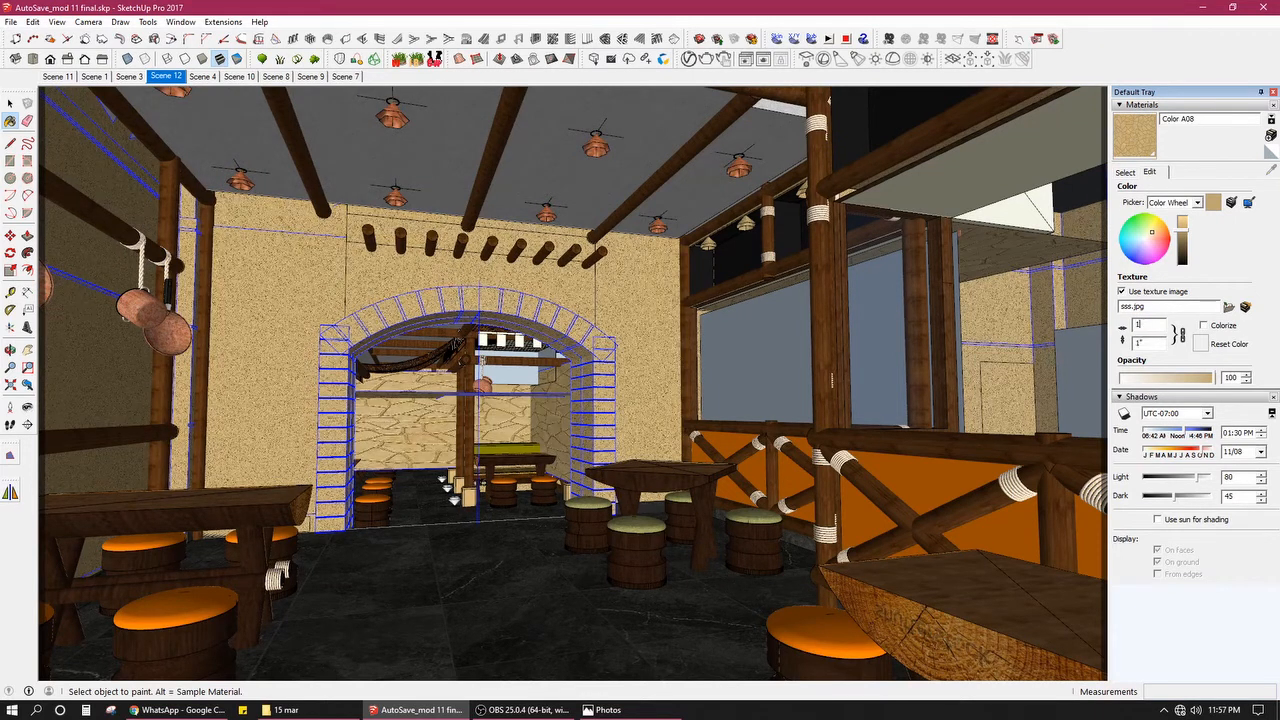
text(0)
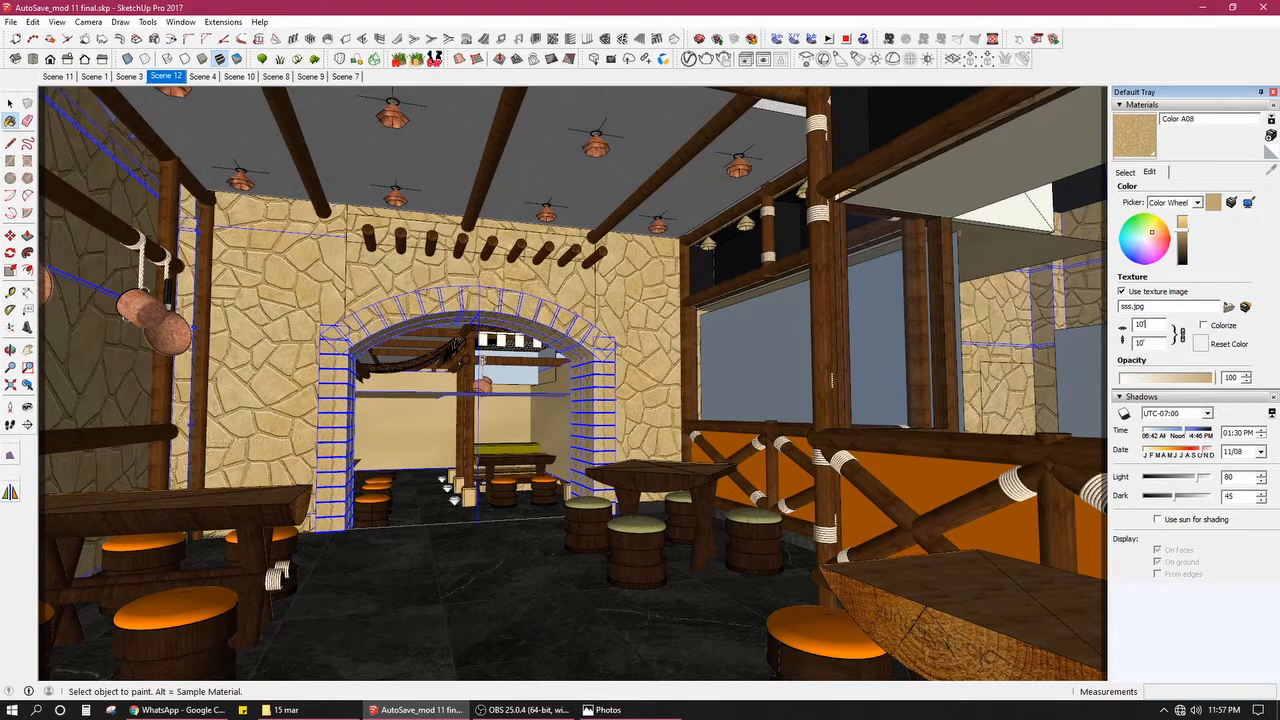
click(10, 105)
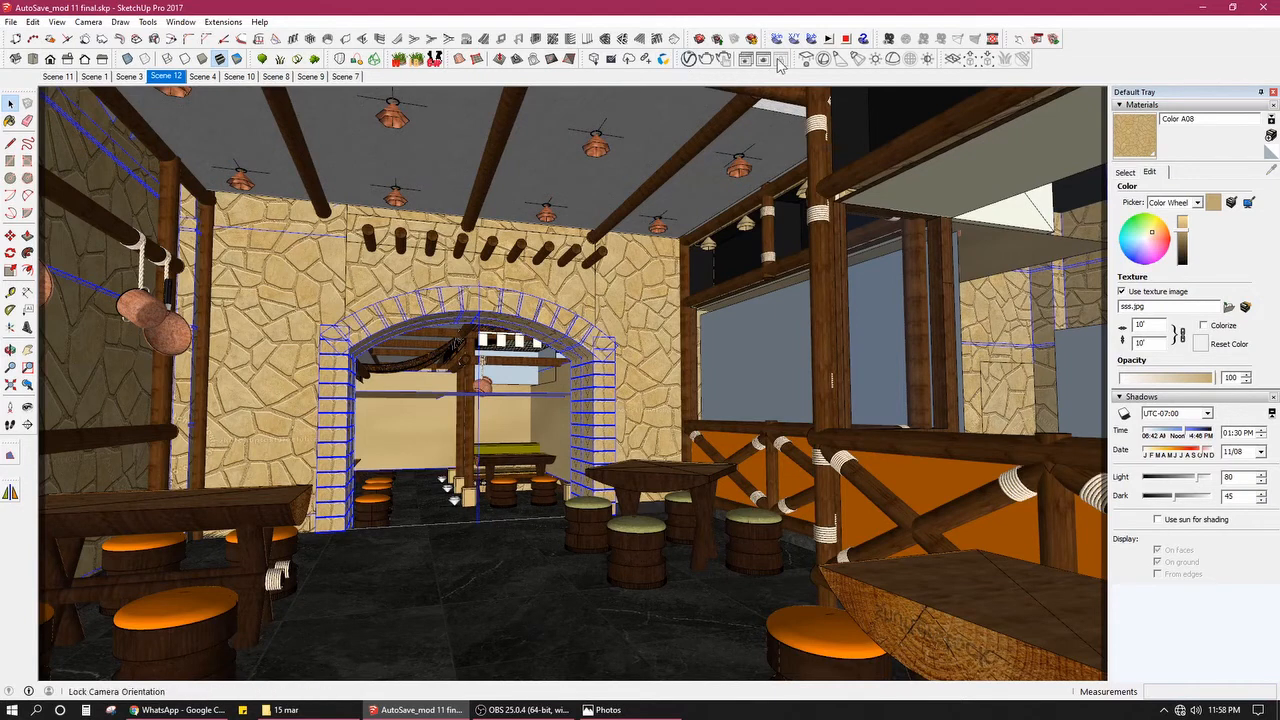
Step: Open the V-Ray Asset Editor and place it clear of the stone wall, with the Paint Bucket tool active
click(692, 59)
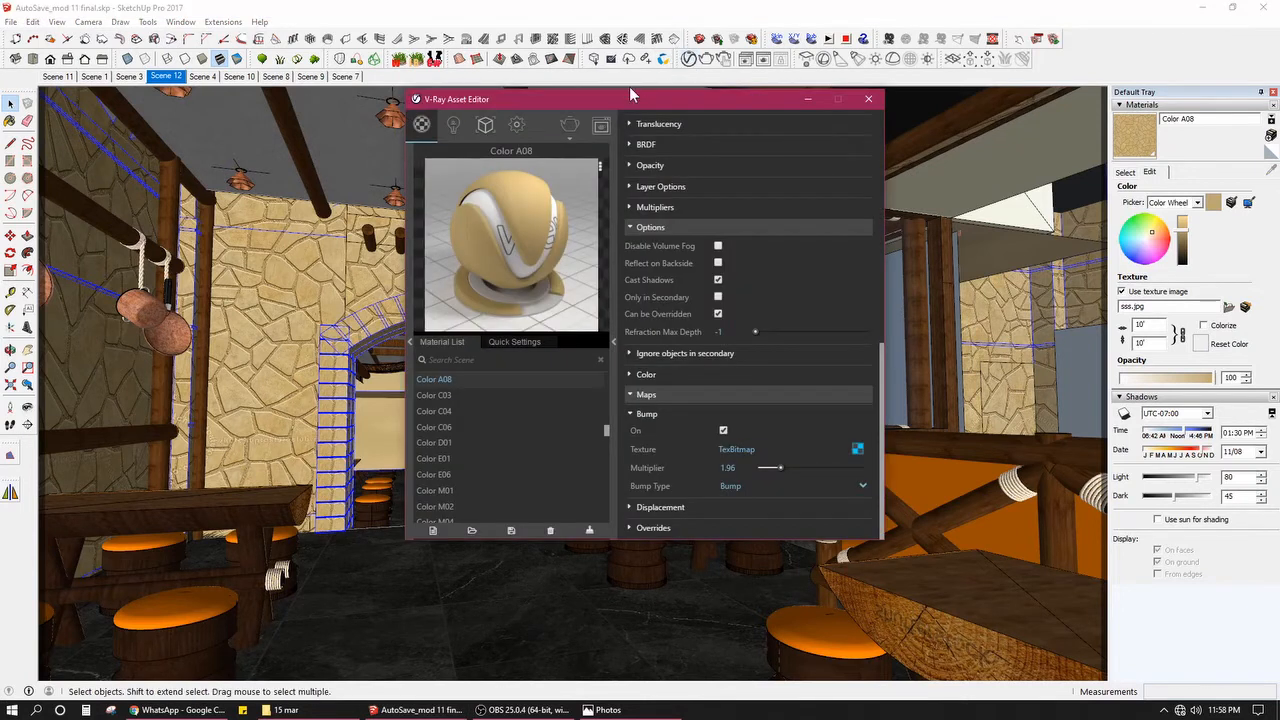
drag(621, 101, 714, 198)
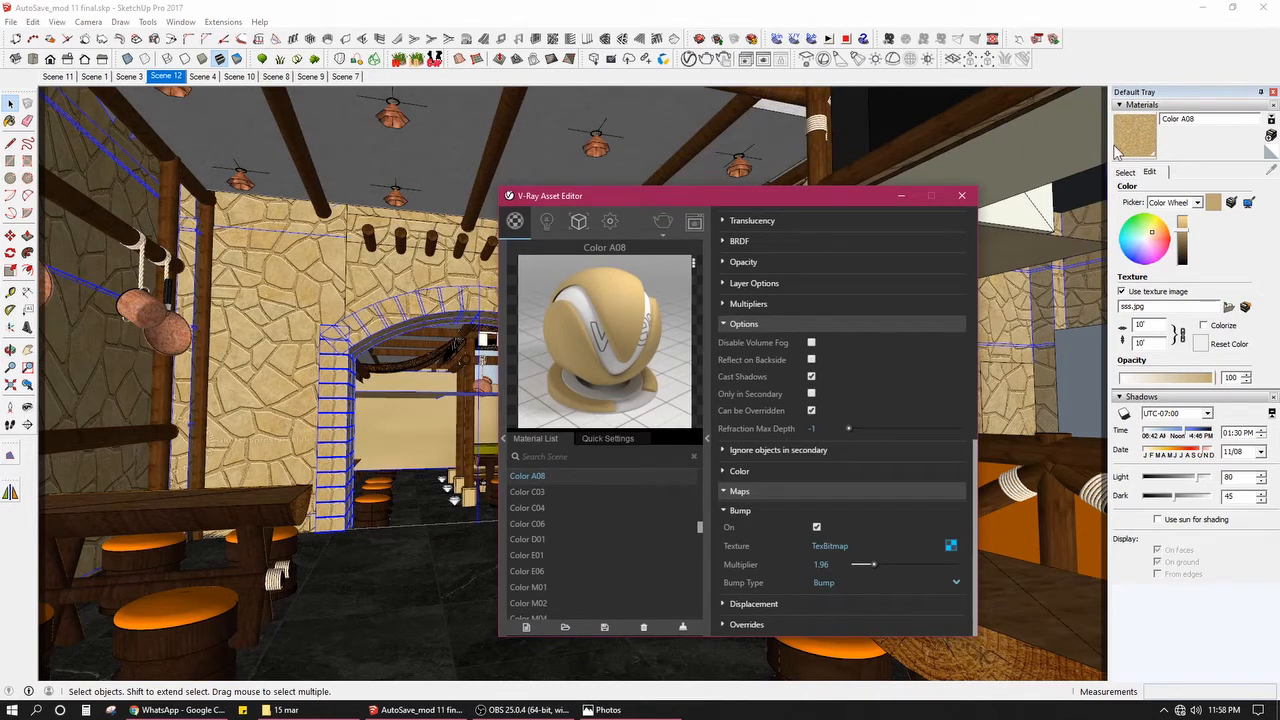
click(303, 26)
click(602, 333)
click(10, 120)
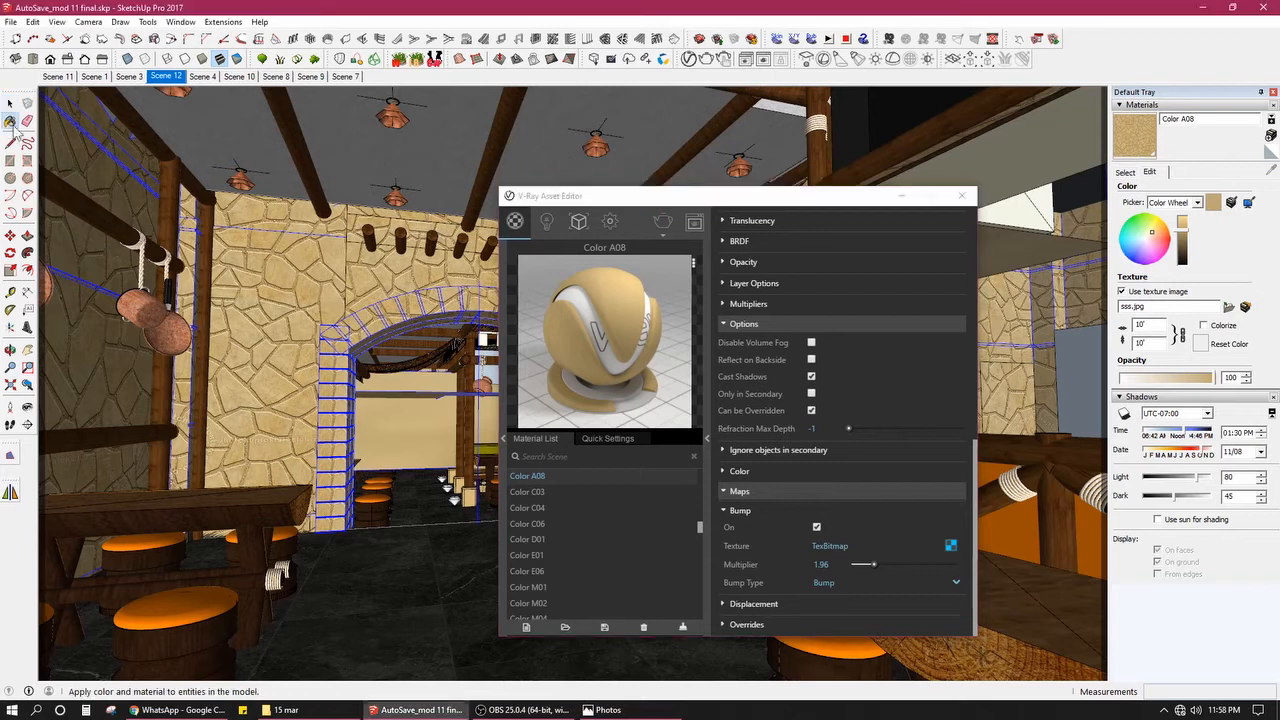
key(alt)
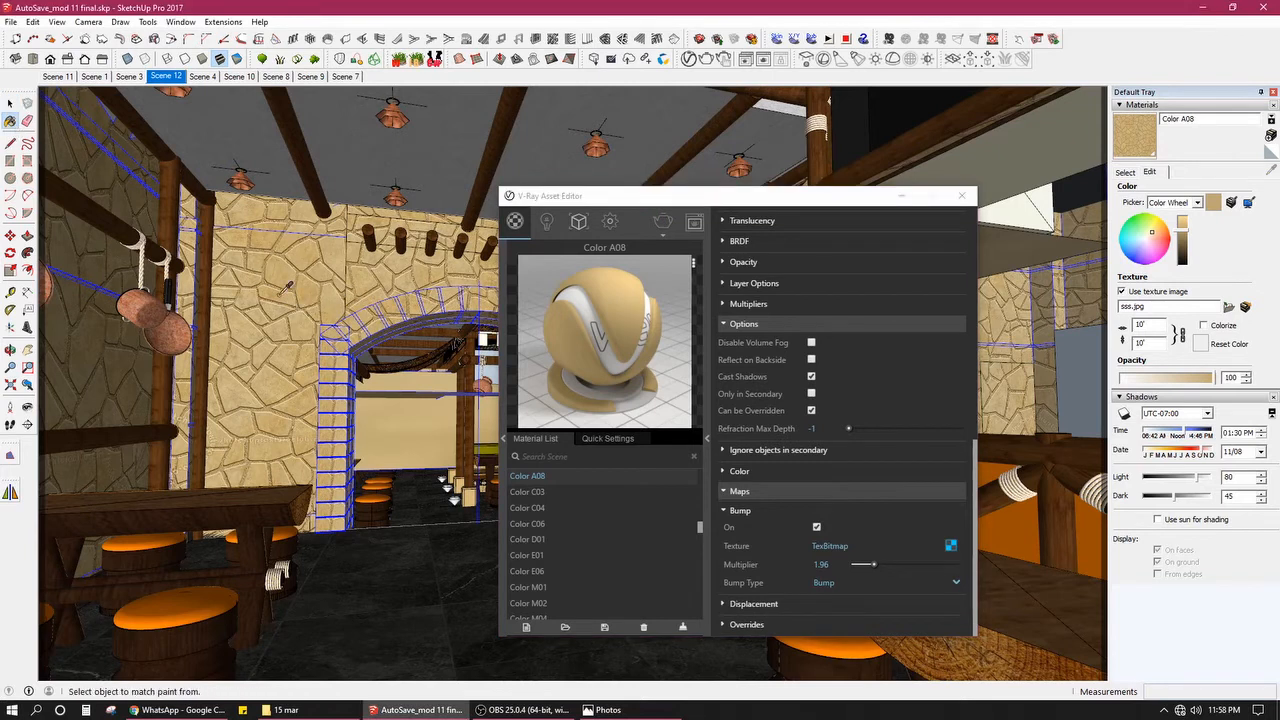
click(598, 344)
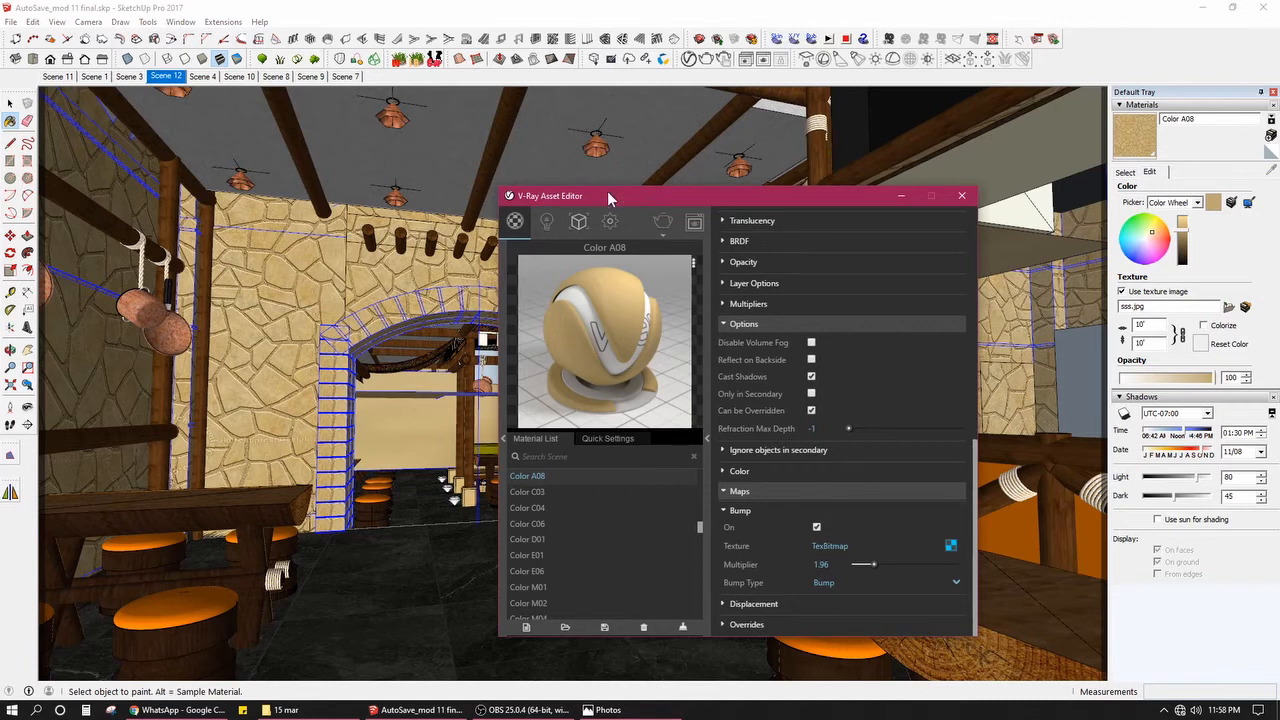
drag(617, 201, 734, 148)
Step: Sample the dark floor material, and resample the stone wall to load Color A08 into the V-Ray Asset Editor
key(alt)
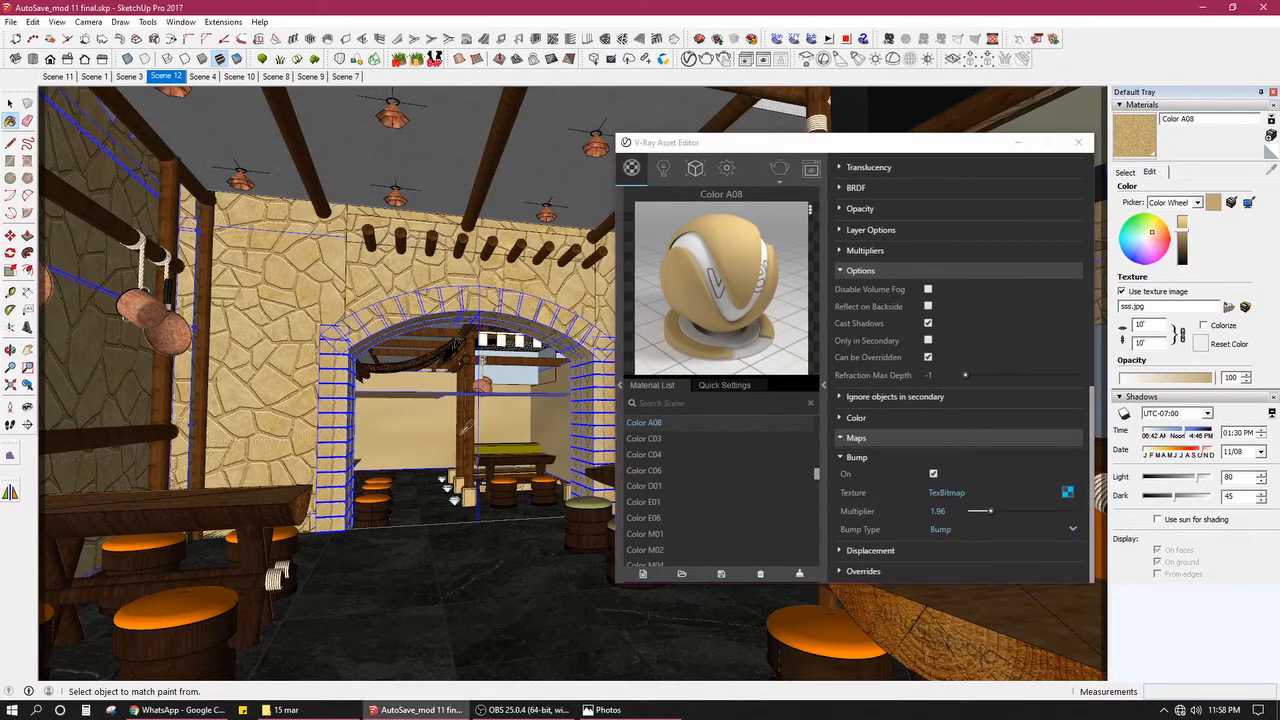
alt+click(467, 592)
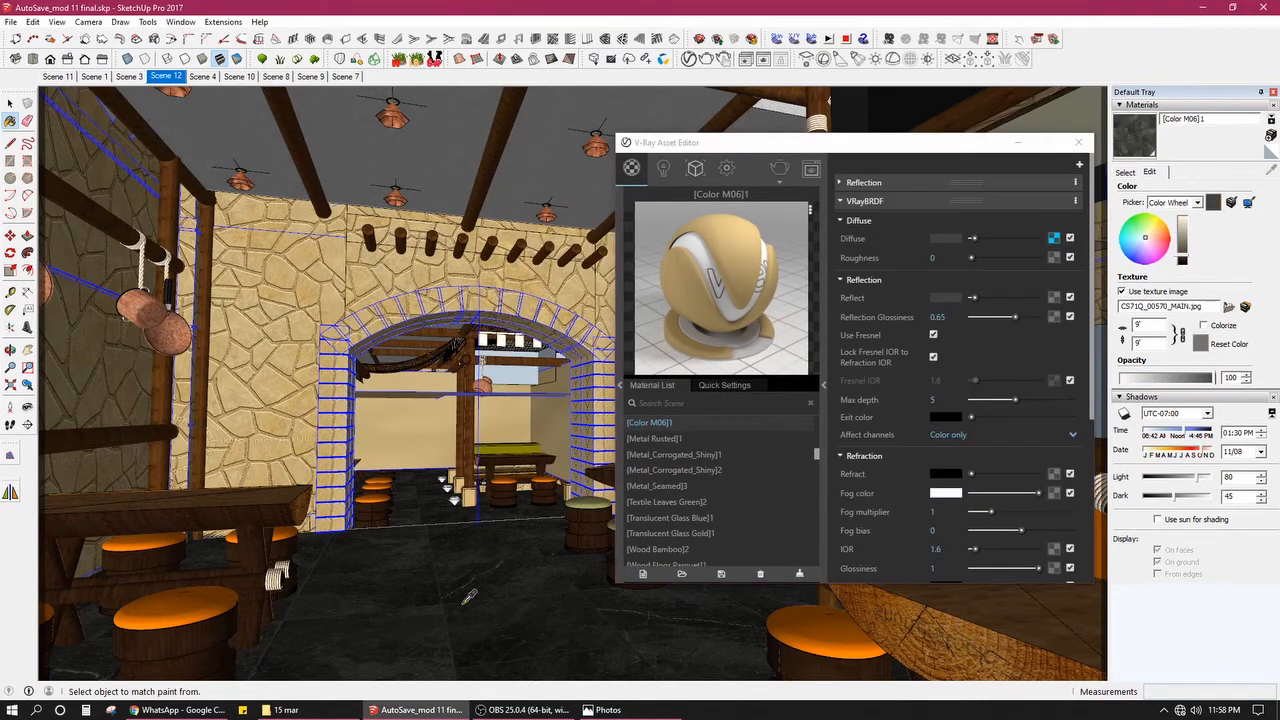
alt+click(299, 340)
drag(800, 158, 588, 161)
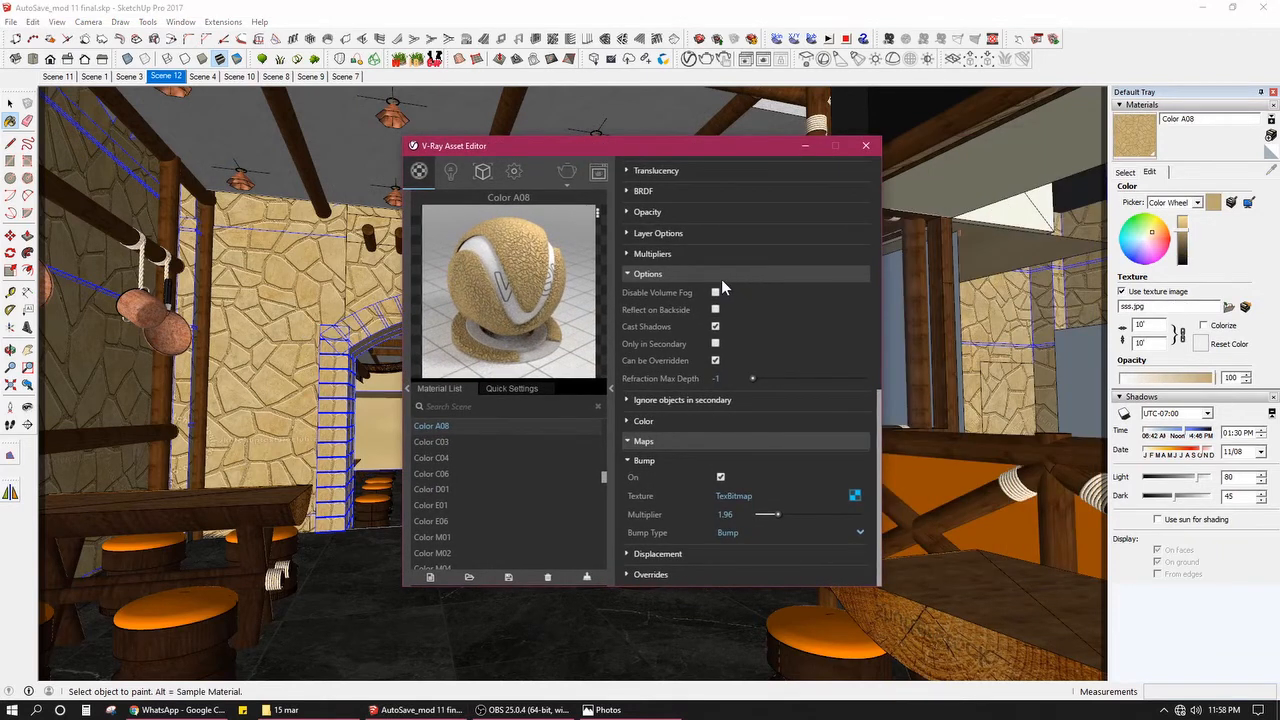
Step: Lower the bump multiplier of Color A08 to the minimum and collapse the material's VRayBRDF, Options and Maps sections
click(778, 274)
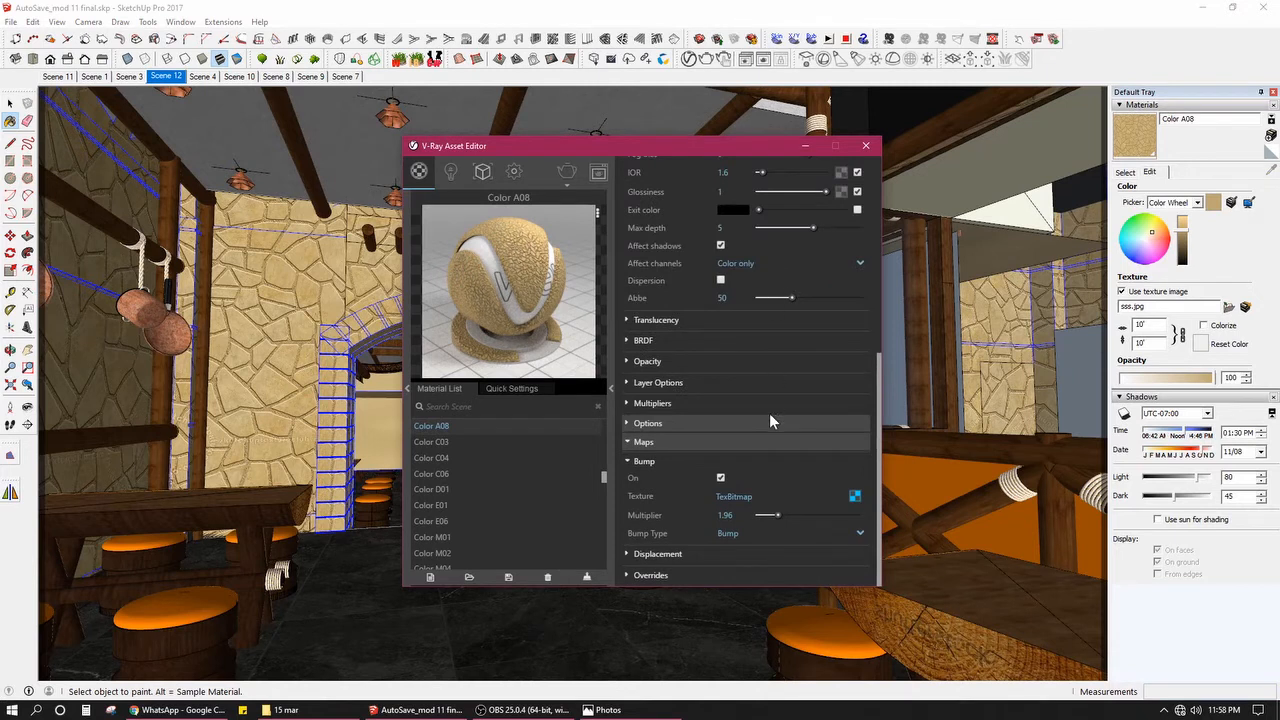
scroll(767, 413, up, 5)
click(814, 184)
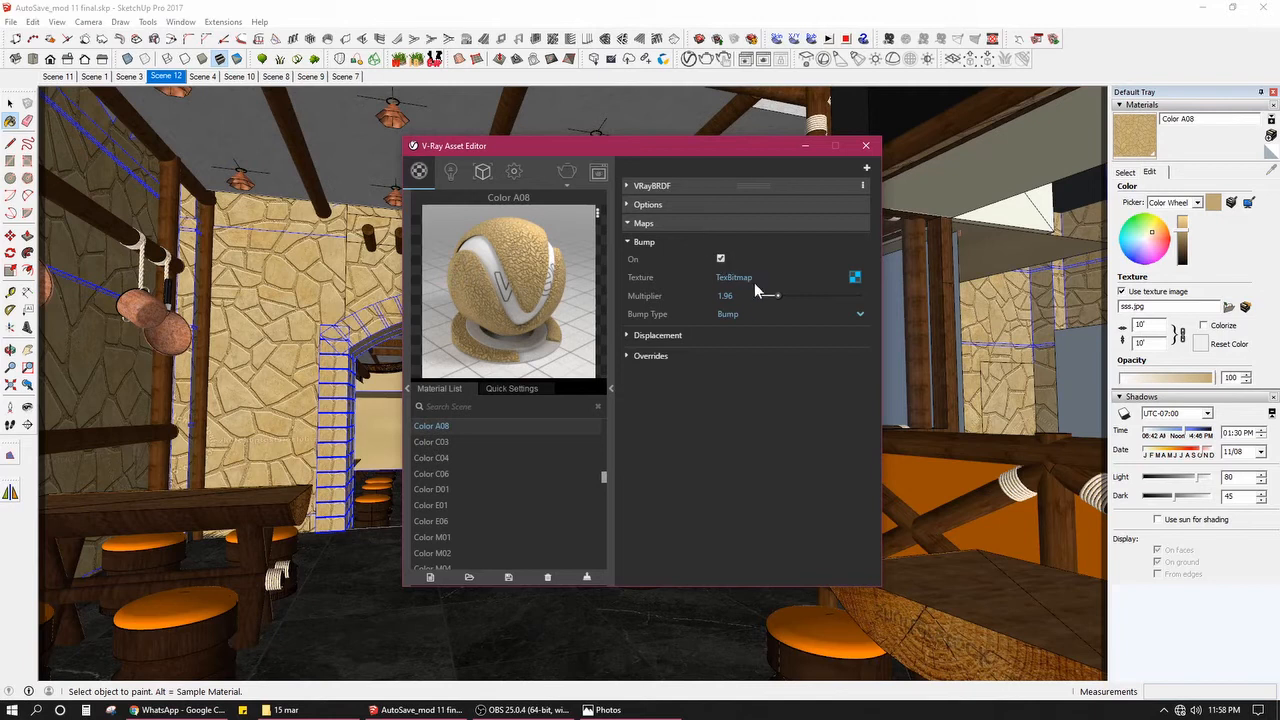
drag(776, 296, 750, 296)
click(713, 222)
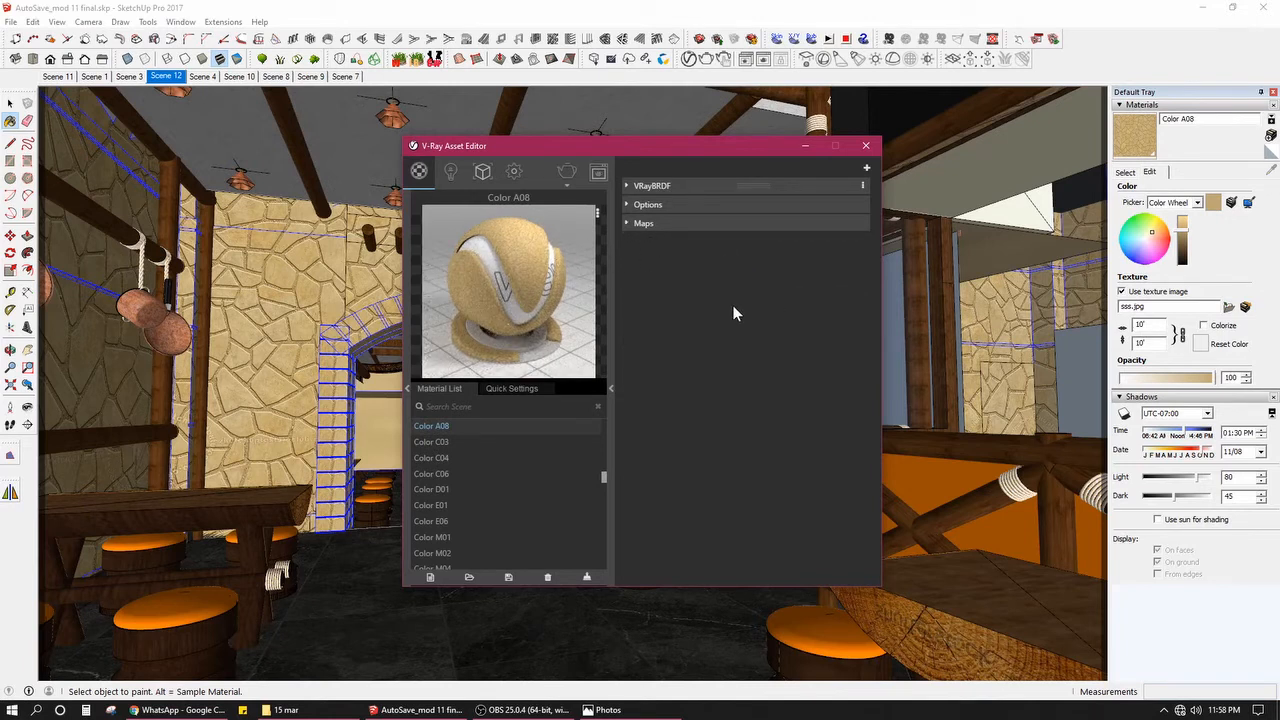
Step: Add a Reflection layer to Color A08 and expand its Glossiness settings
click(866, 168)
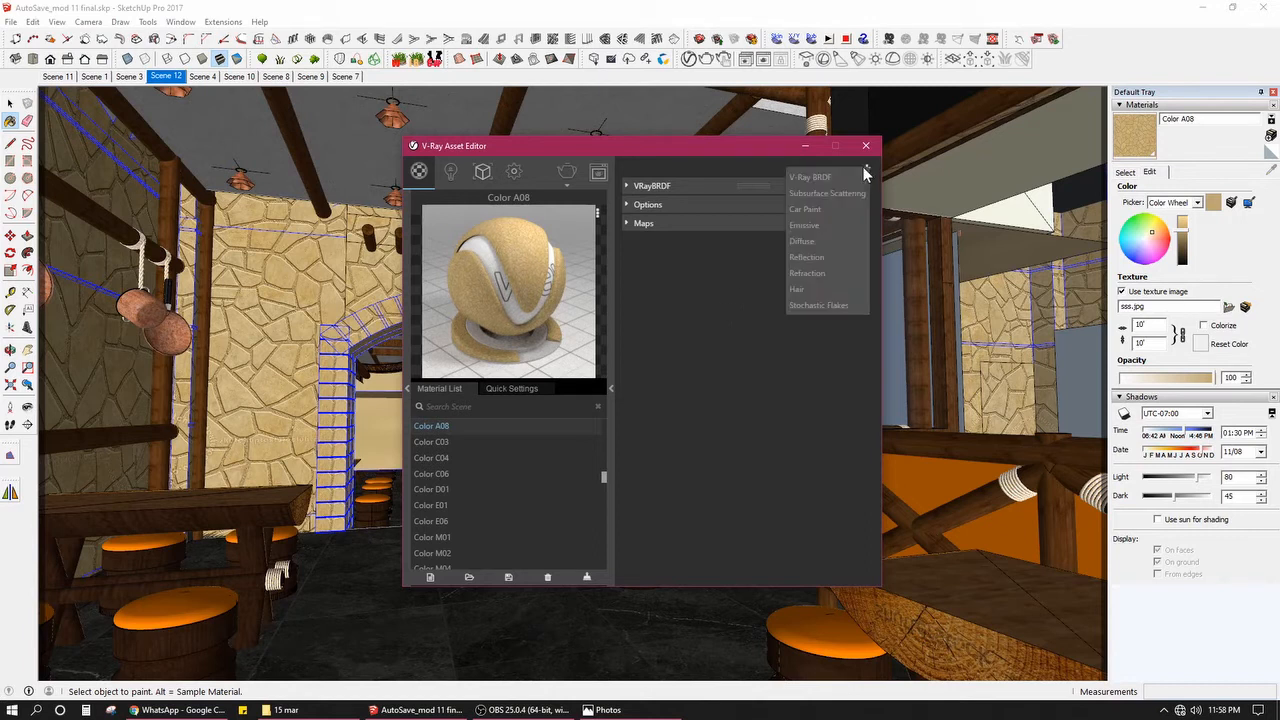
click(831, 257)
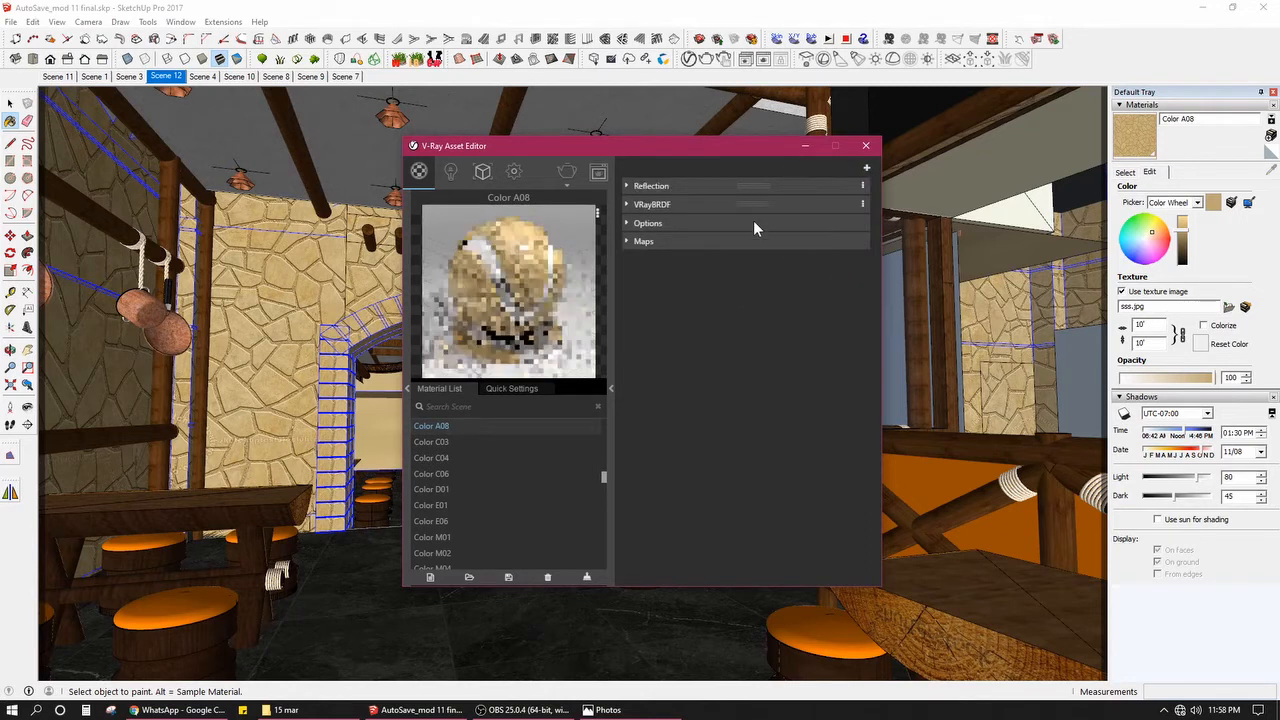
click(676, 186)
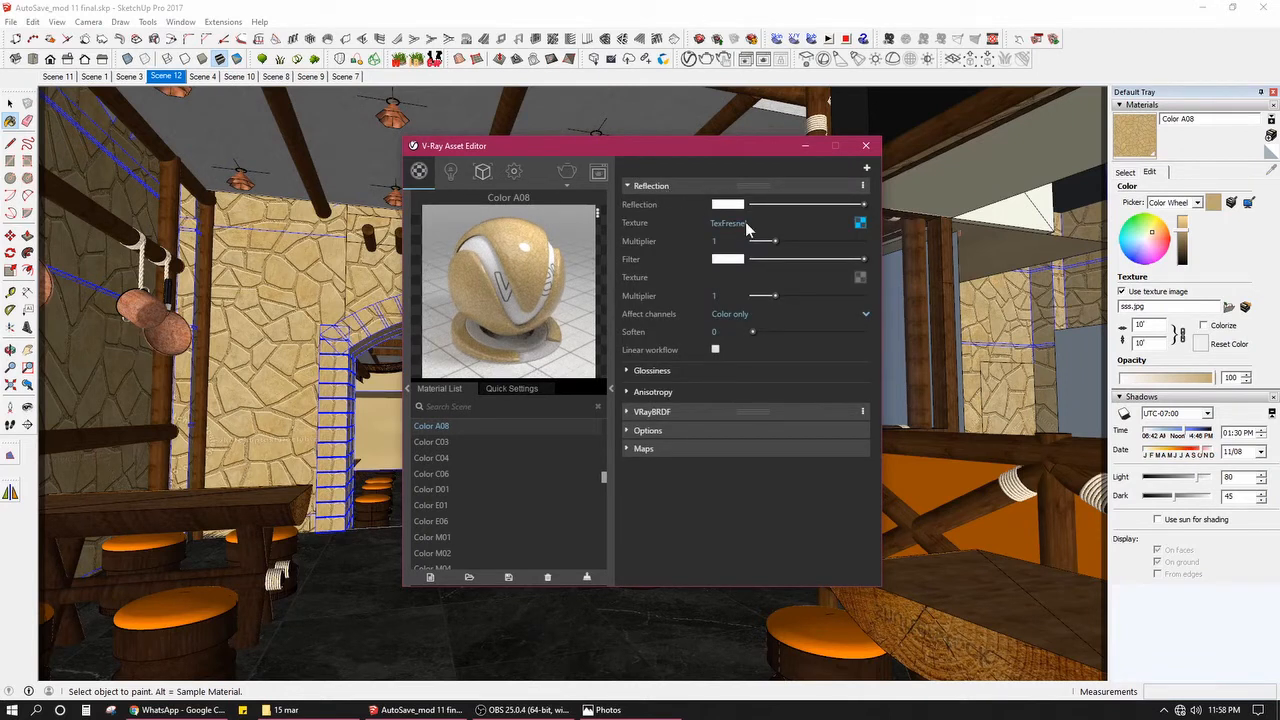
click(680, 188)
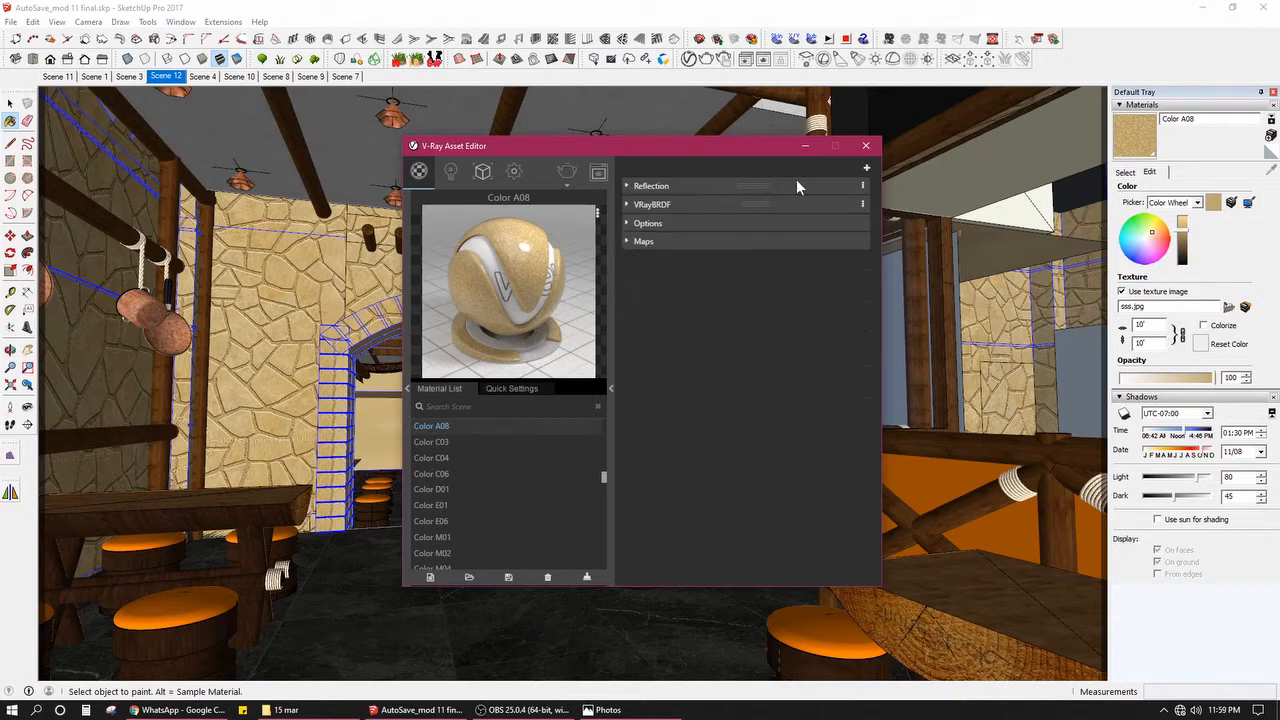
click(866, 168)
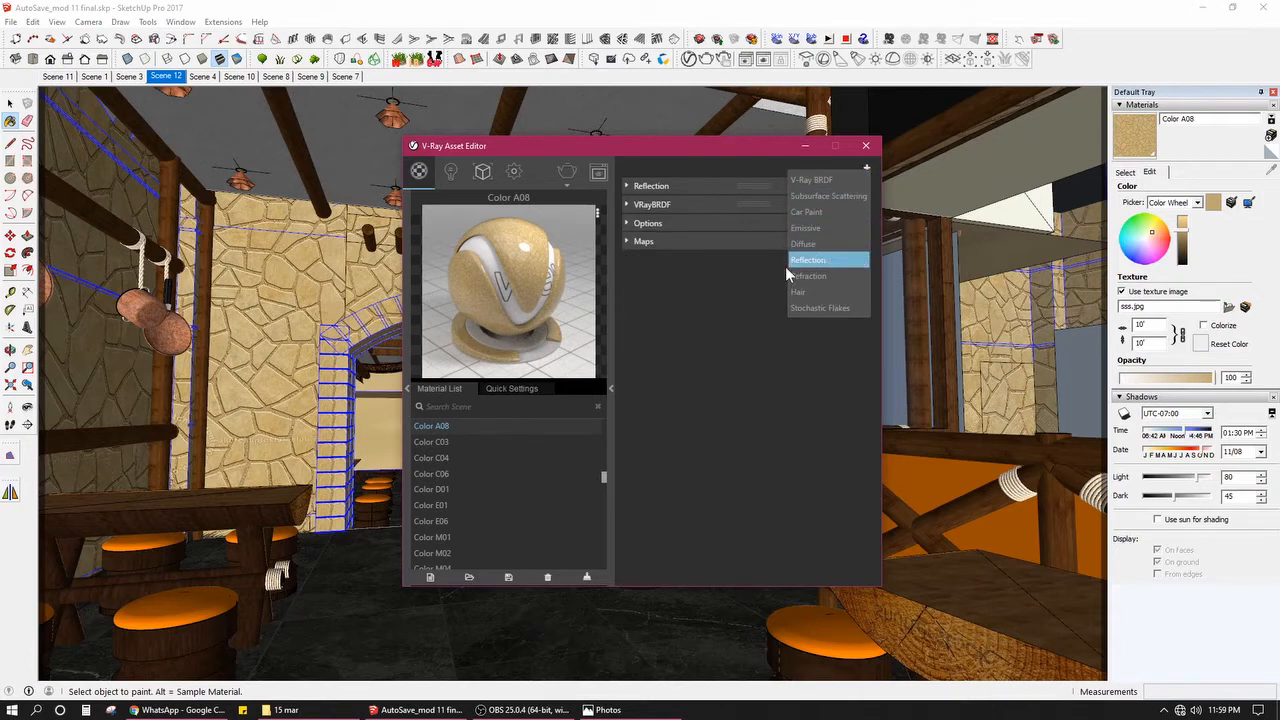
click(696, 188)
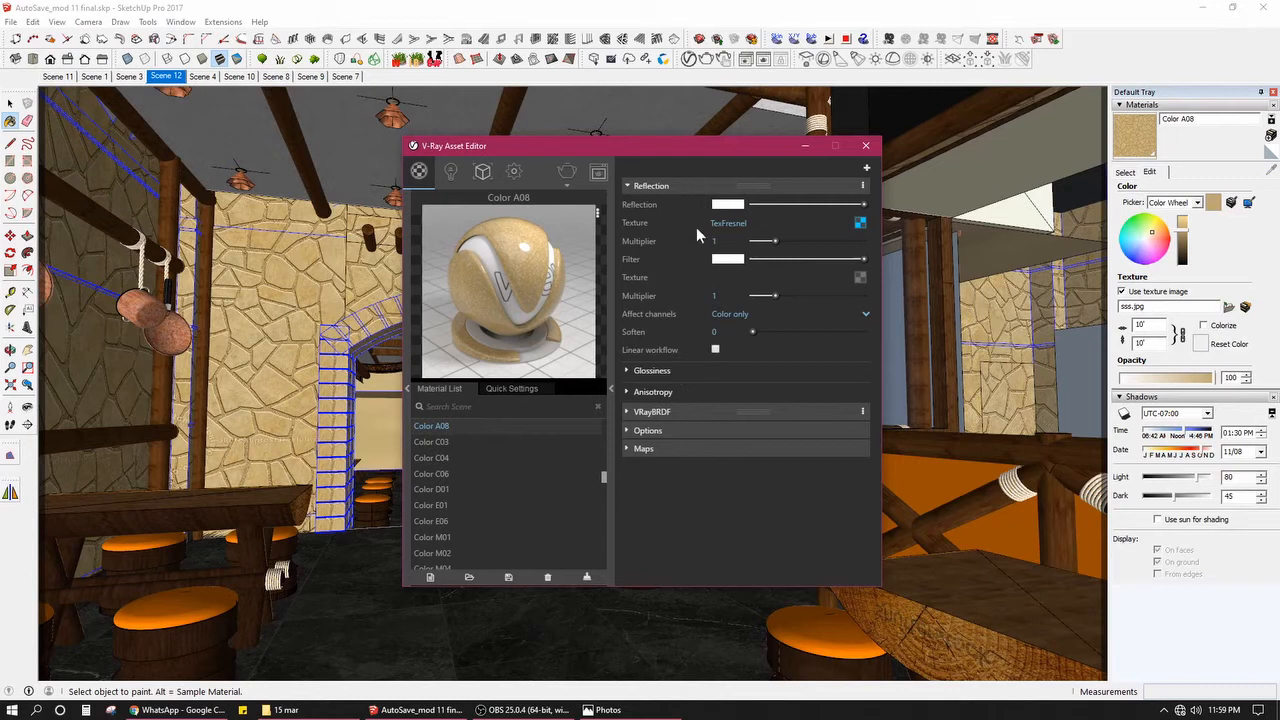
click(695, 371)
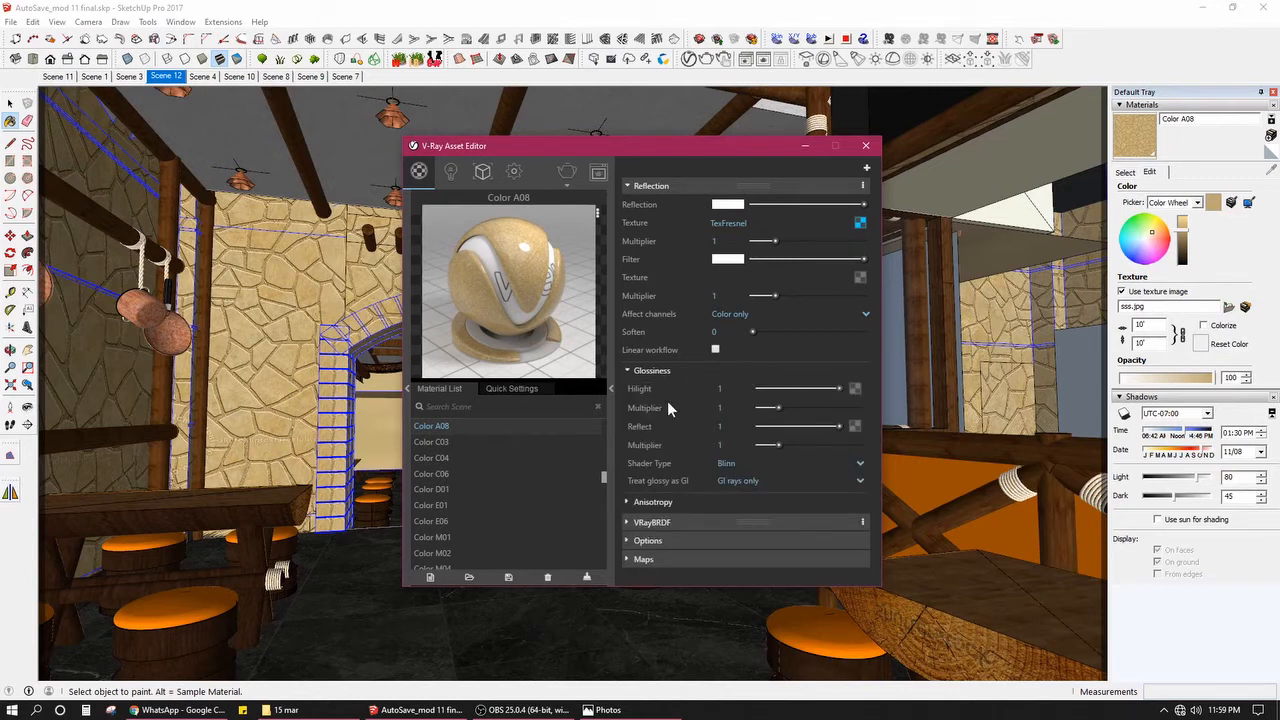
Step: Set the Reflection layer's highlight glossiness of Color A08 to about 0.64 and its reflect glossiness to 0.5
mouse_move(658, 427)
drag(823, 387, 810, 387)
drag(808, 423, 800, 423)
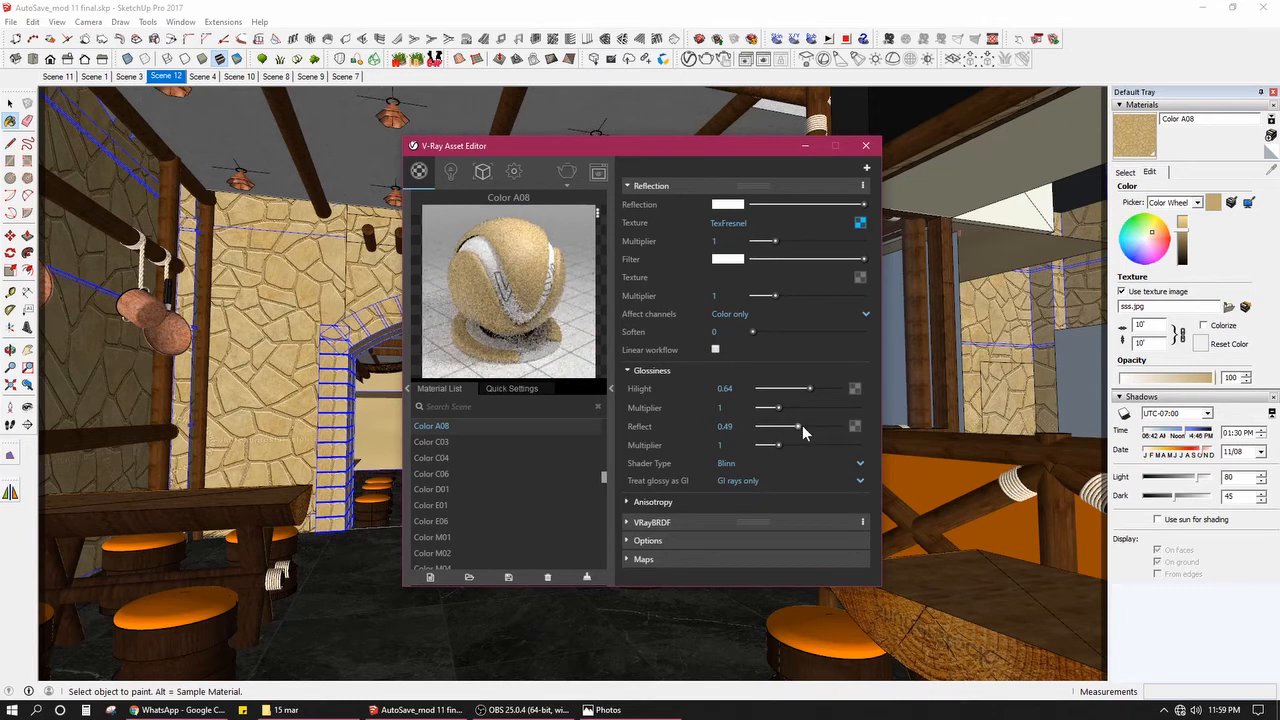
double_click(724, 426)
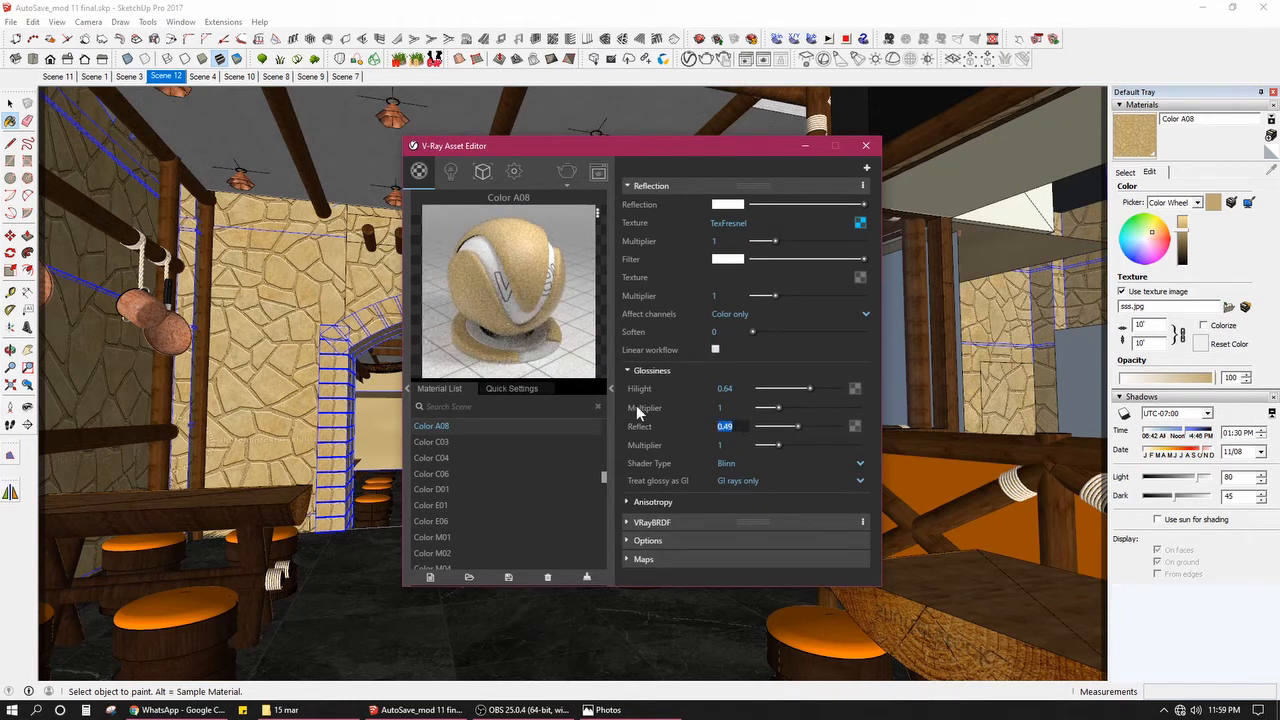
text(0.5)
key(Return)
Step: Enlarge the material preview in the V-Ray Asset Editor and collapse the Reflection layer of Color A08
drag(573, 381, 578, 404)
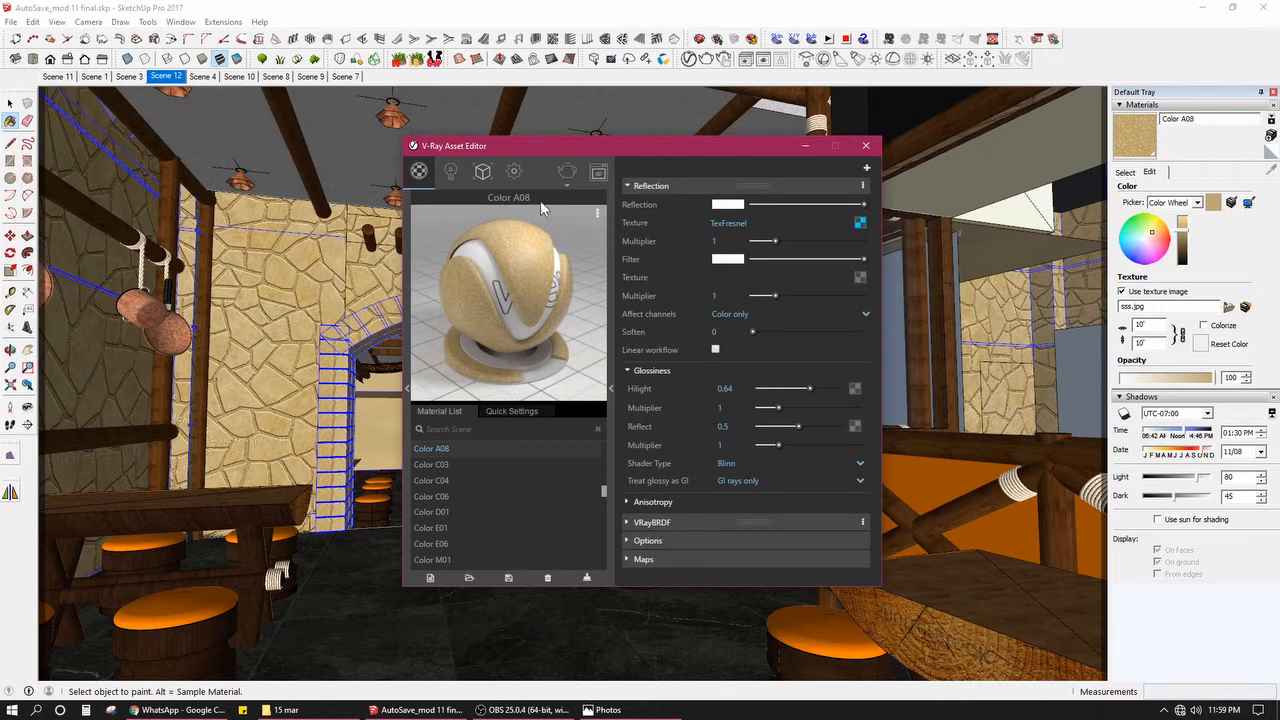
drag(437, 148, 477, 166)
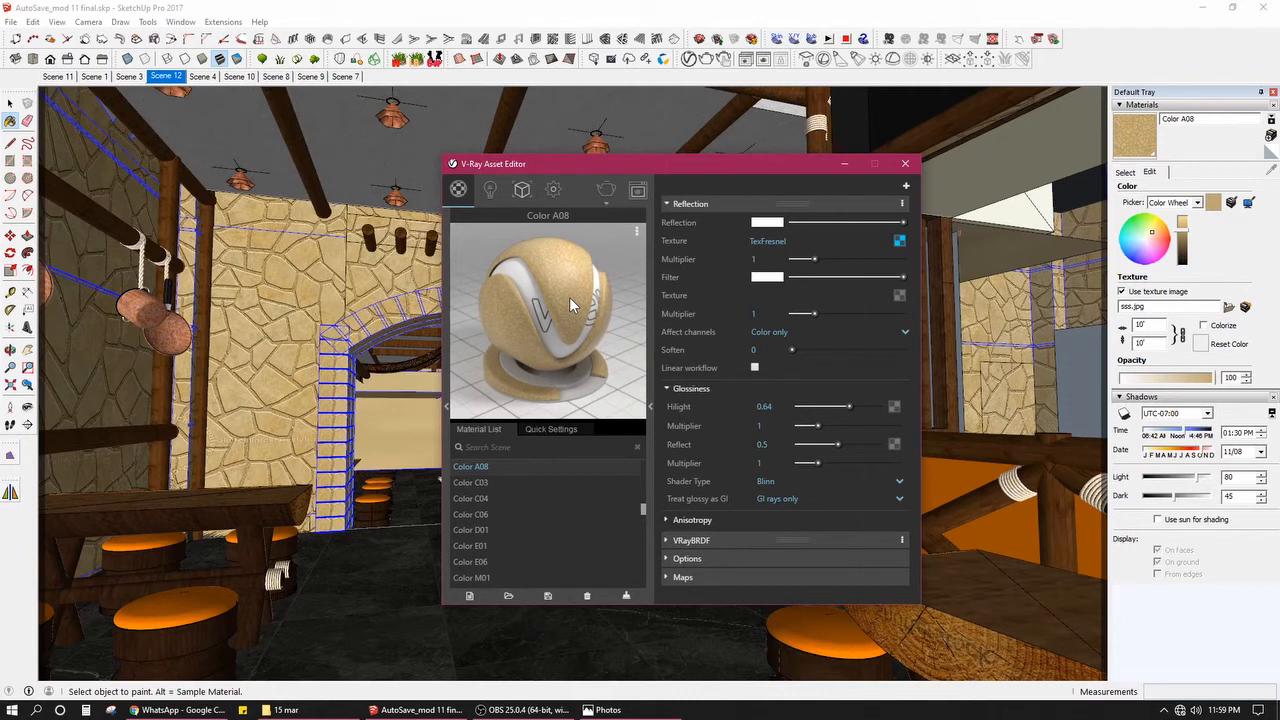
click(754, 367)
click(742, 203)
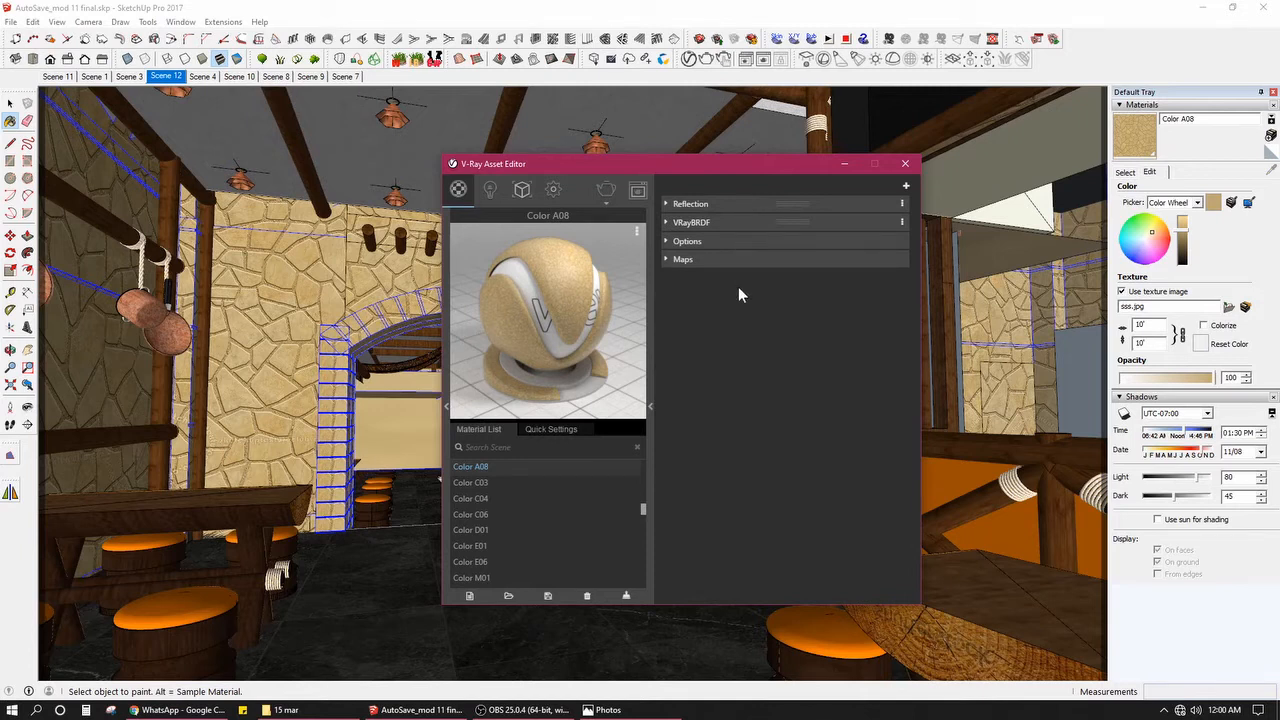
Step: Review the VRayBRDF and Options settings of Color A08, collapse them, and expand the Maps section
click(697, 224)
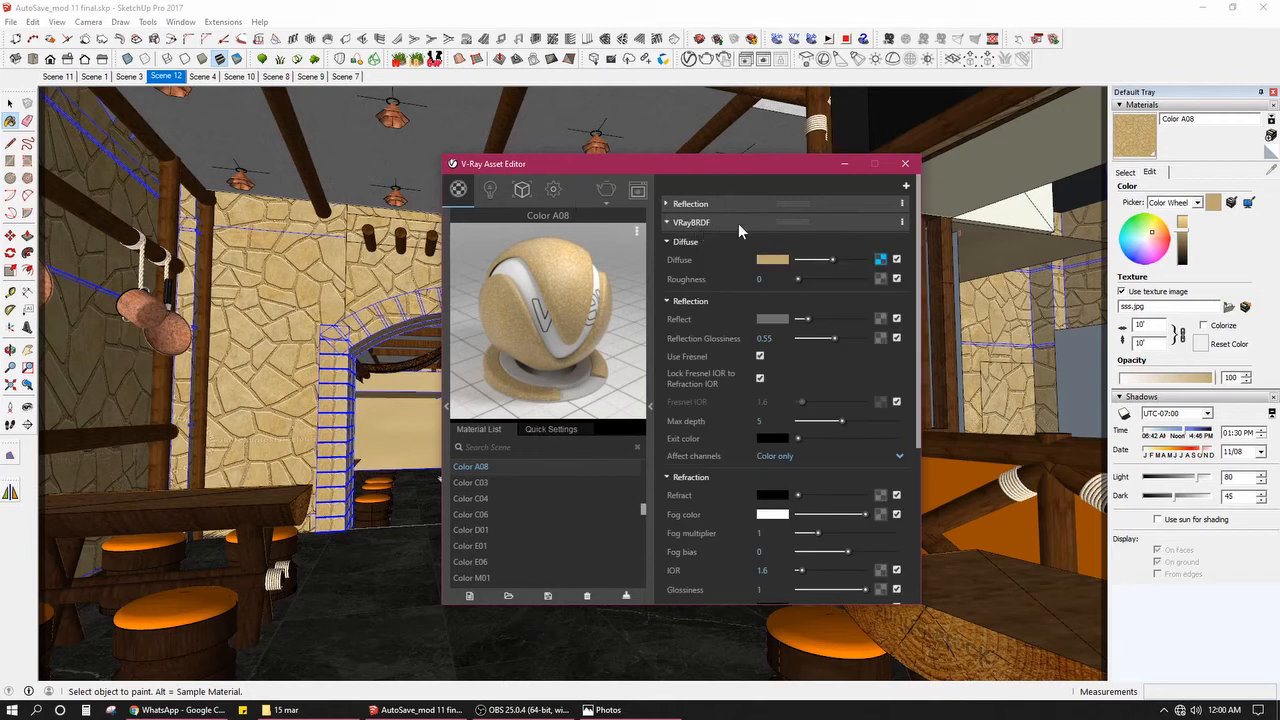
scroll(733, 400, down, 5)
scroll(729, 512, up, 5)
scroll(729, 512, down, 5)
scroll(729, 512, up, 5)
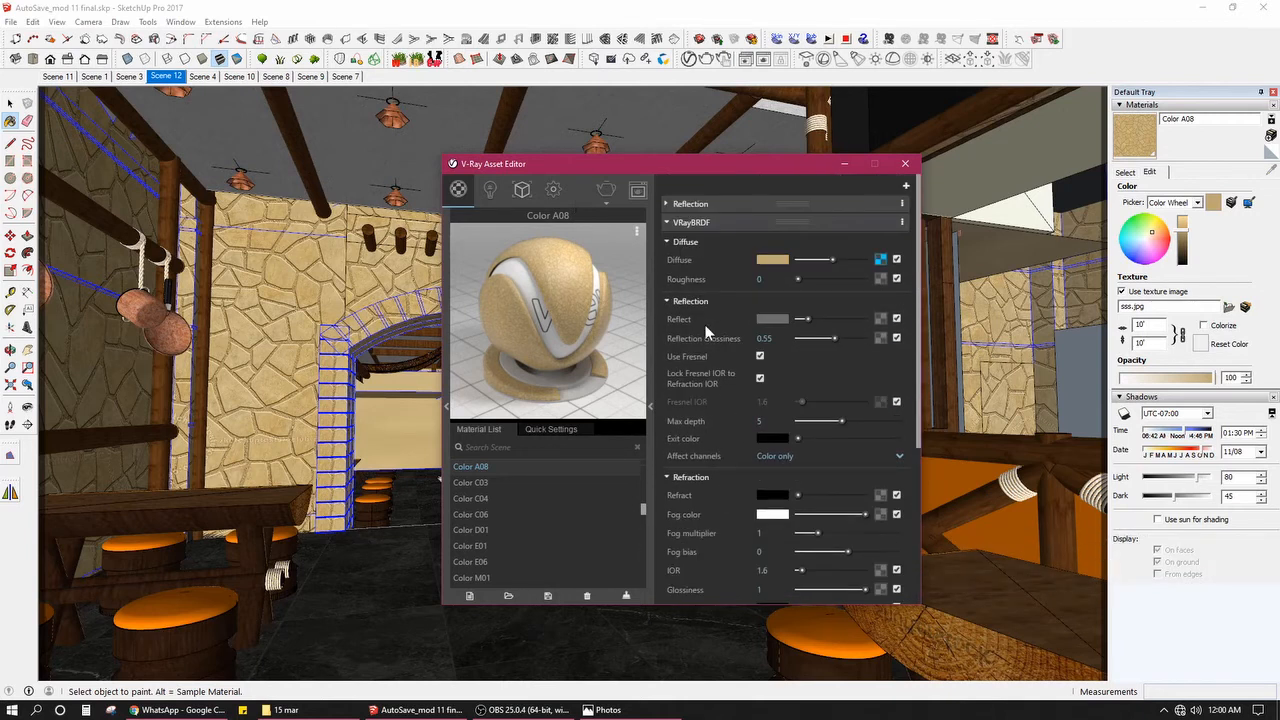
click(730, 228)
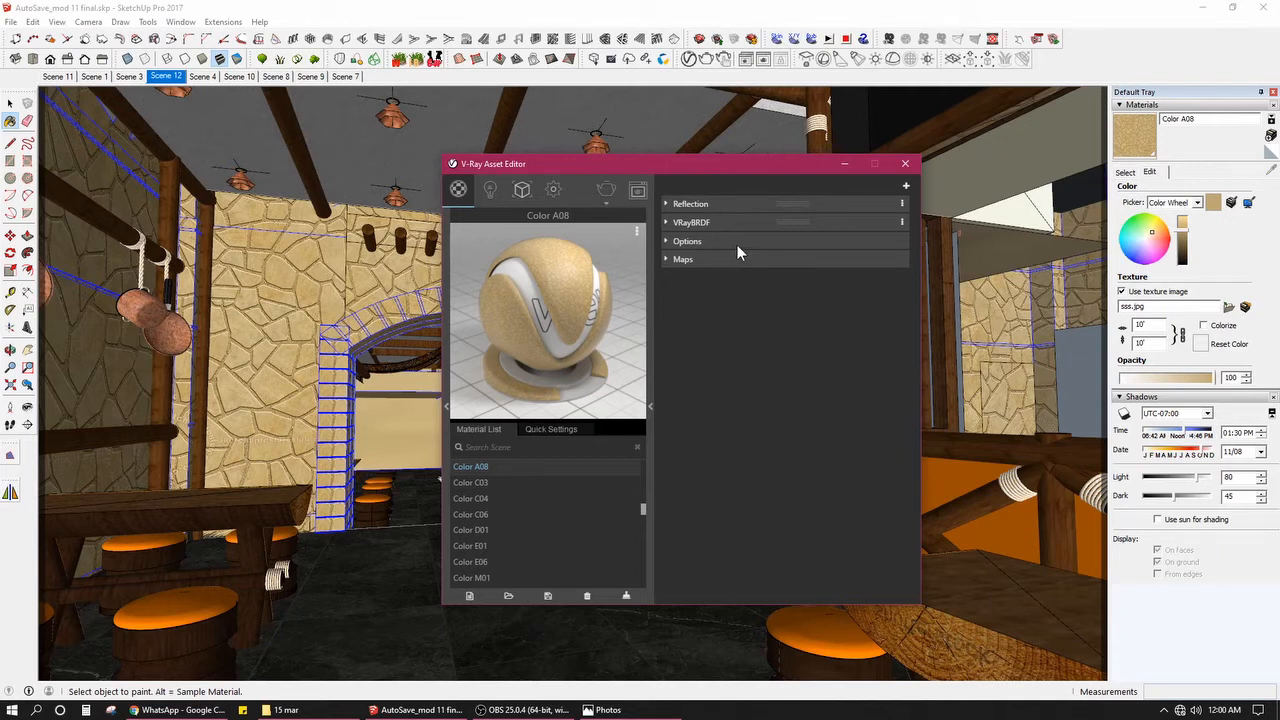
click(737, 245)
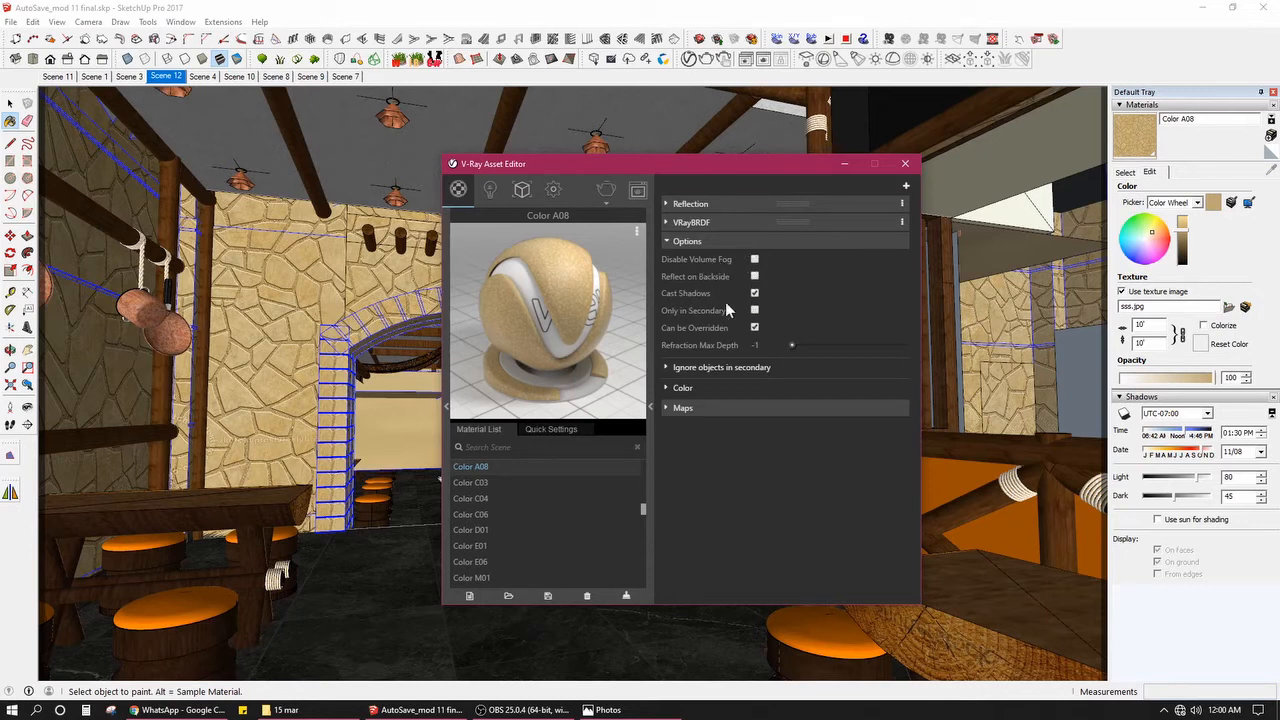
click(711, 244)
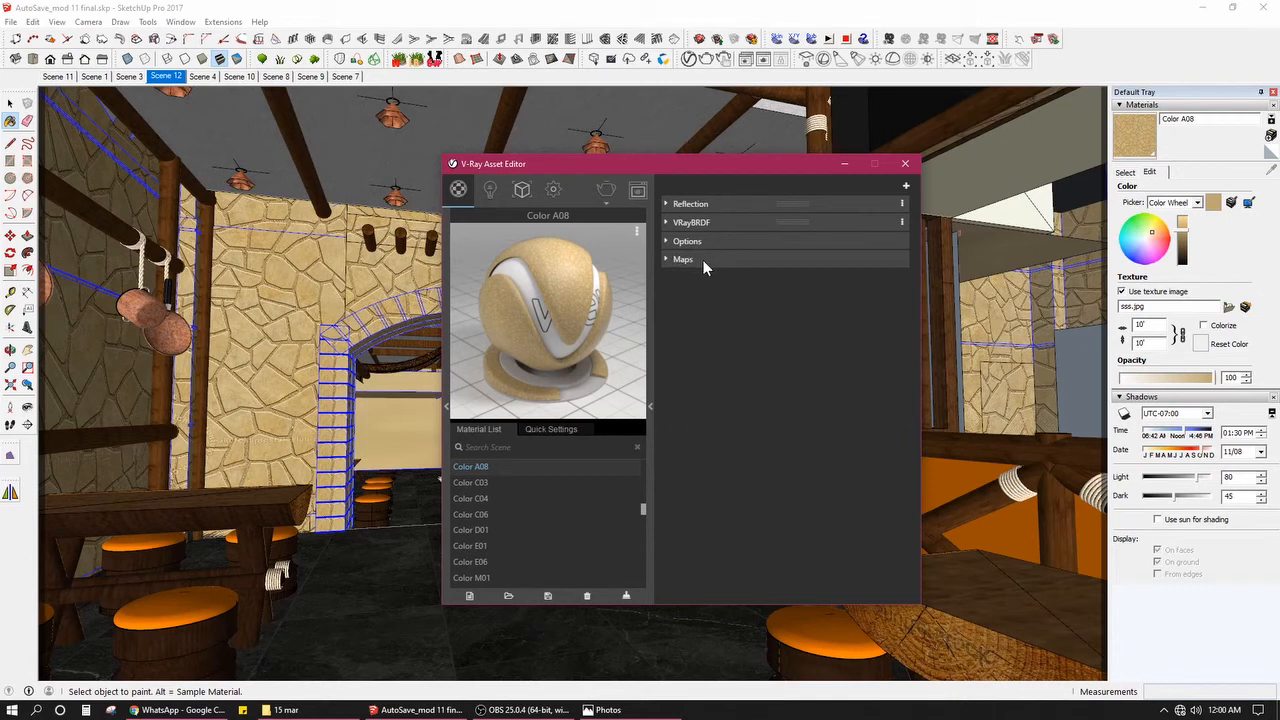
click(703, 262)
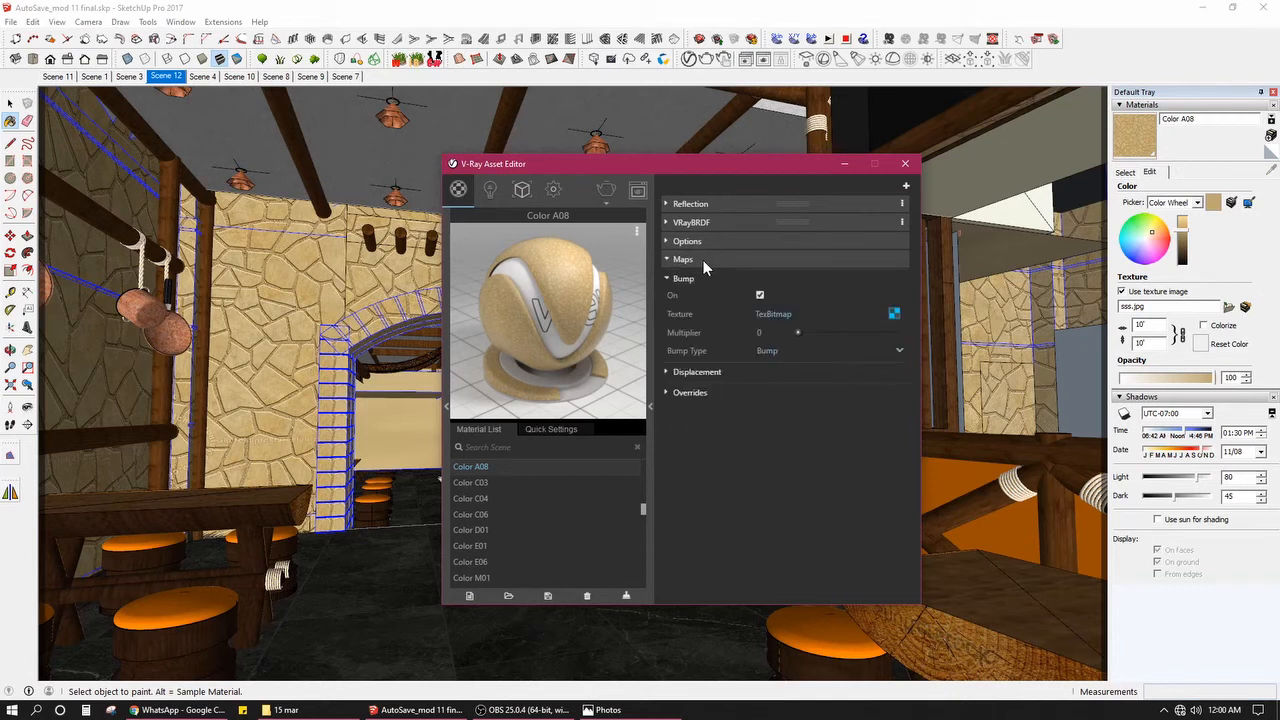
Step: Switch the bump map of Color A08 off and back on to compare the material preview
click(759, 296)
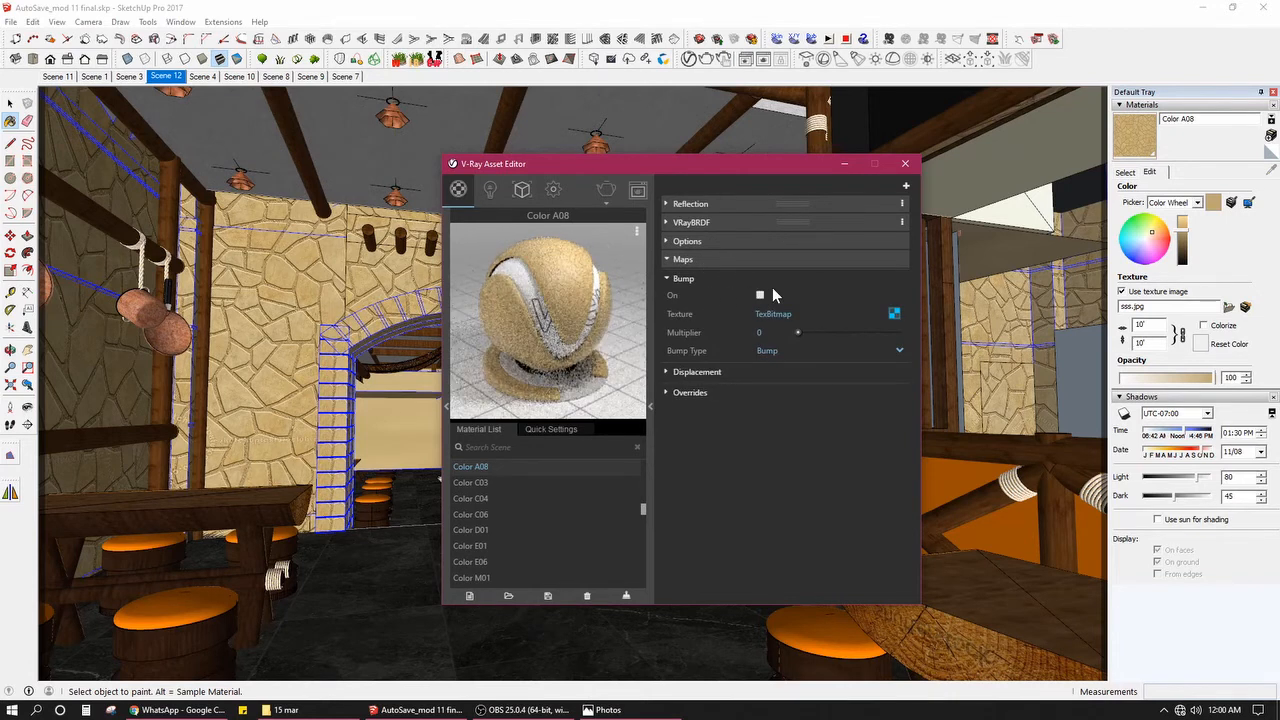
click(735, 280)
click(735, 280)
click(735, 280)
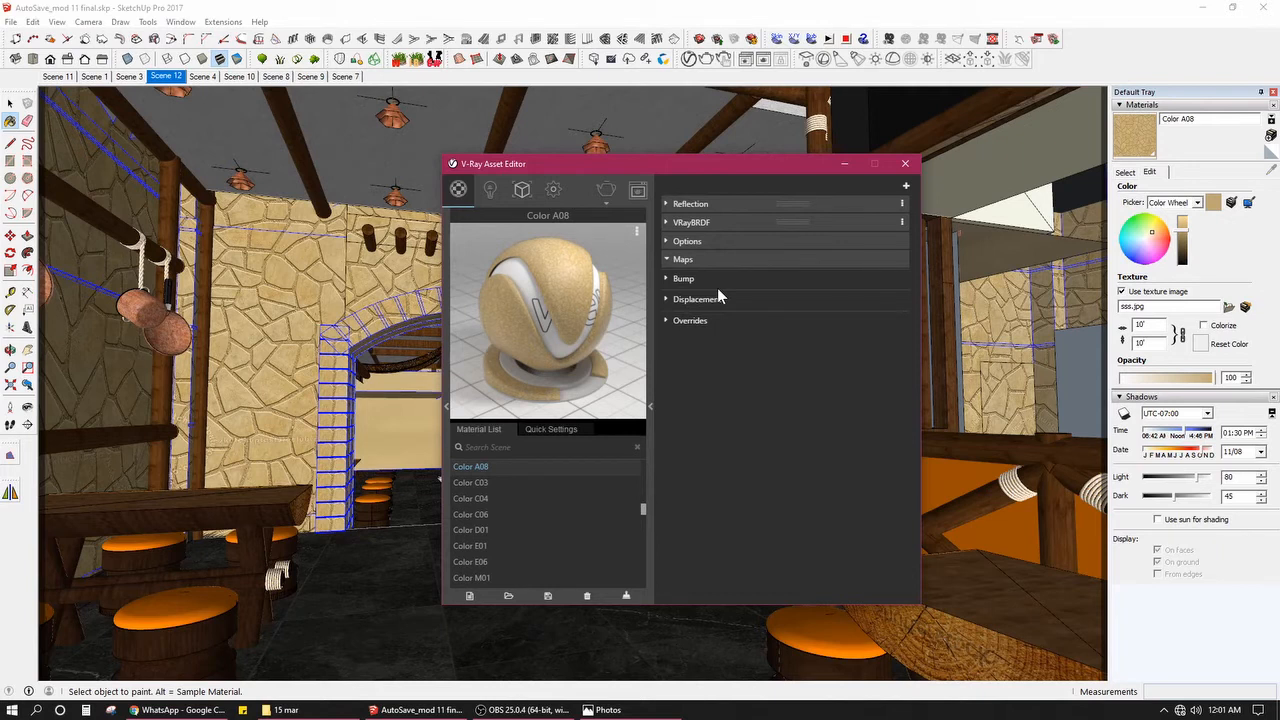
click(731, 284)
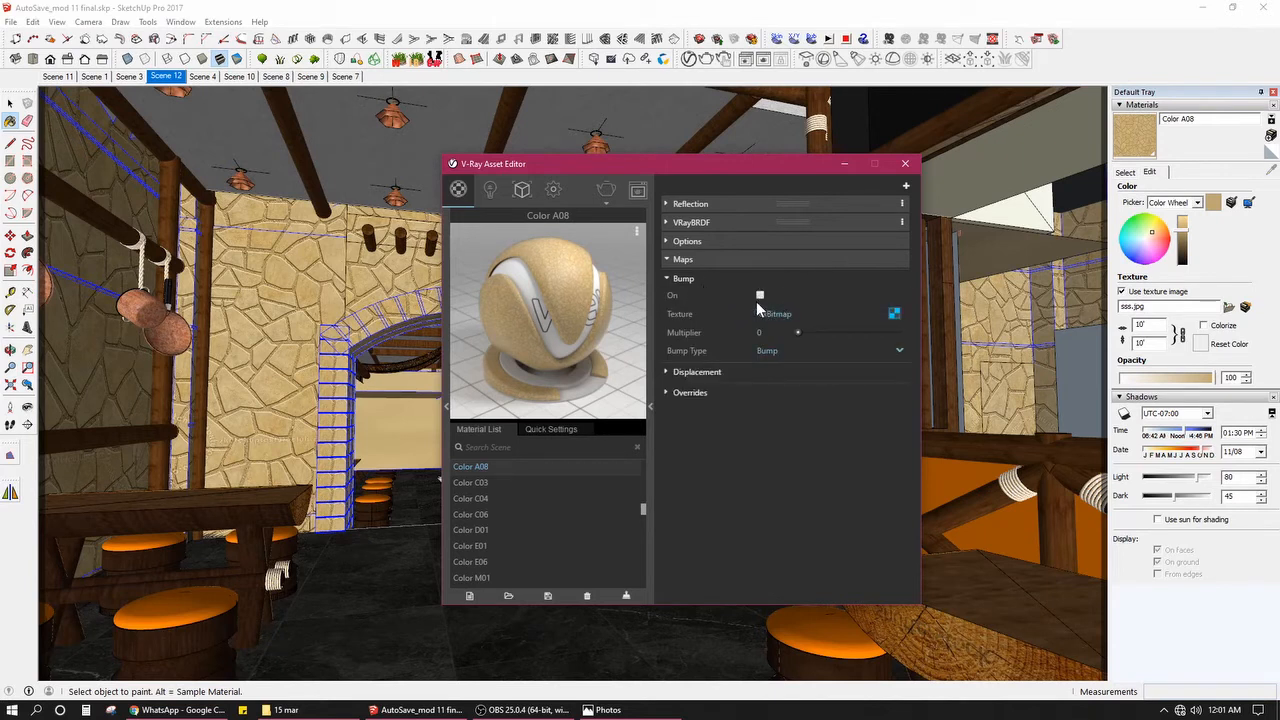
click(760, 295)
Step: Try several bump strengths for Color A08 and set the bump multiplier to 1.2
drag(796, 330, 844, 334)
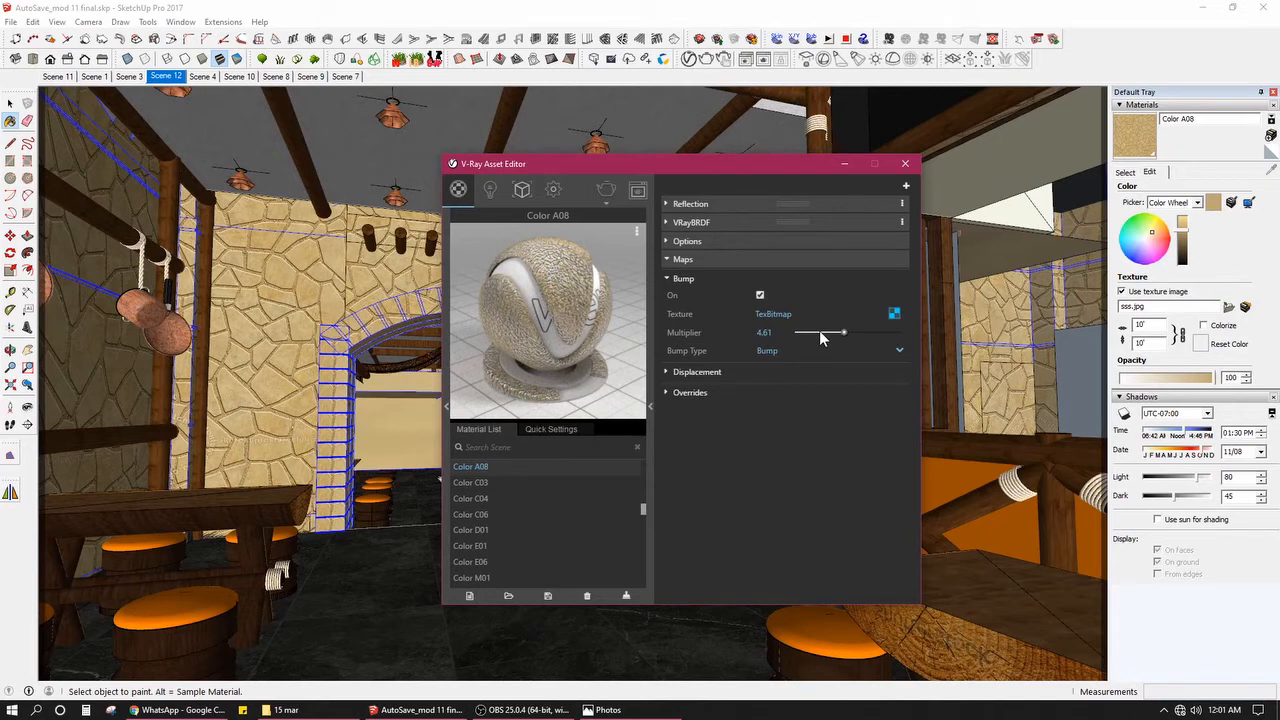
drag(842, 334, 825, 336)
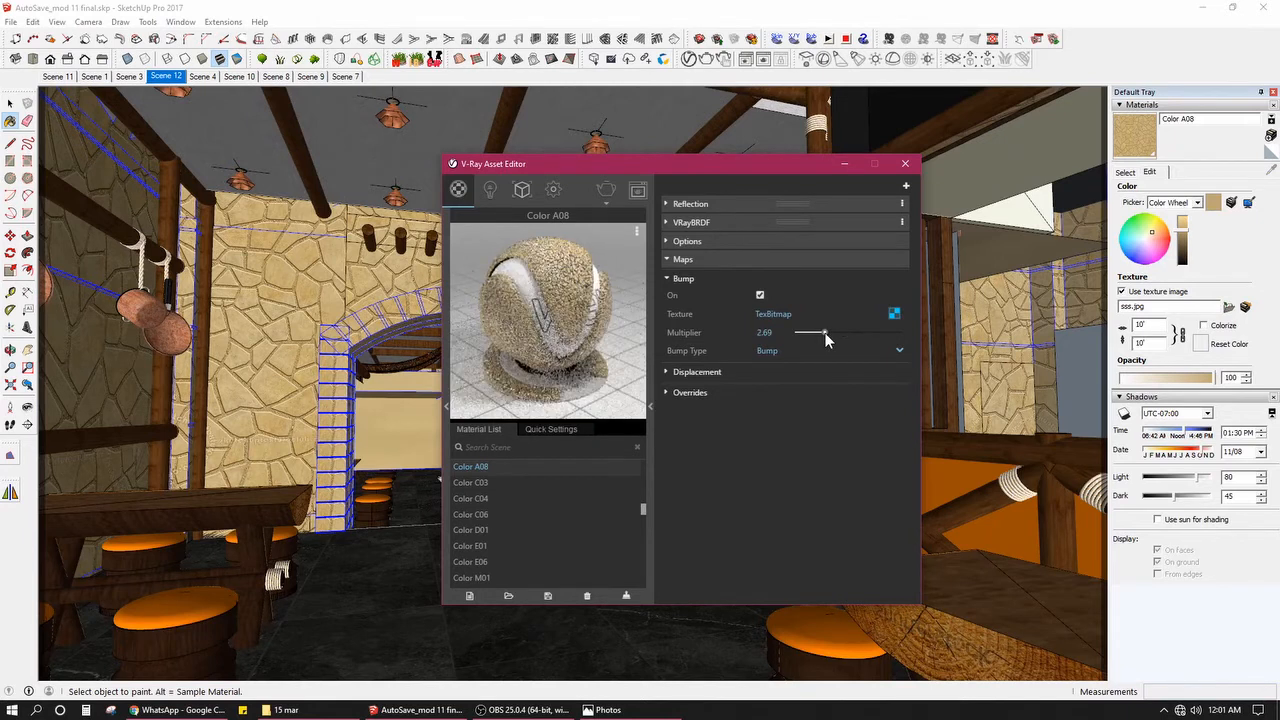
drag(825, 340, 820, 340)
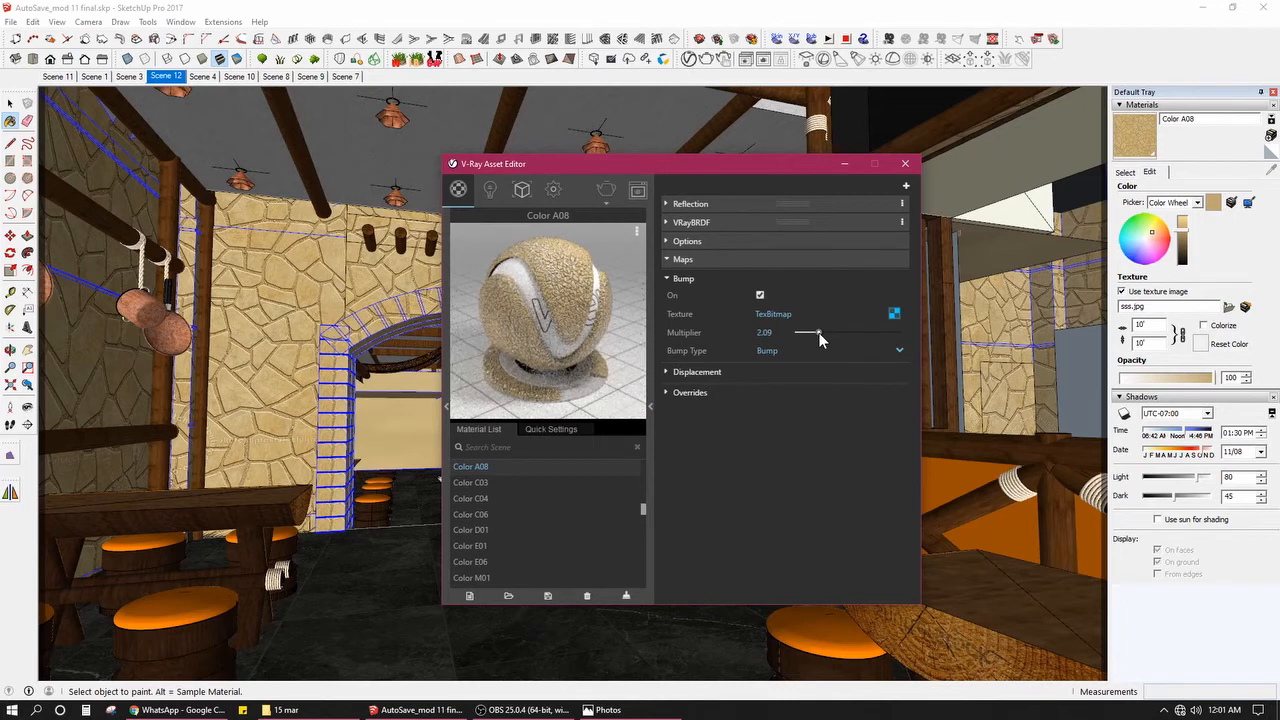
drag(819, 340, 822, 340)
drag(816, 340, 812, 340)
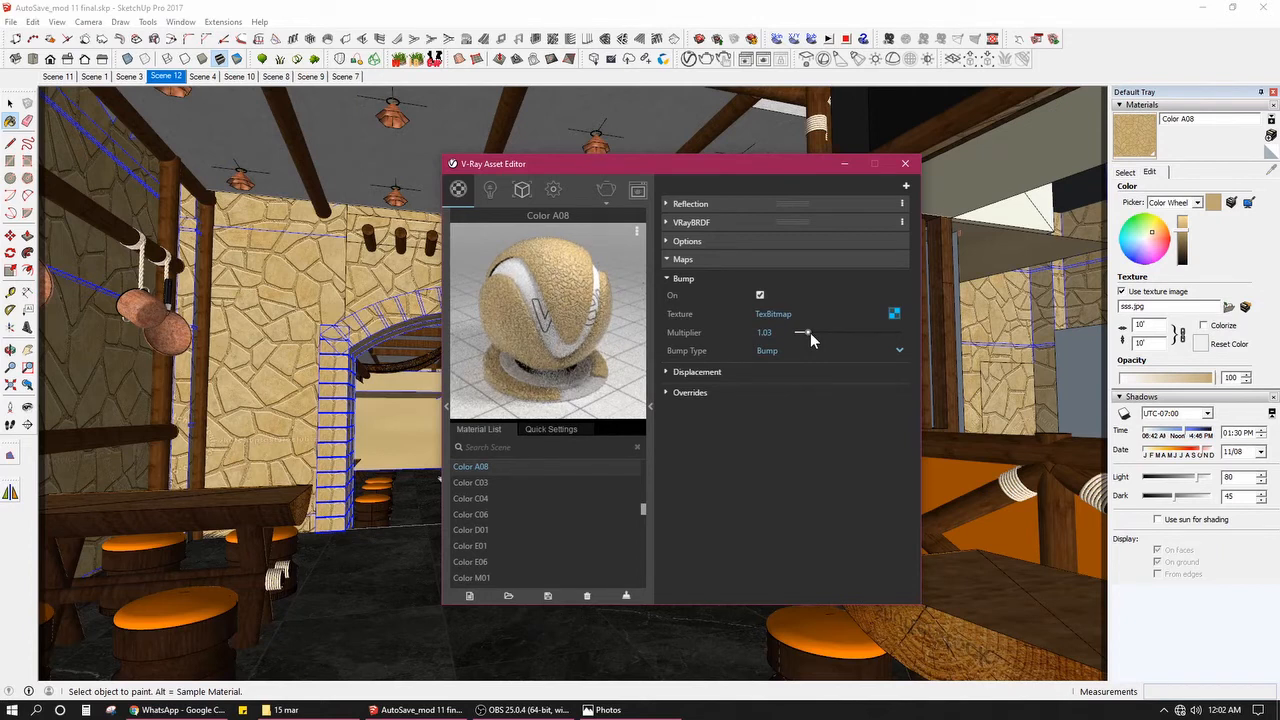
click(764, 332)
text(1.2)
key(Return)
Step: Examine the bitmap settings of the bump texture and the list of available texture types
click(893, 315)
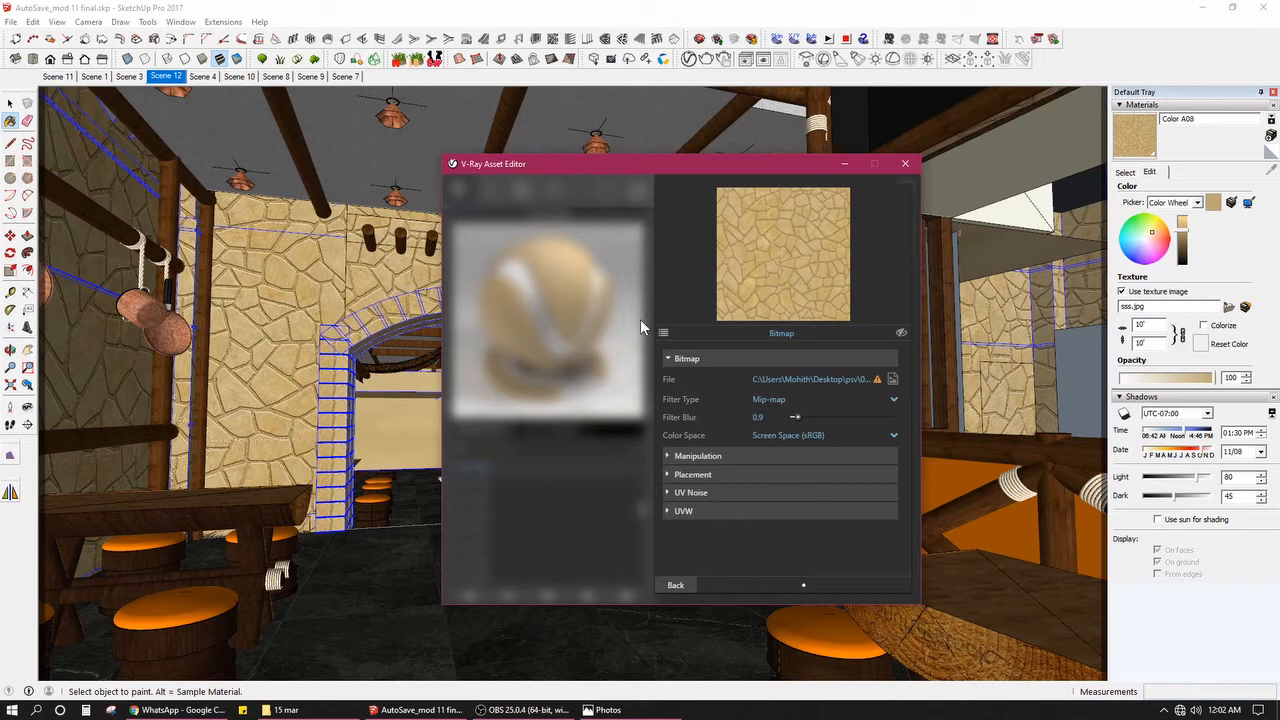
click(668, 586)
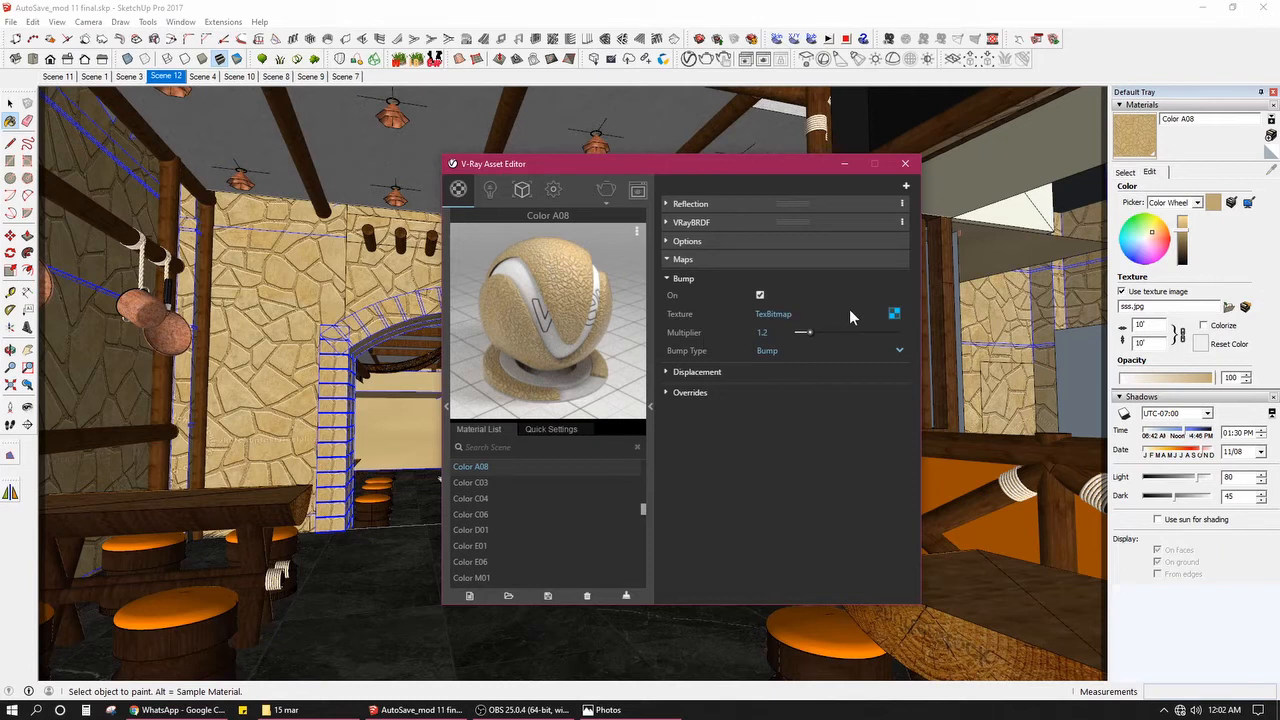
click(894, 314)
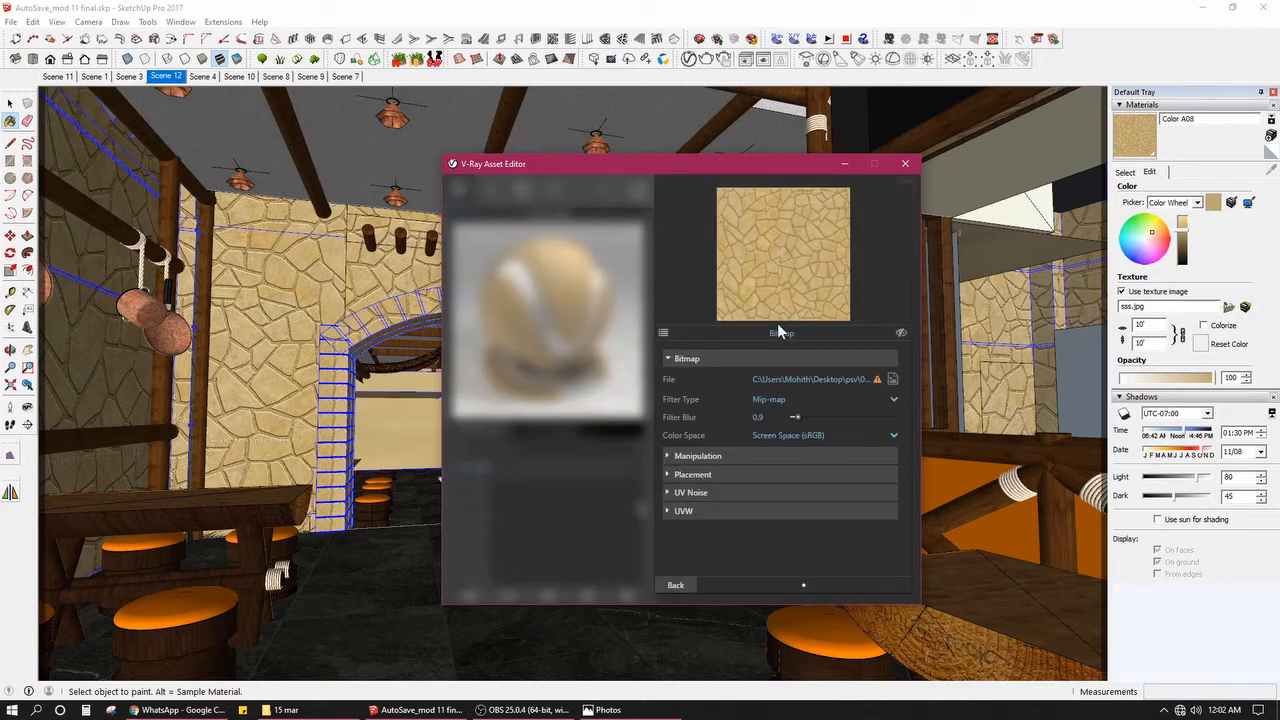
click(800, 359)
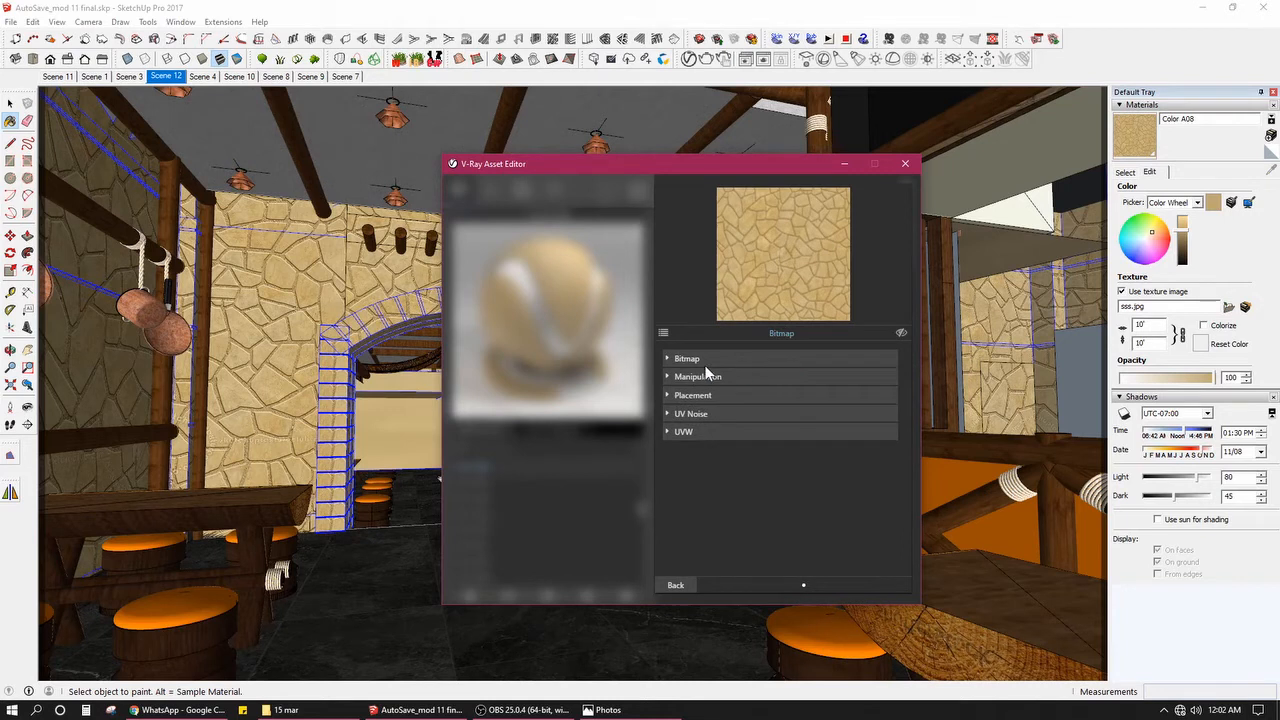
click(686, 358)
click(782, 334)
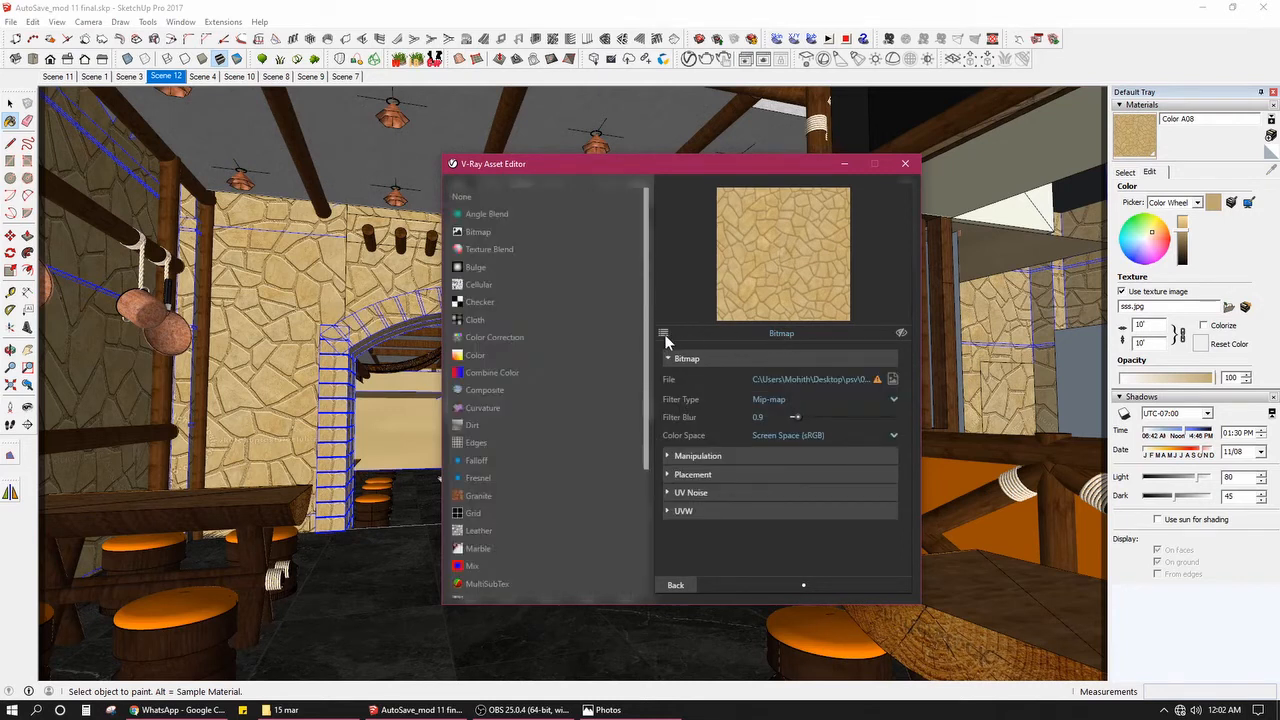
click(755, 332)
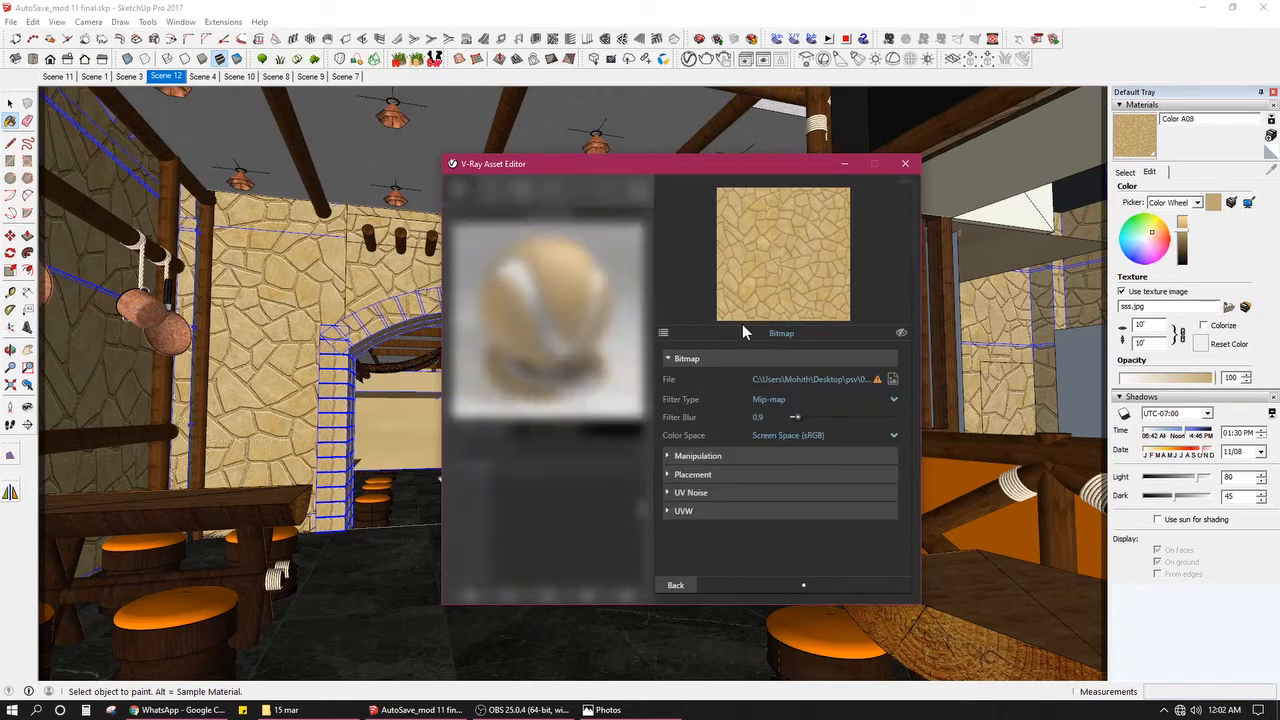
Step: Try Angle Blend and Texture Blend as the bump texture type of Color A08
click(774, 332)
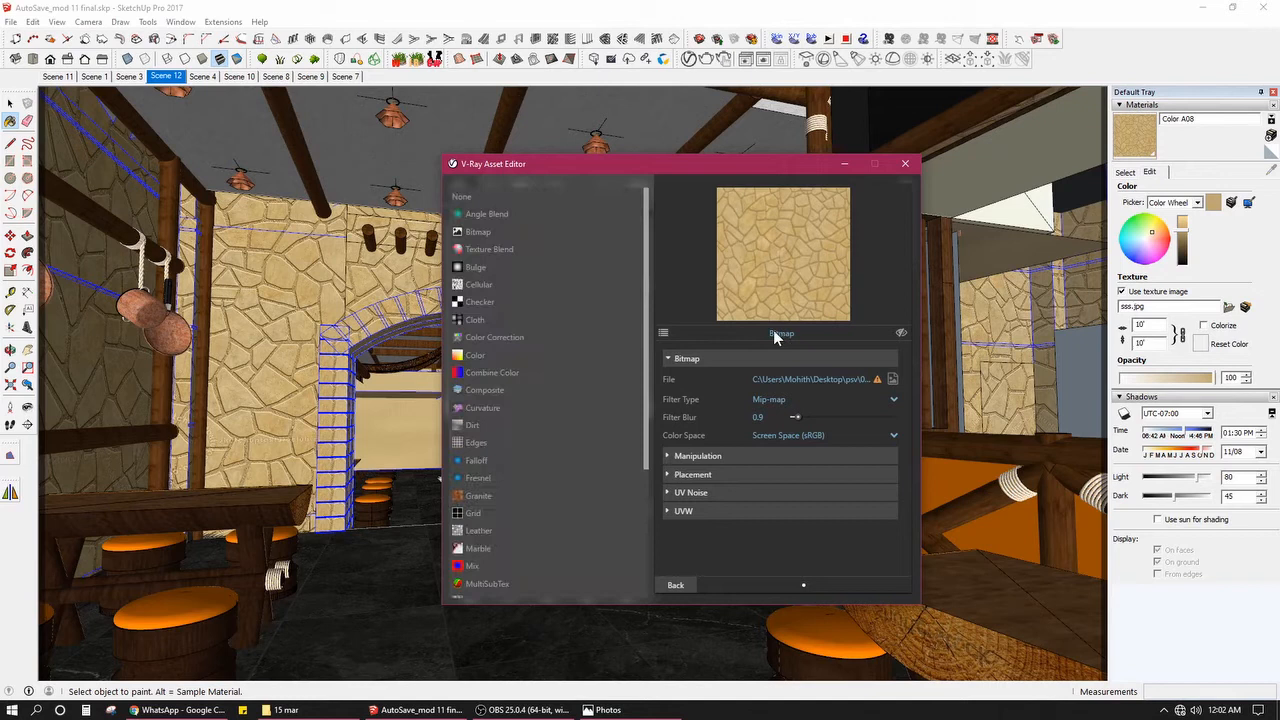
click(592, 218)
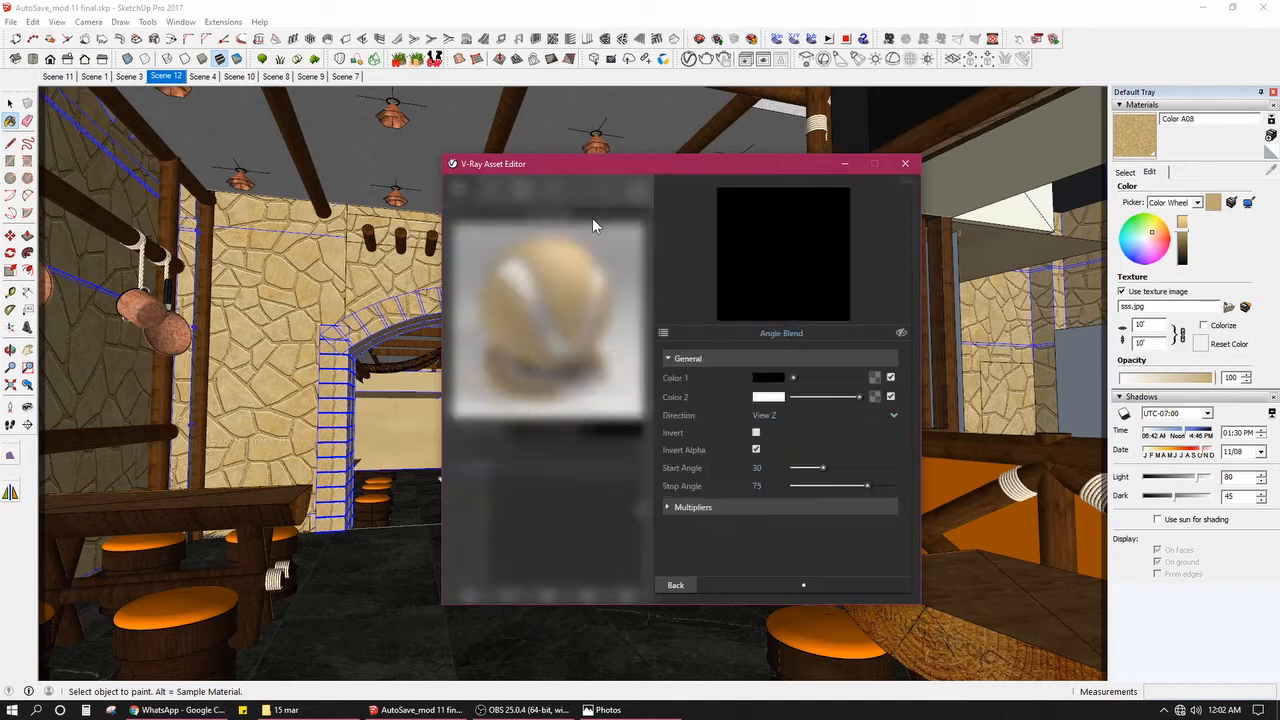
click(788, 334)
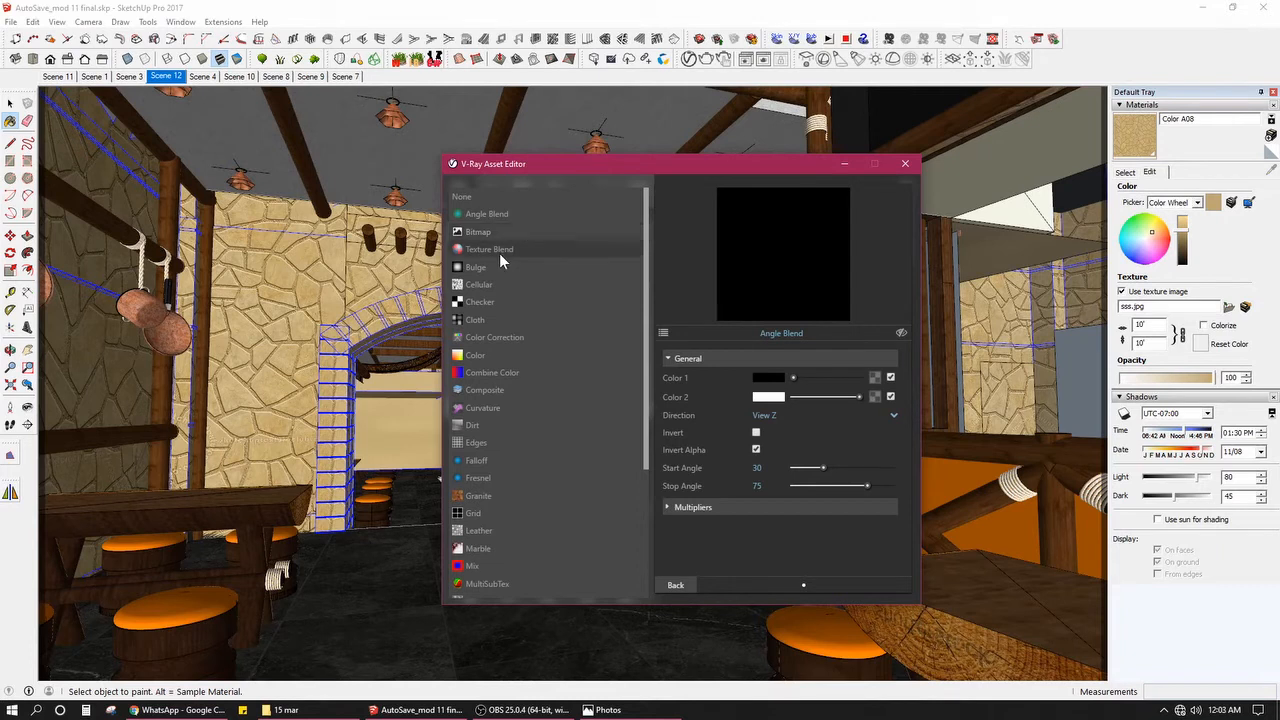
click(499, 251)
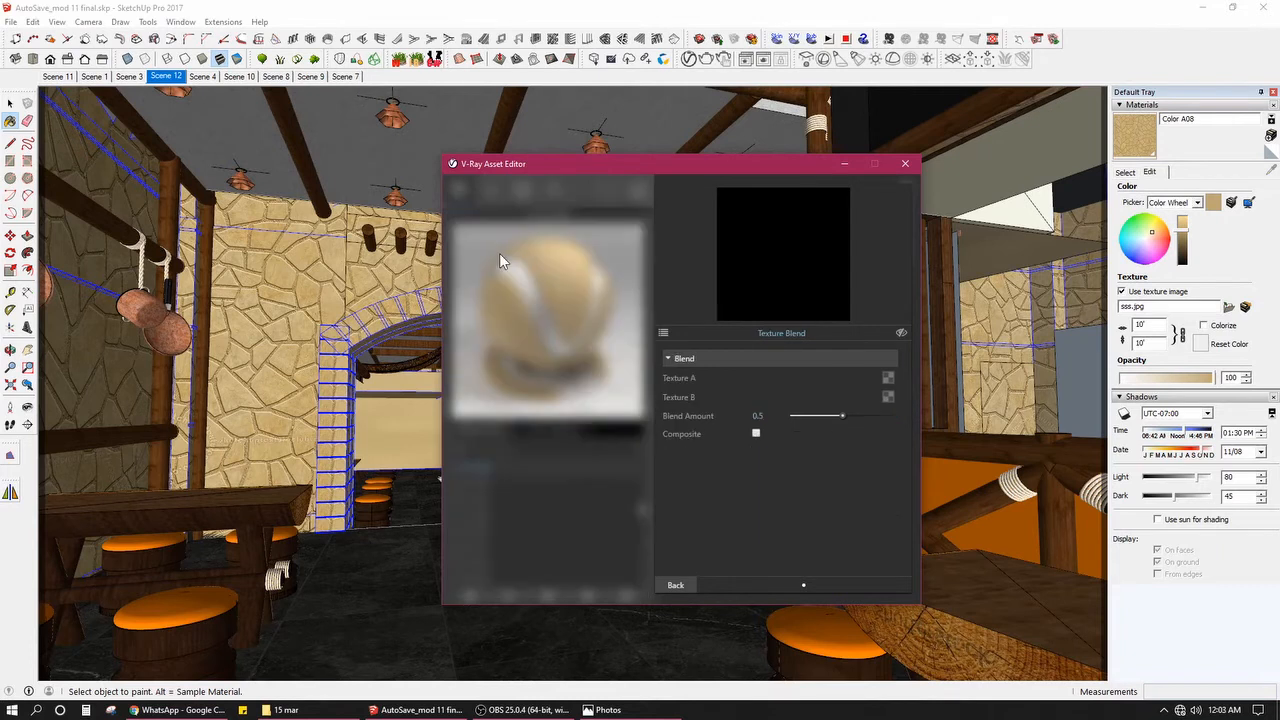
Step: Change the bump texture type of Color A08 to Bulge and turn on its noise
click(773, 332)
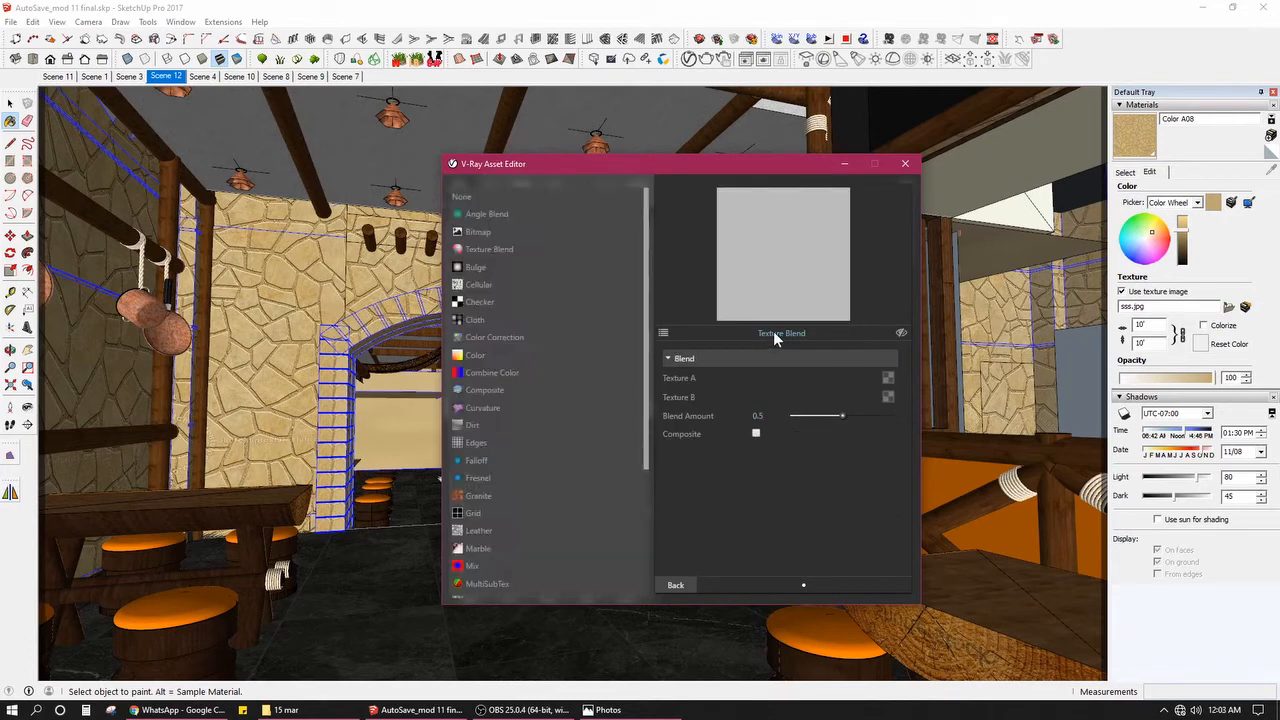
click(494, 266)
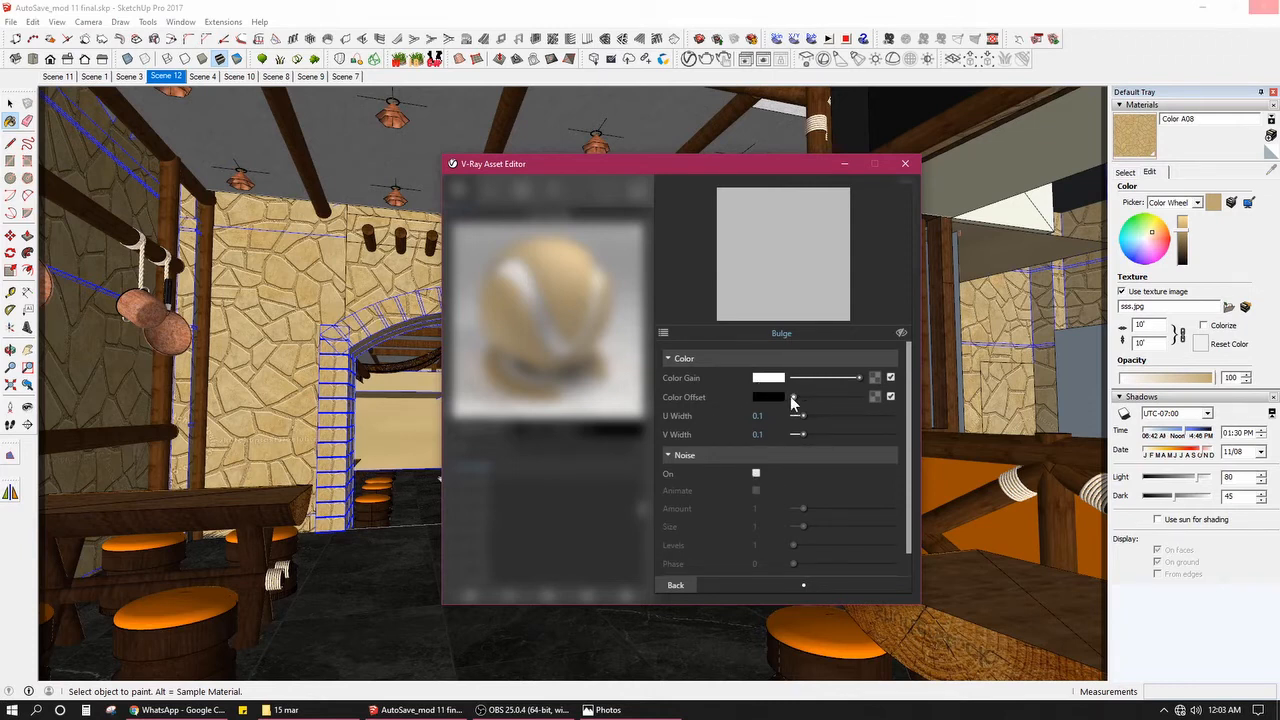
mouse_move(793, 398)
mouse_down()
mouse_move(806, 404)
mouse_move(786, 395)
mouse_up()
click(756, 474)
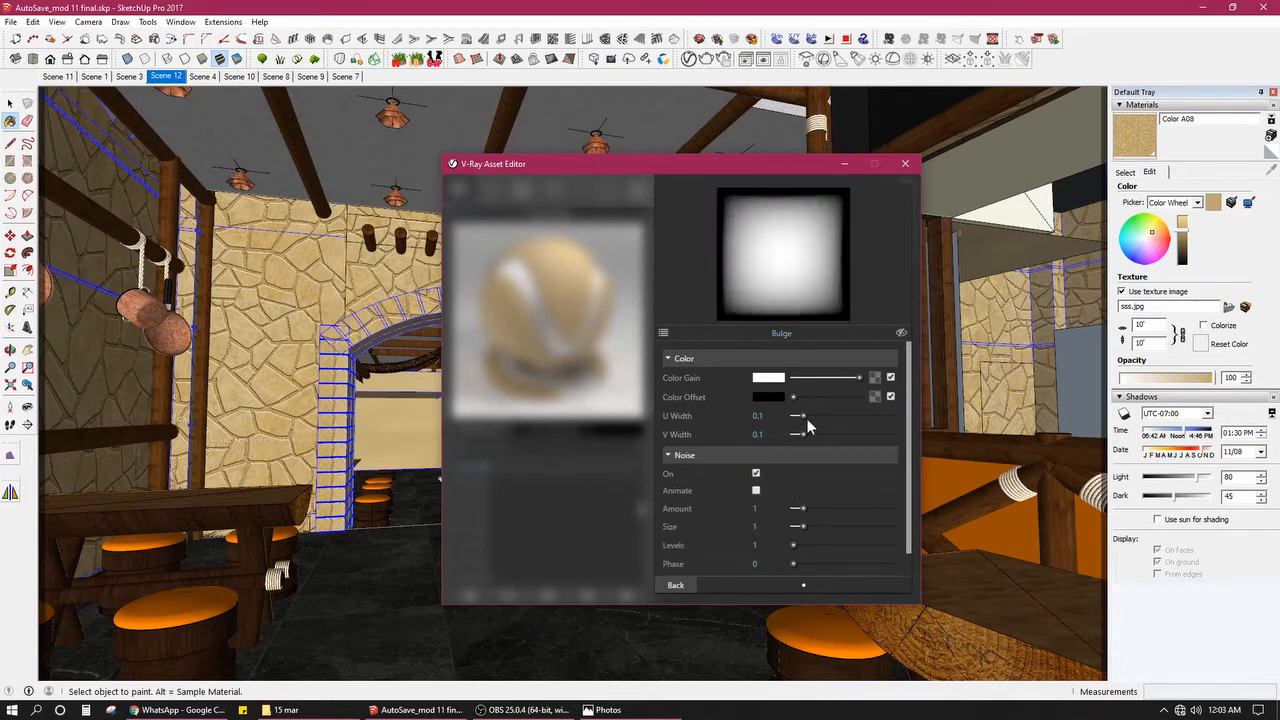
Step: Set the Bulge noise to 3 levels with a phase of 3.8, and toggle the texture's display on the walls in the viewport
drag(798, 545, 833, 571)
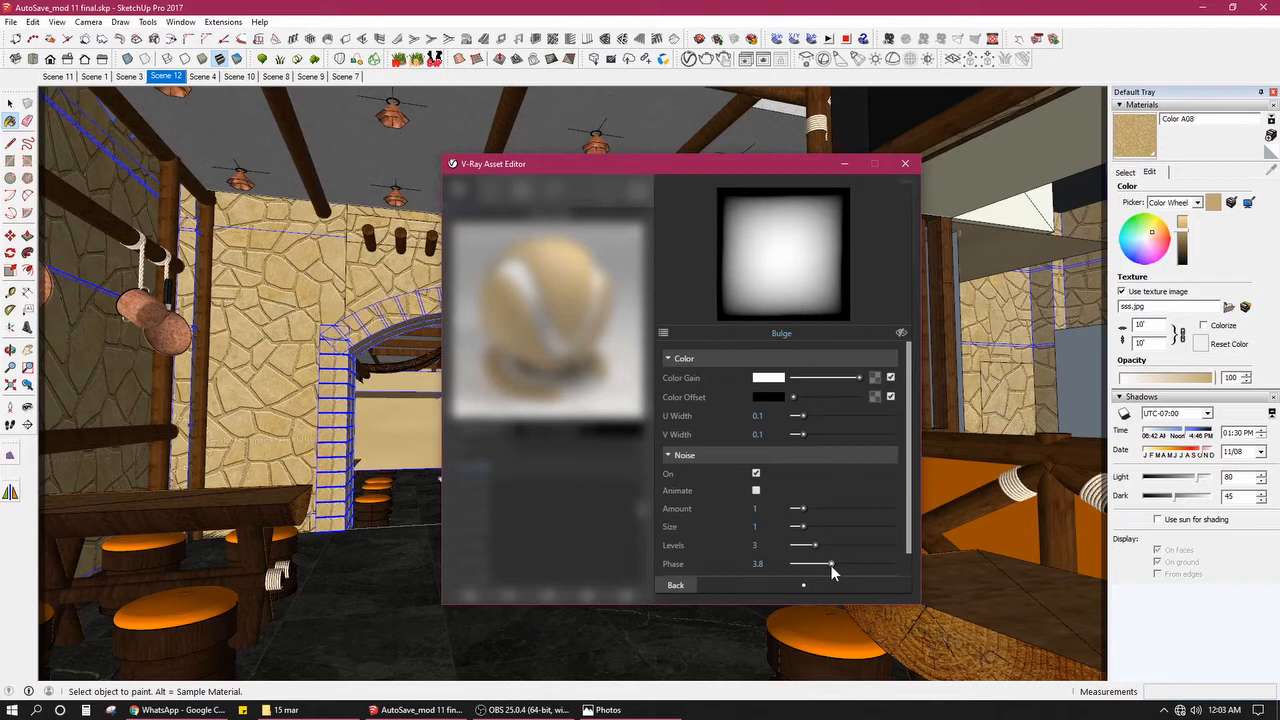
drag(836, 565, 831, 568)
scroll(849, 522, down, 1)
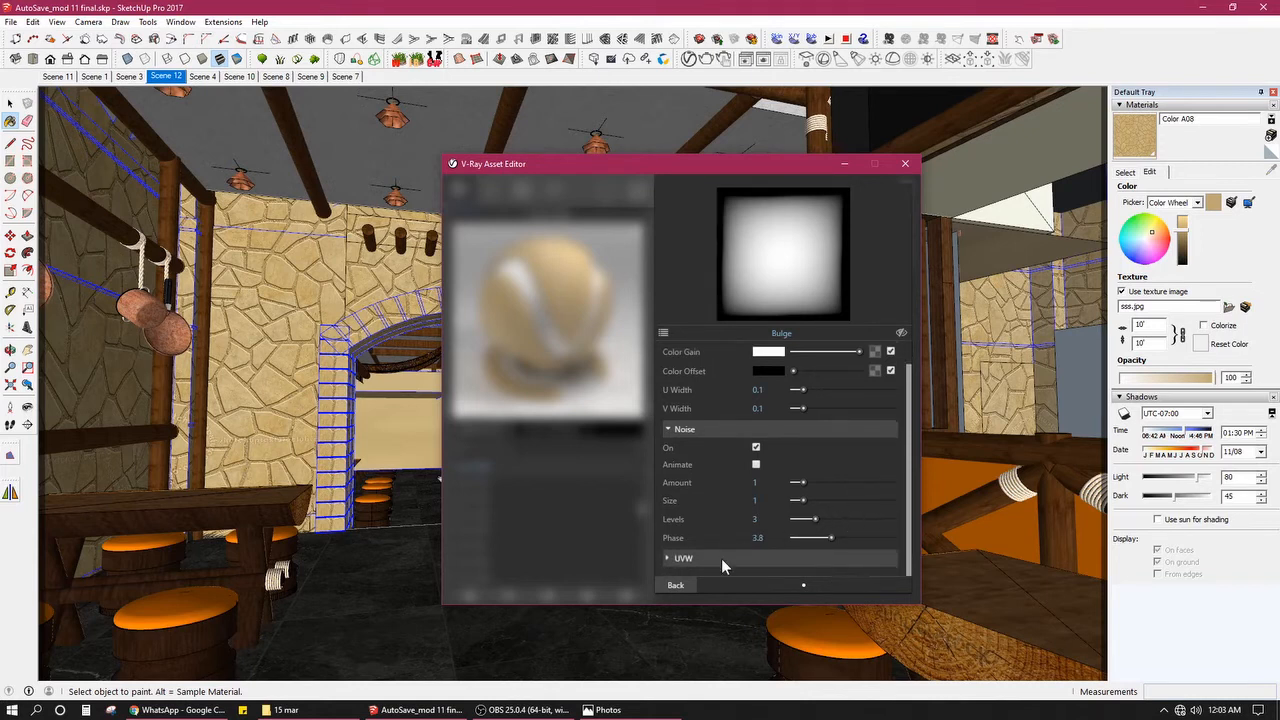
scroll(734, 395, up, 1)
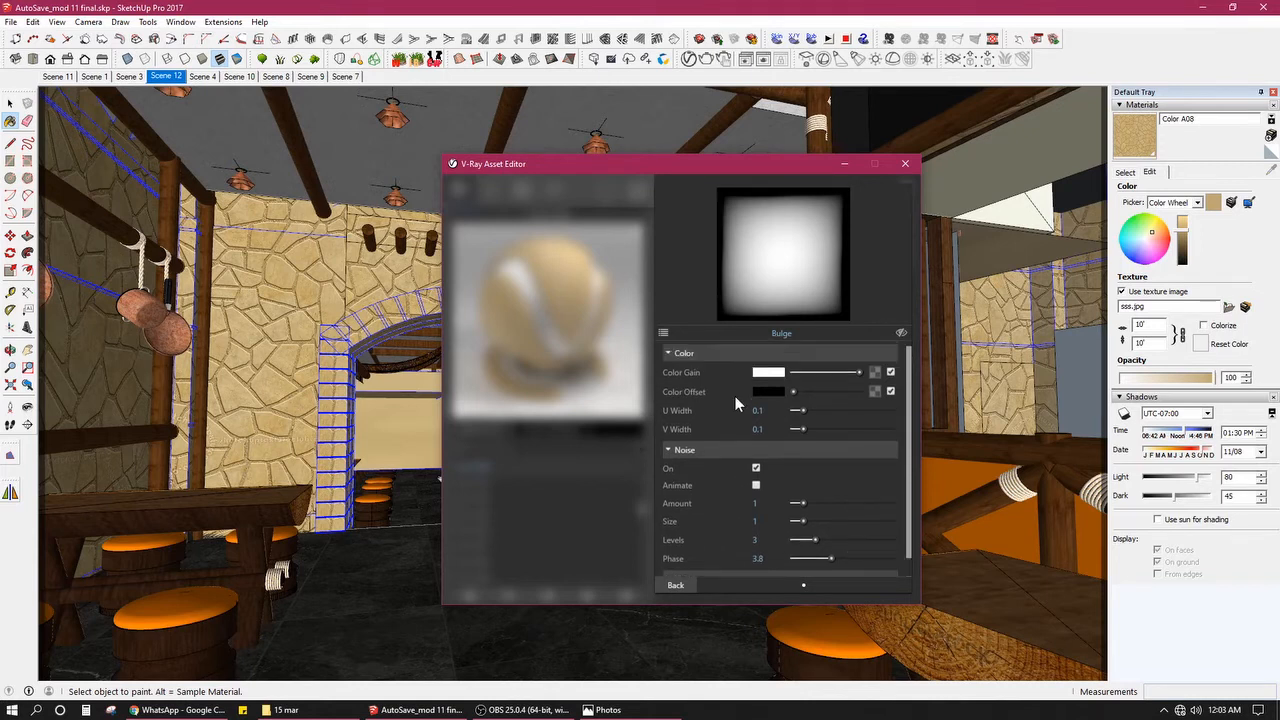
click(901, 333)
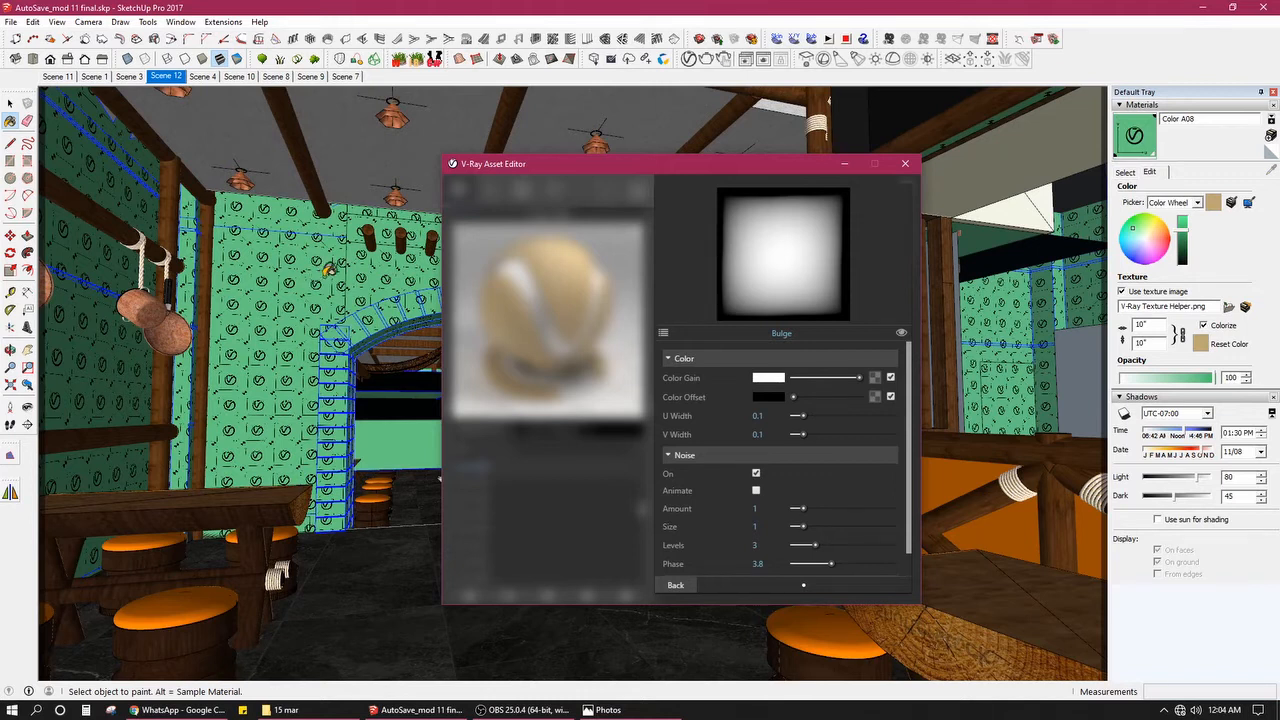
Step: Turn off the Bulge texture's viewport display and change the bump texture of Color A08 to a Bitmap using sss.jpg from the Desktop
click(900, 334)
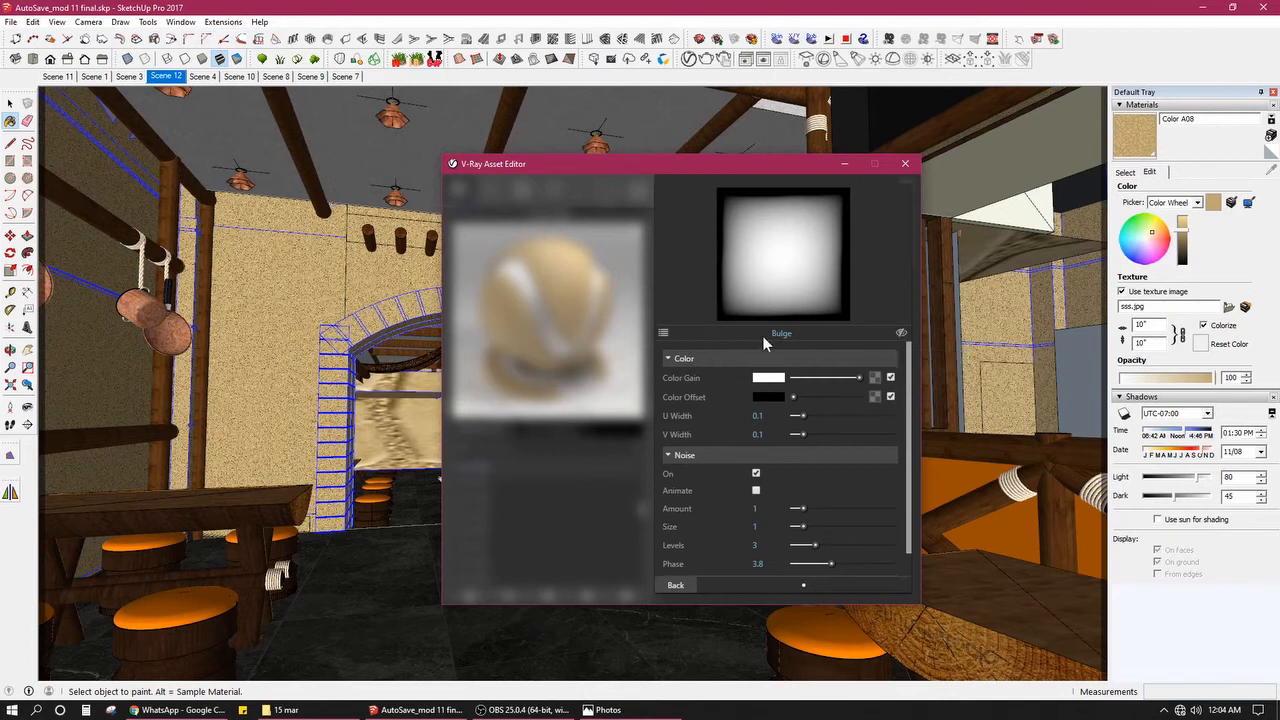
click(662, 332)
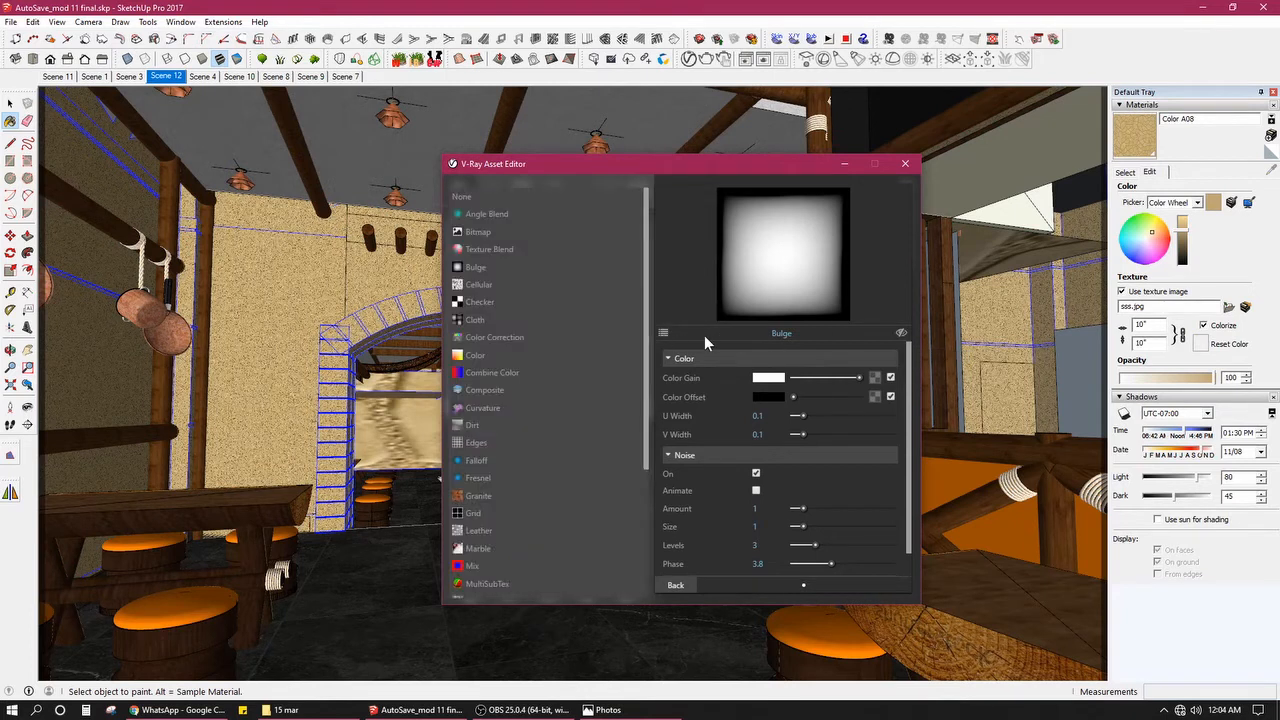
click(510, 232)
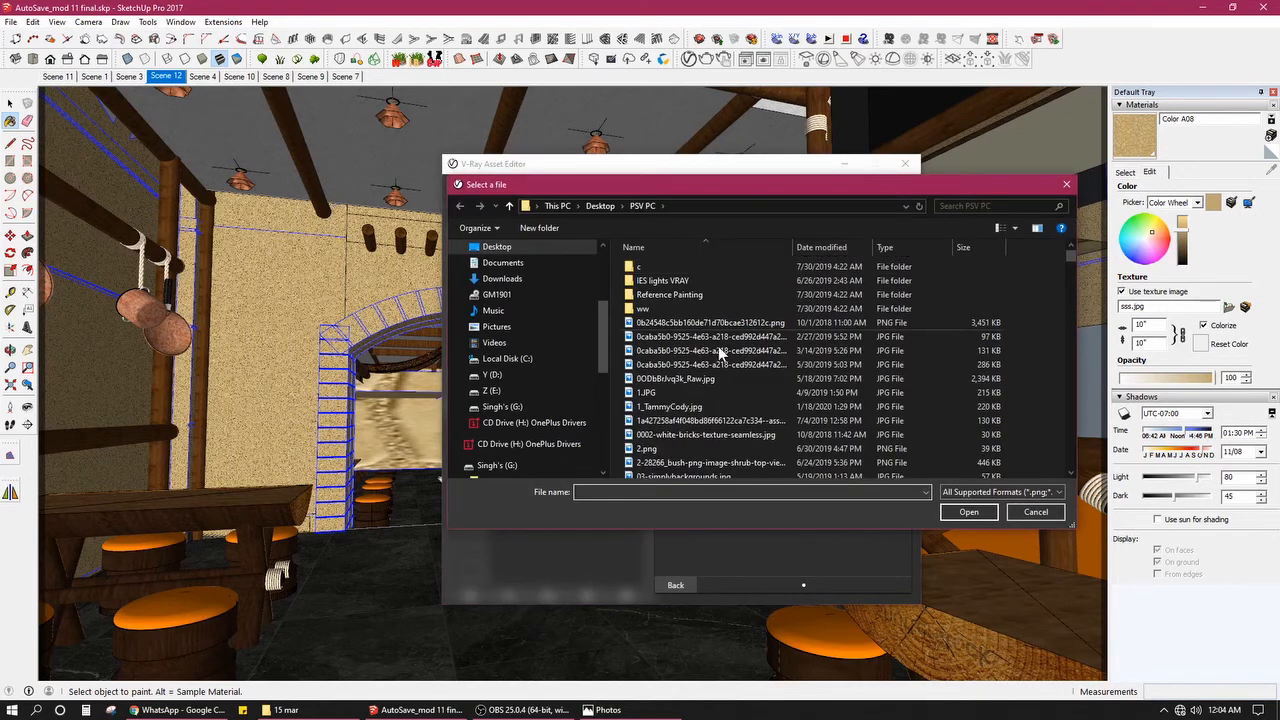
drag(737, 180, 306, 151)
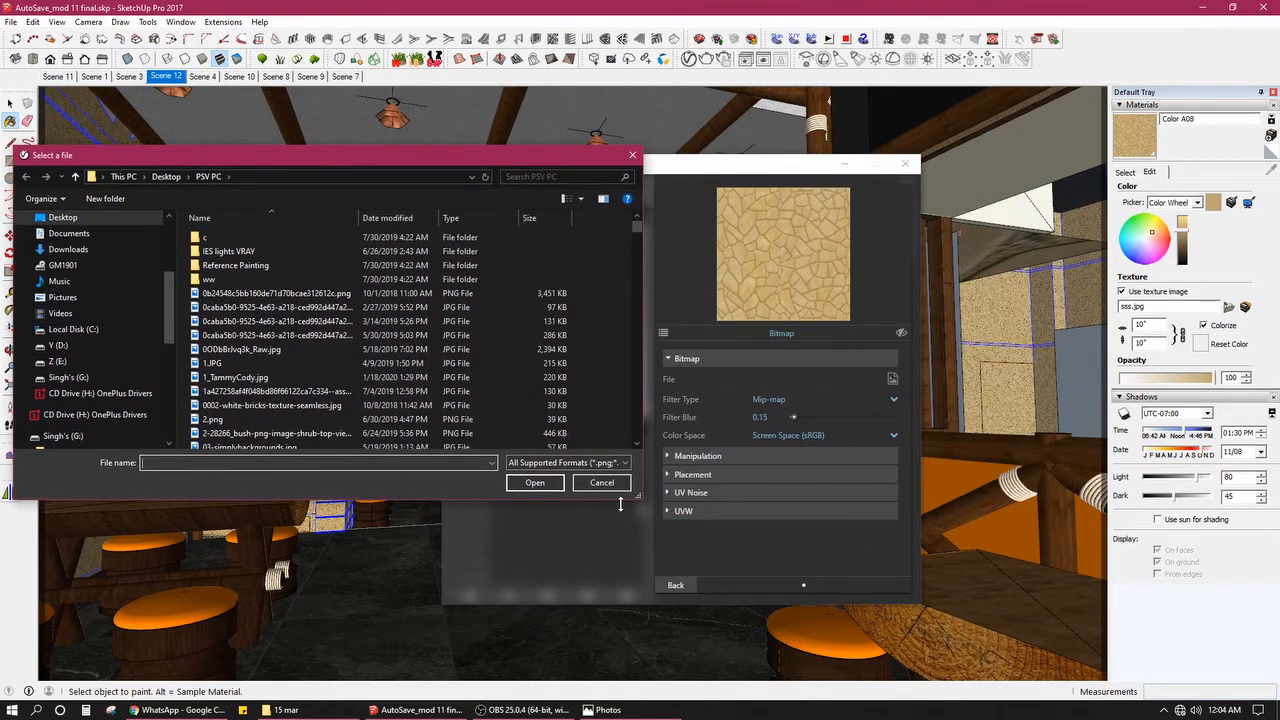
drag(636, 498, 815, 651)
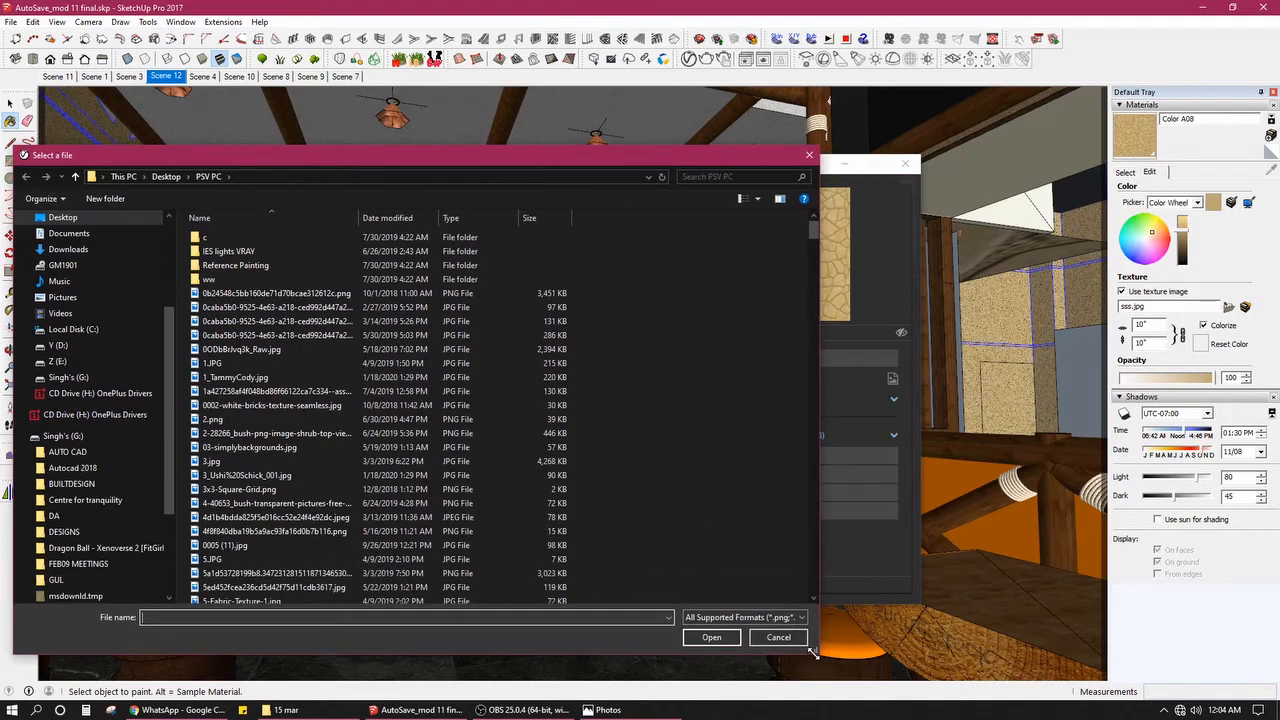
drag(615, 155, 695, 116)
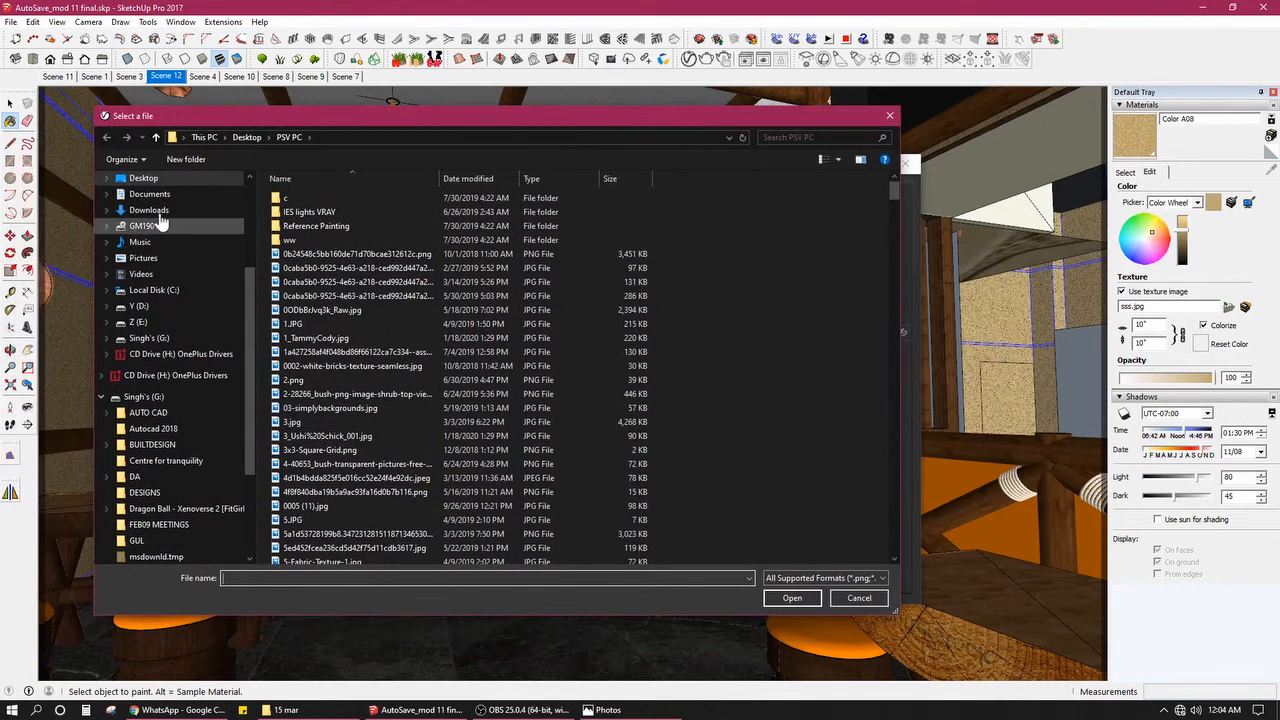
click(181, 174)
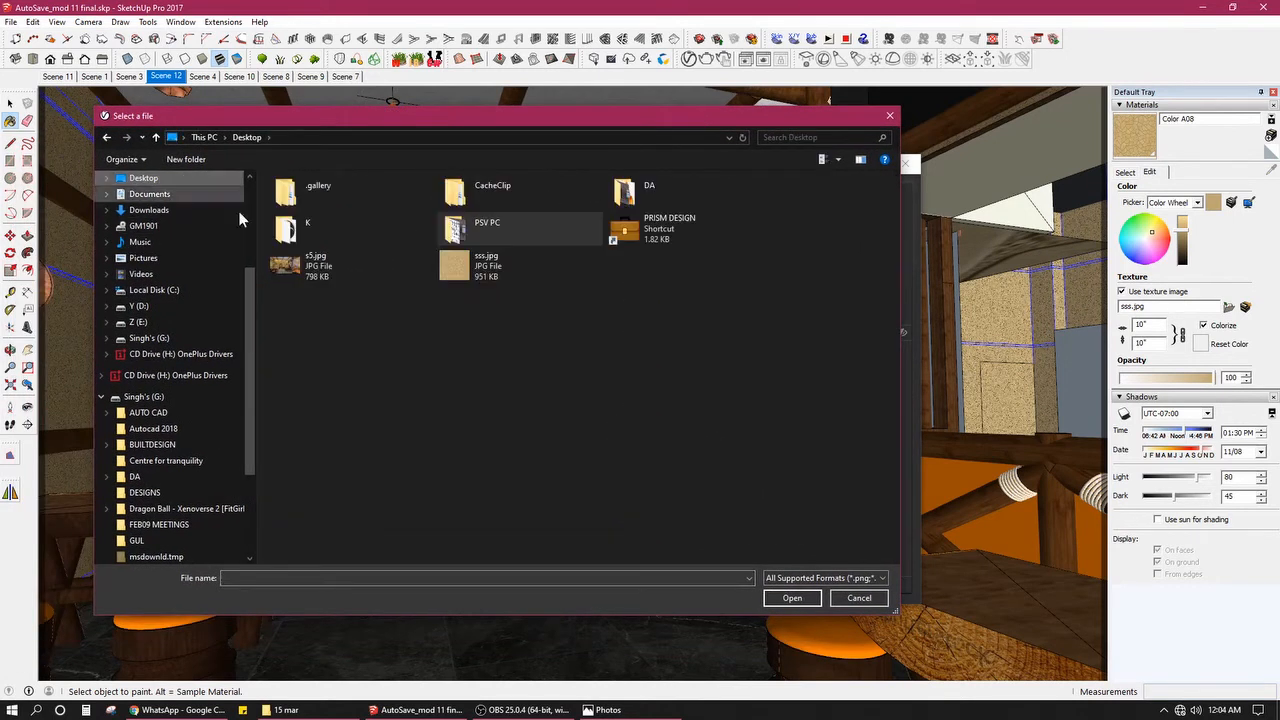
double_click(456, 276)
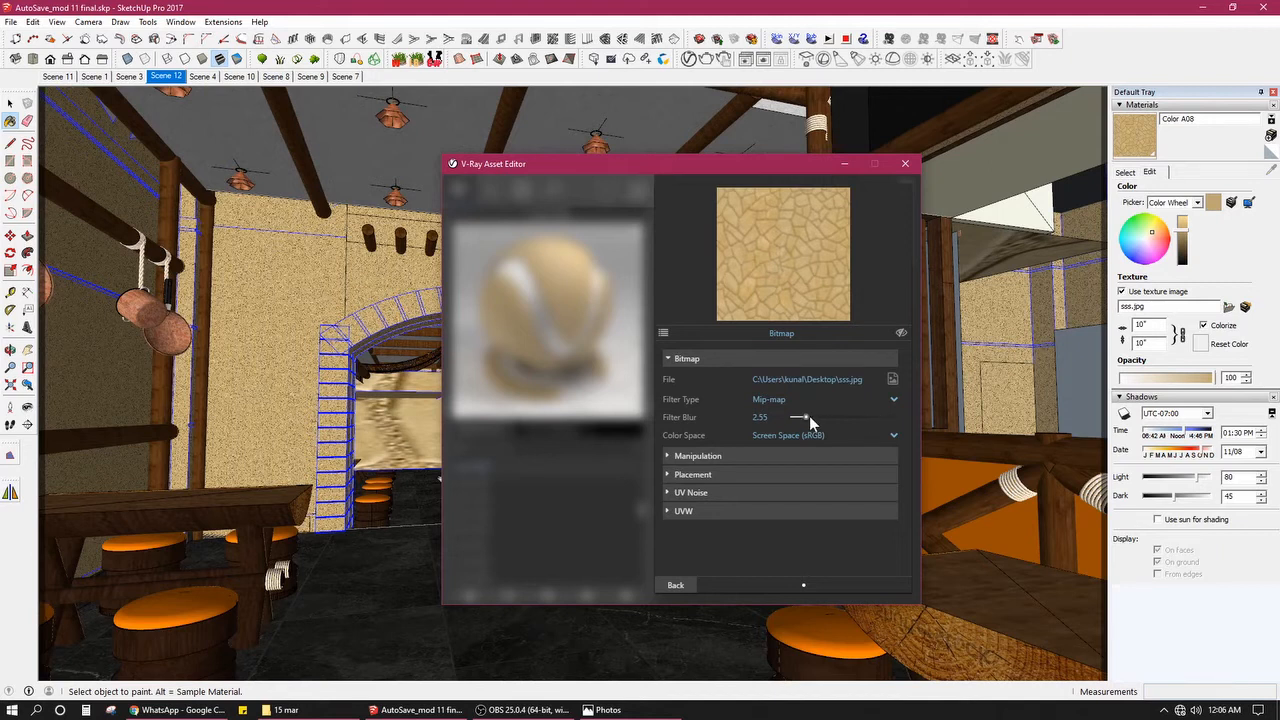
Step: Adjust the filter blur of the bump bitmap and set the bump multiplier of Color A08 to 1.35
drag(806, 416, 804, 416)
text(8)
click(680, 586)
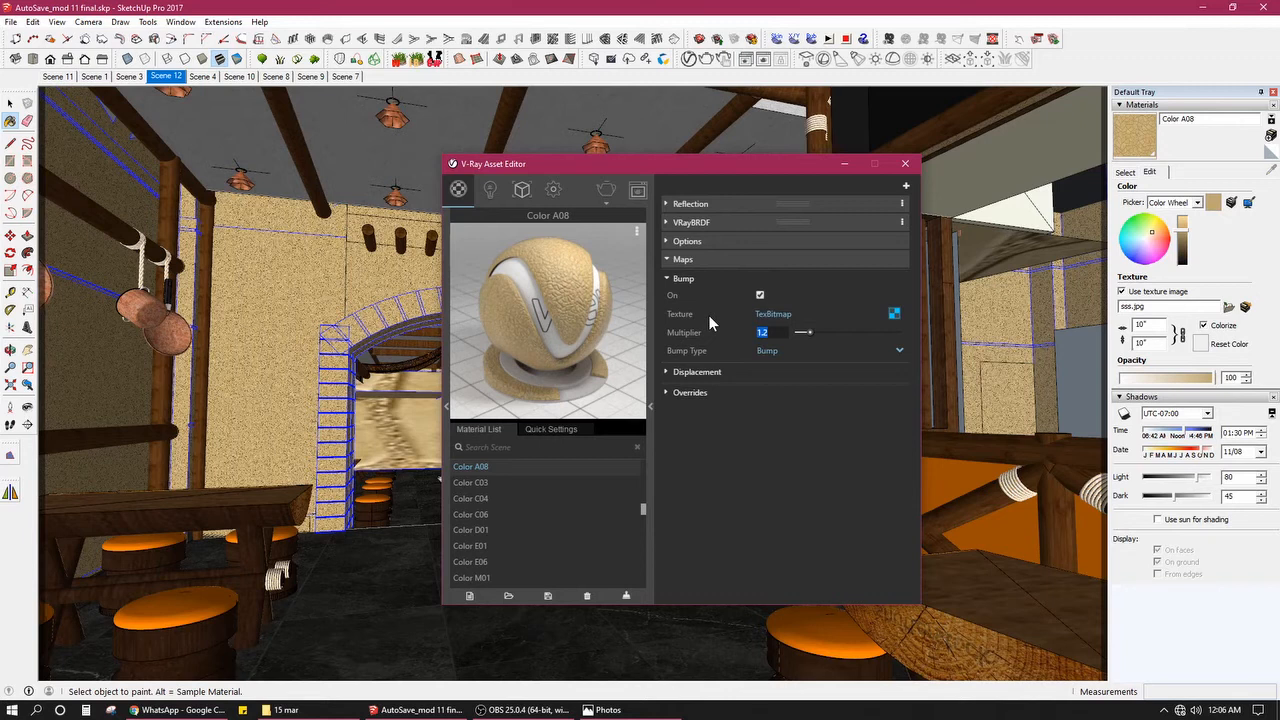
text(1.35)
key(Return)
click(739, 279)
click(739, 279)
Step: Open the nested ceiling lamp component down to its IES light and check the light's intensity settings
click(427, 19)
click(10, 104)
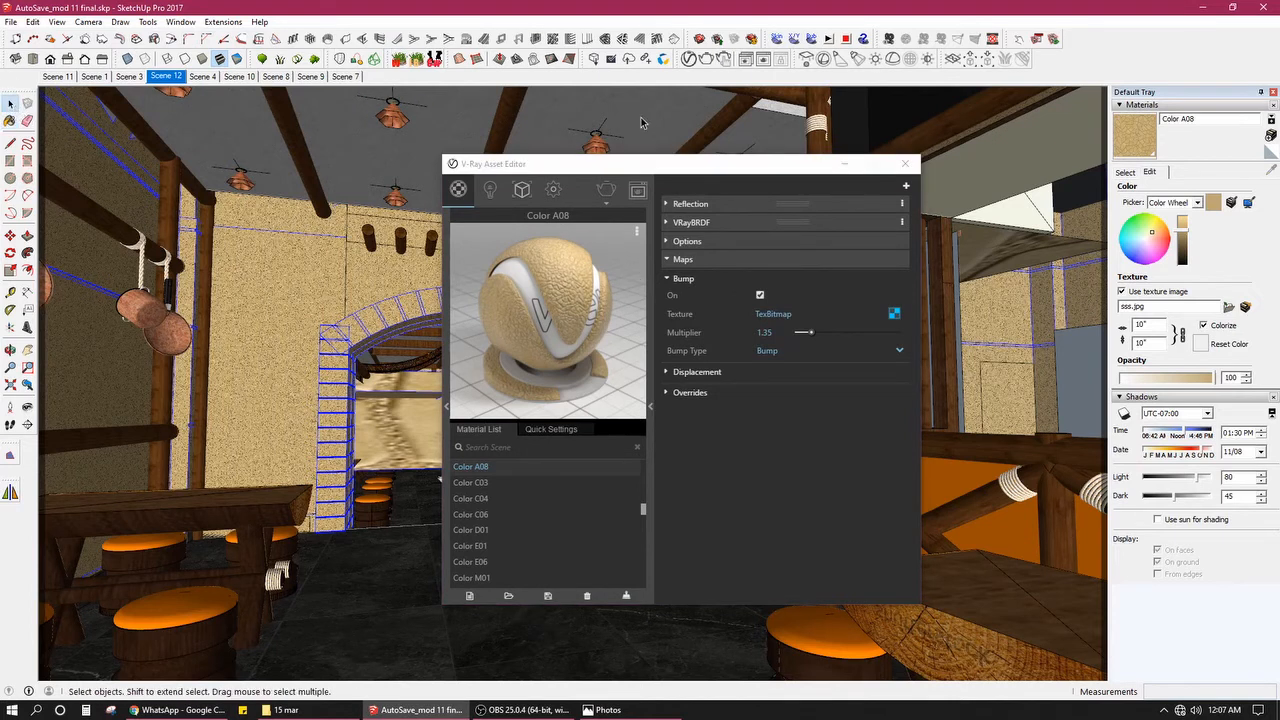
click(390, 118)
double_click(388, 124)
double_click(388, 124)
double_click(391, 124)
click(391, 124)
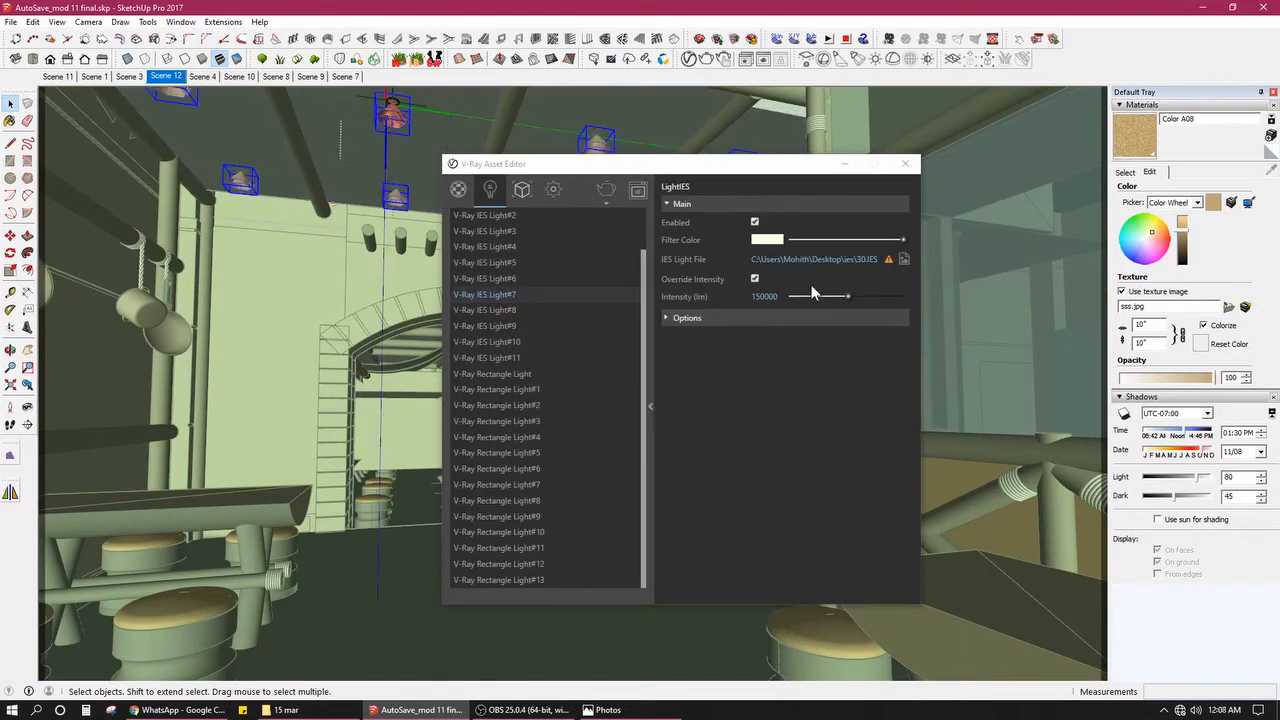
click(706, 294)
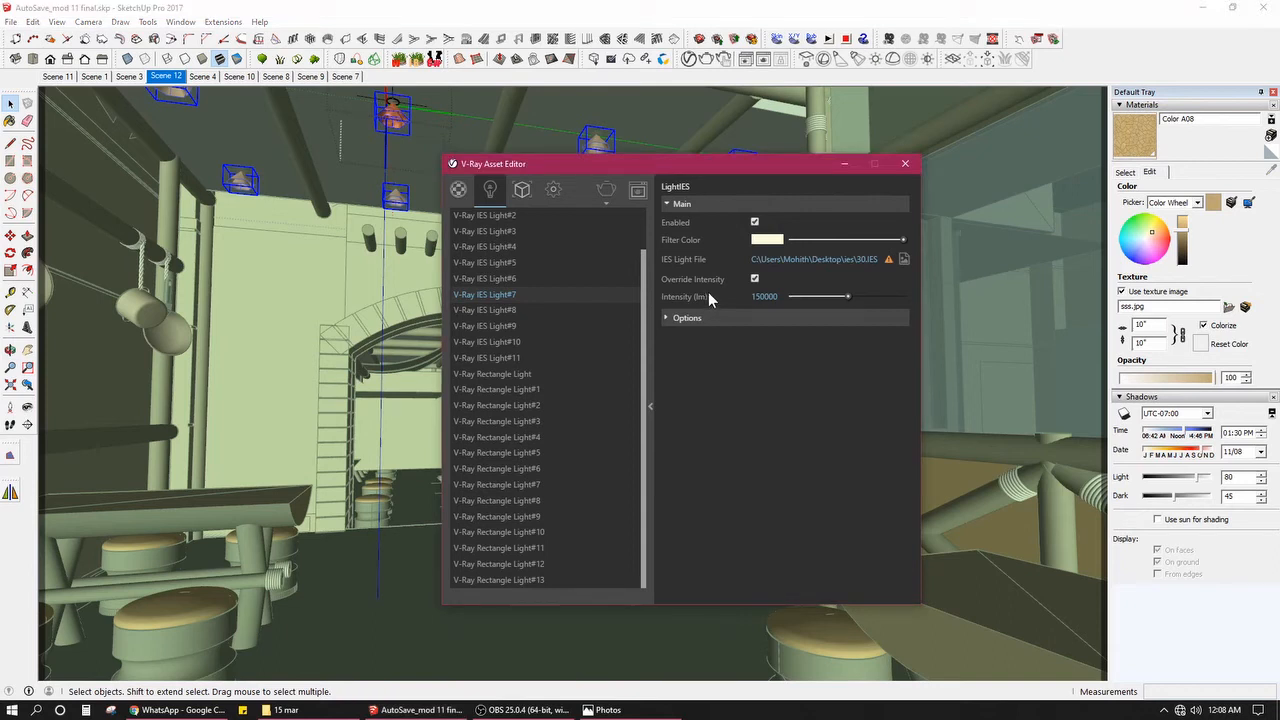
drag(756, 297, 835, 279)
click(793, 360)
click(460, 190)
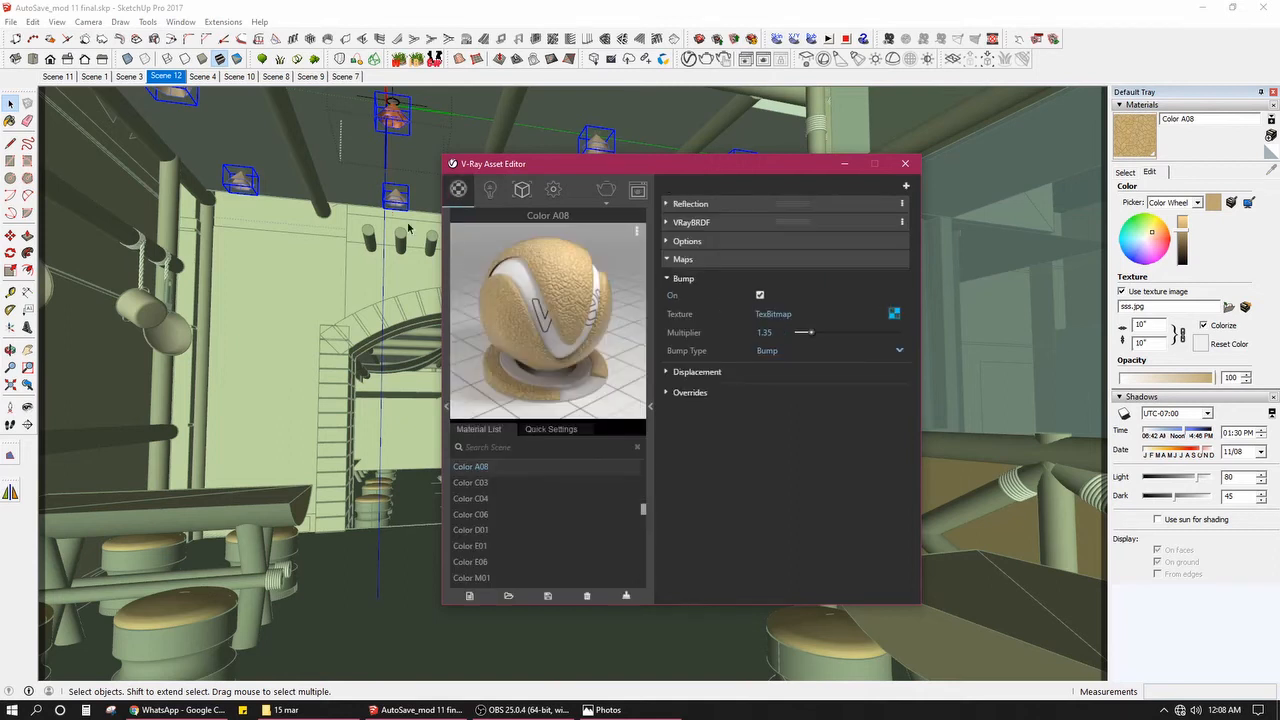
Step: Unhide the hidden walls of the restaurant model
click(275, 278)
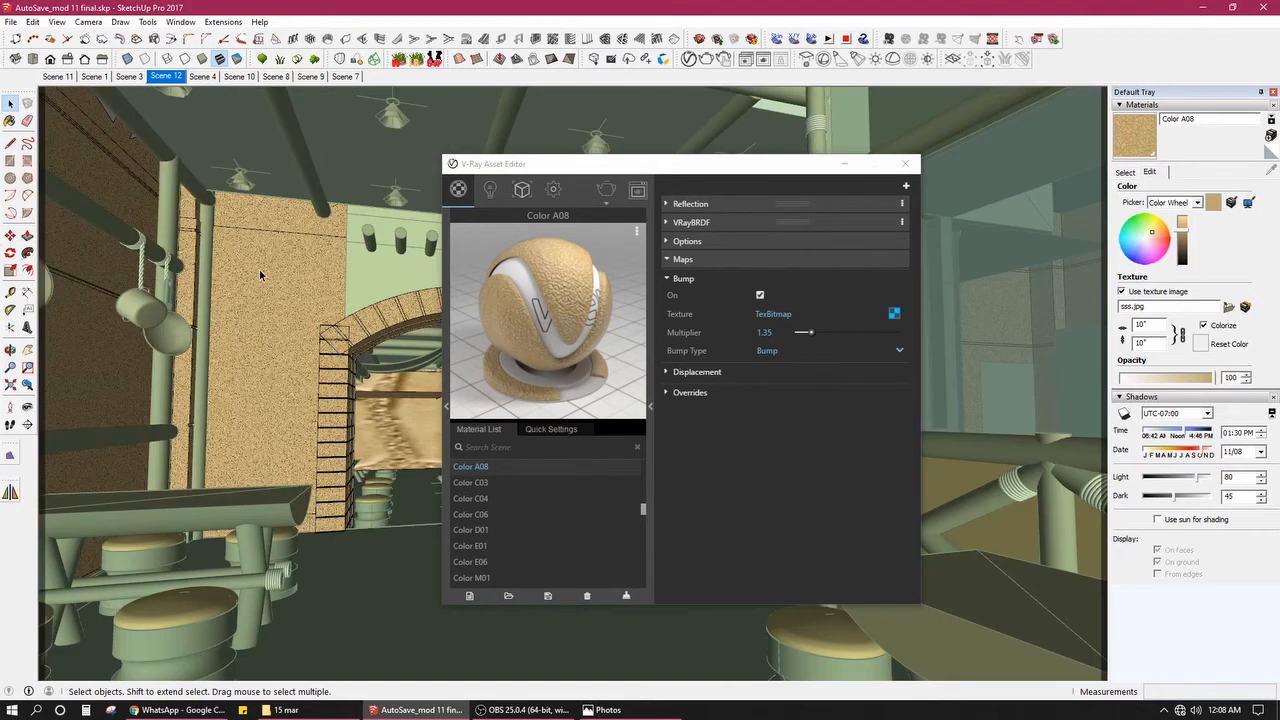
right_click(260, 275)
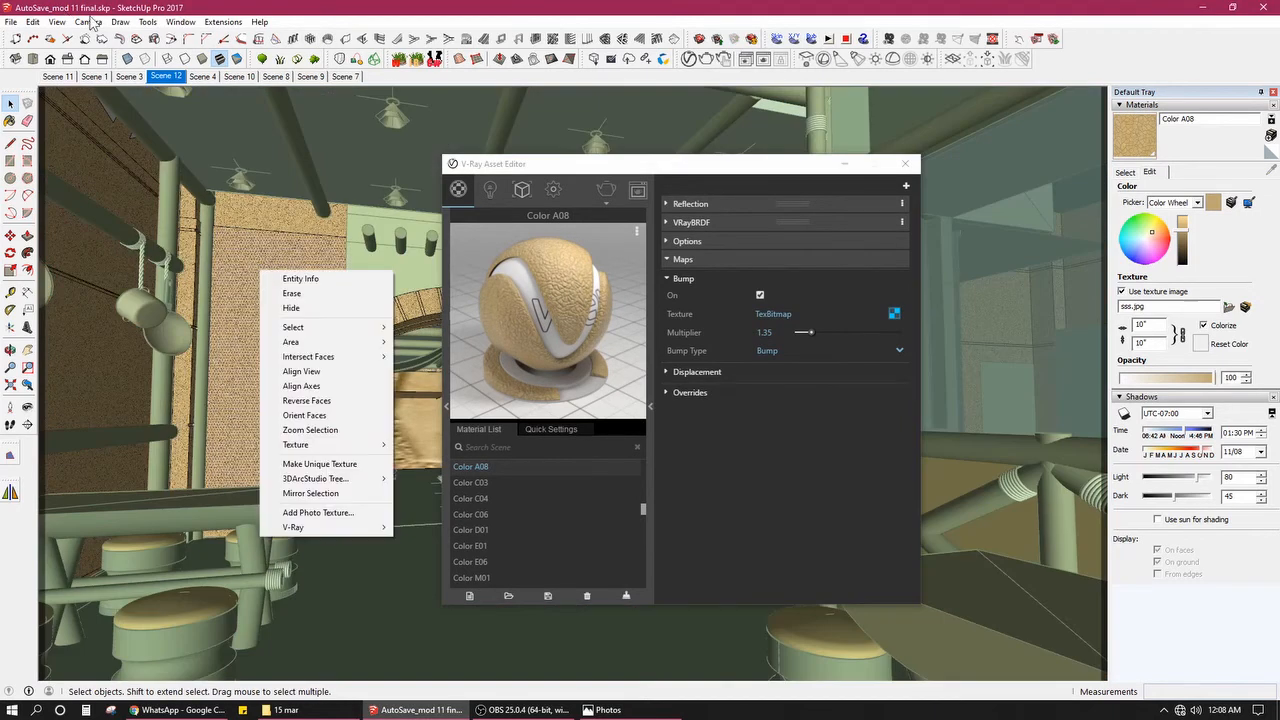
click(60, 22)
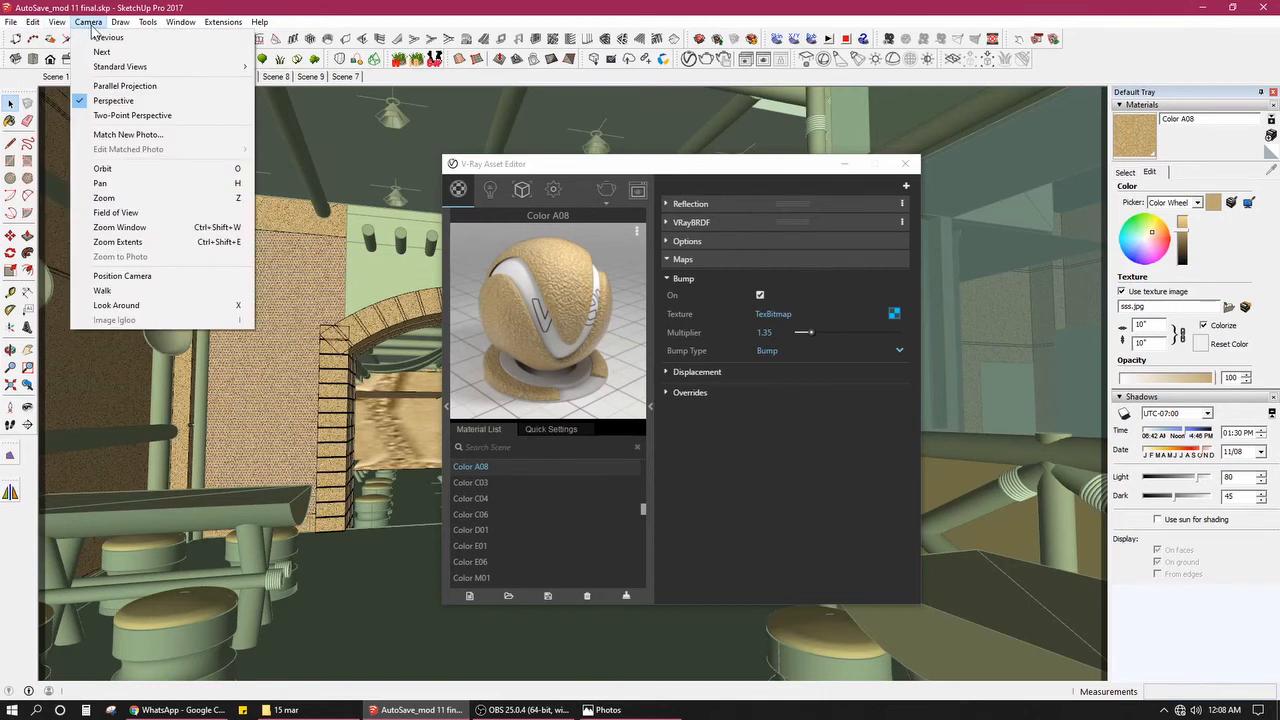
mouse_move(57, 22)
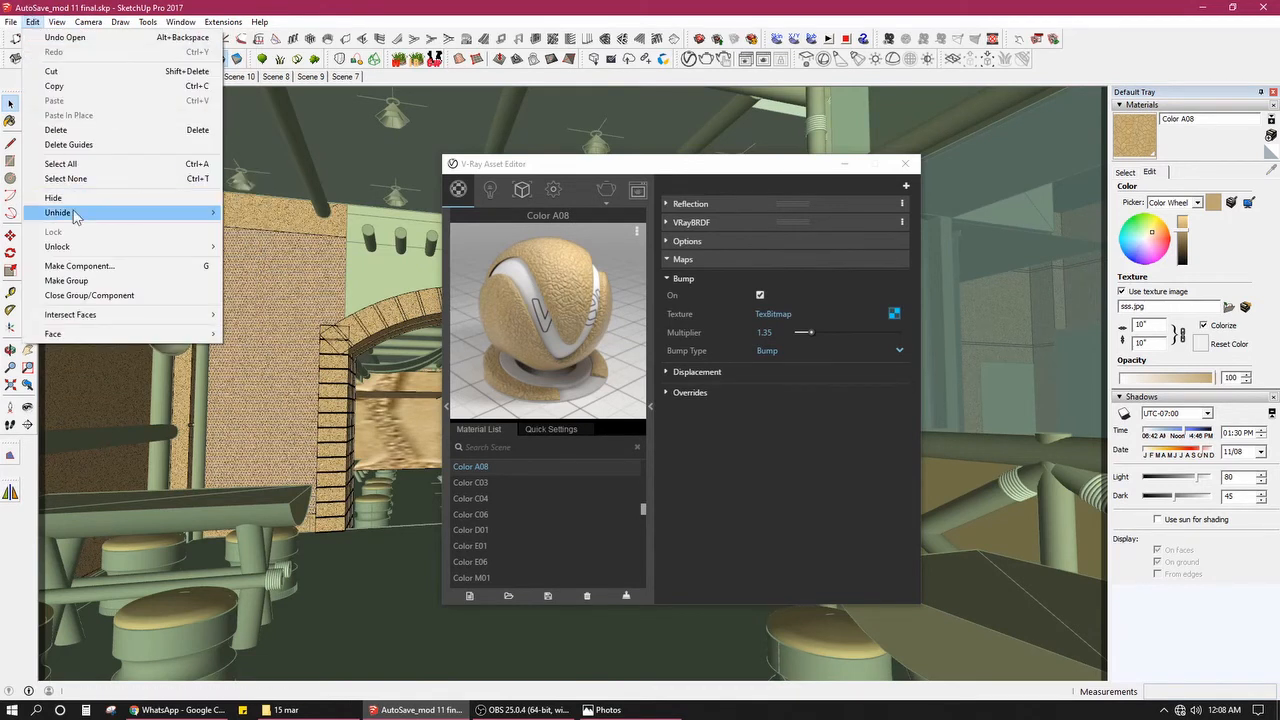
mouse_move(74, 212)
click(248, 241)
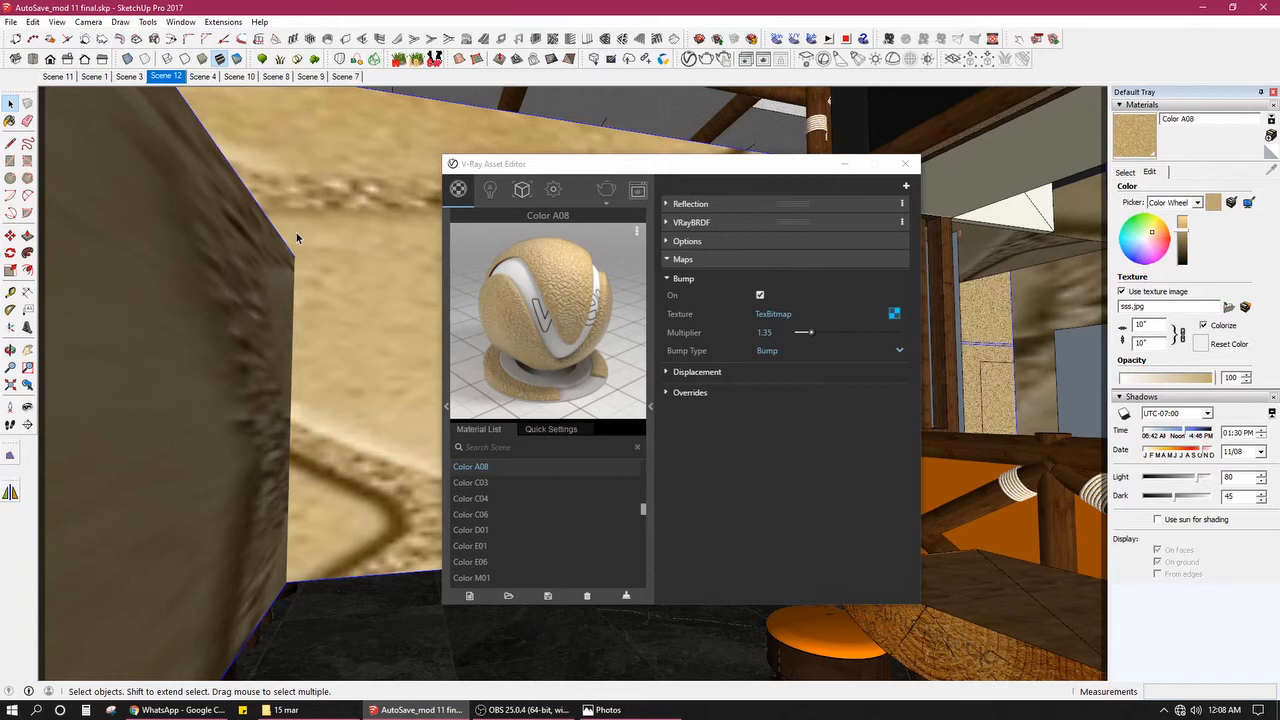
Step: Close the V-Ray Asset Editor and set the texture width of the wall material Color A08 to 10'
drag(524, 167, 717, 174)
middle_drag(486, 451, 696, 444)
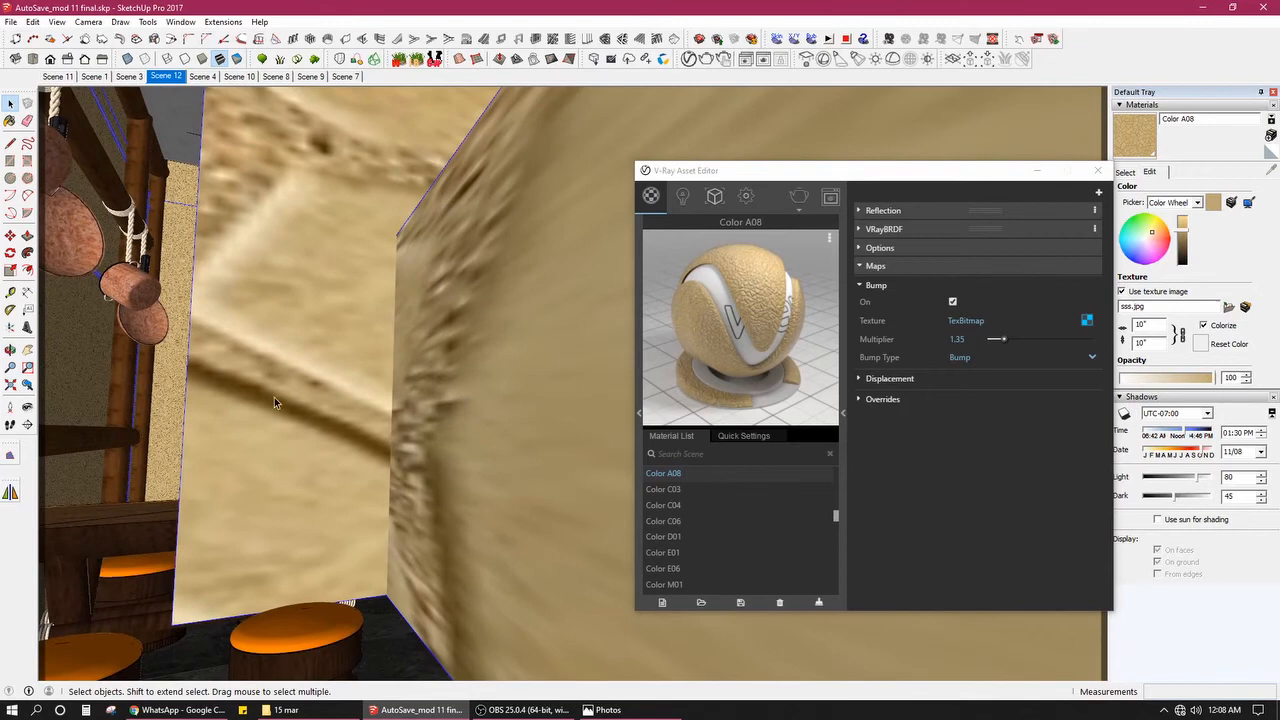
scroll(160, 374, up, 8)
scroll(368, 383, up, 3)
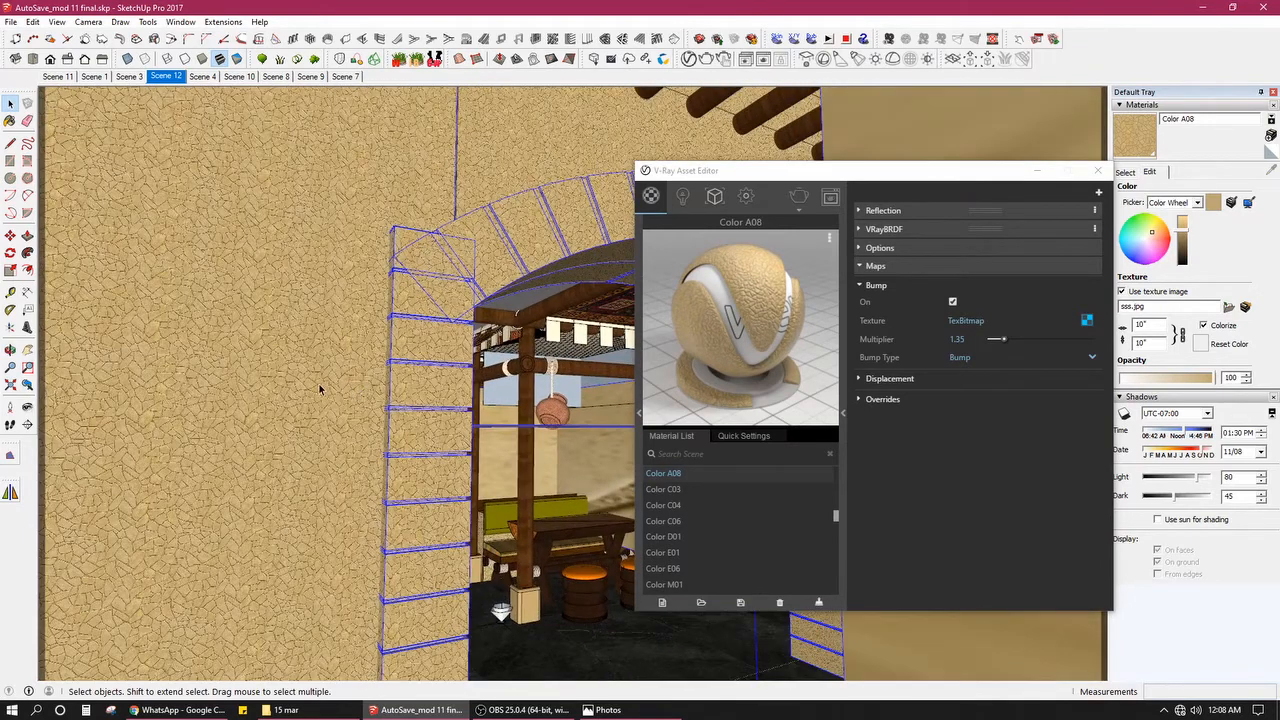
drag(962, 176, 793, 177)
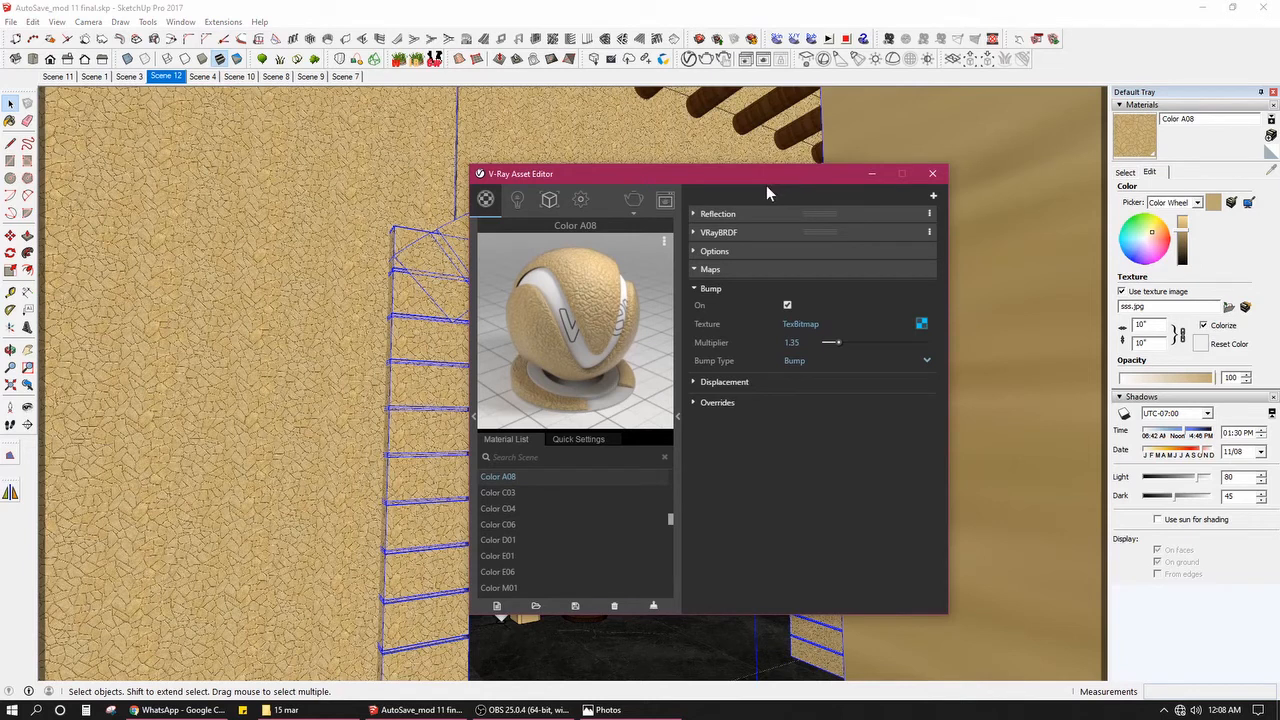
click(929, 176)
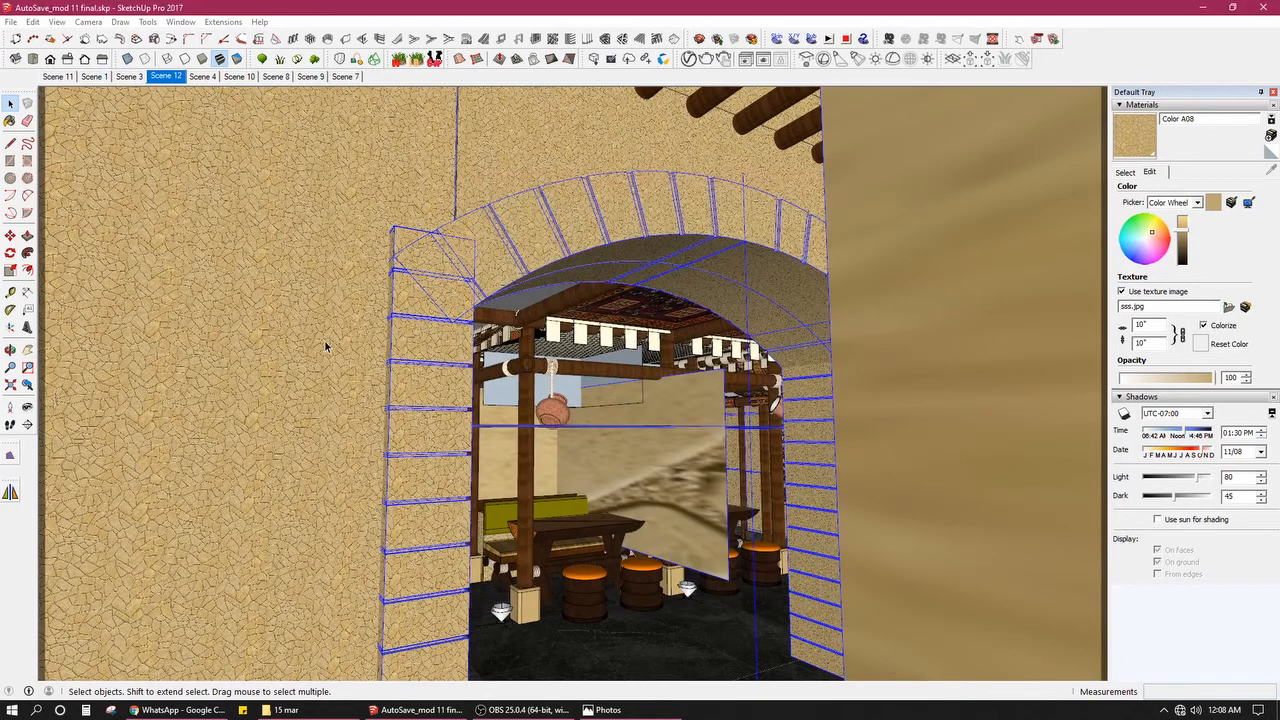
key(b)
key(alt)
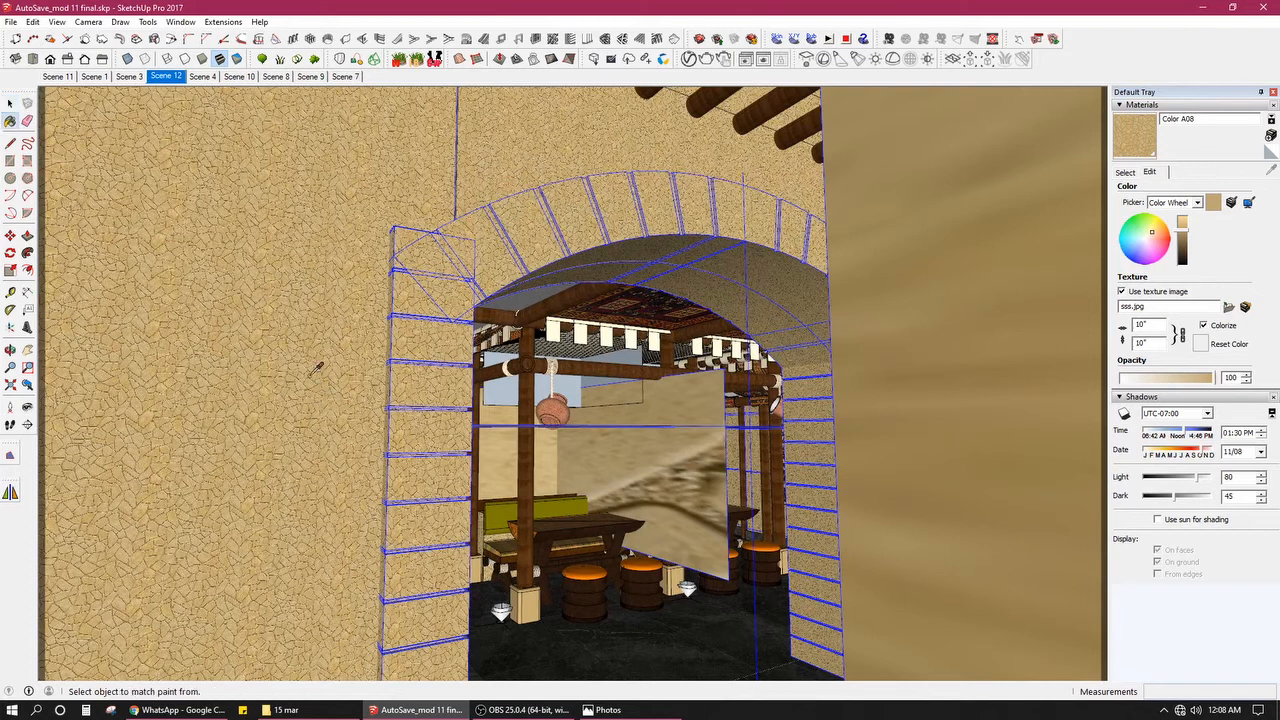
click(1148, 325)
text(10')
key(Return)
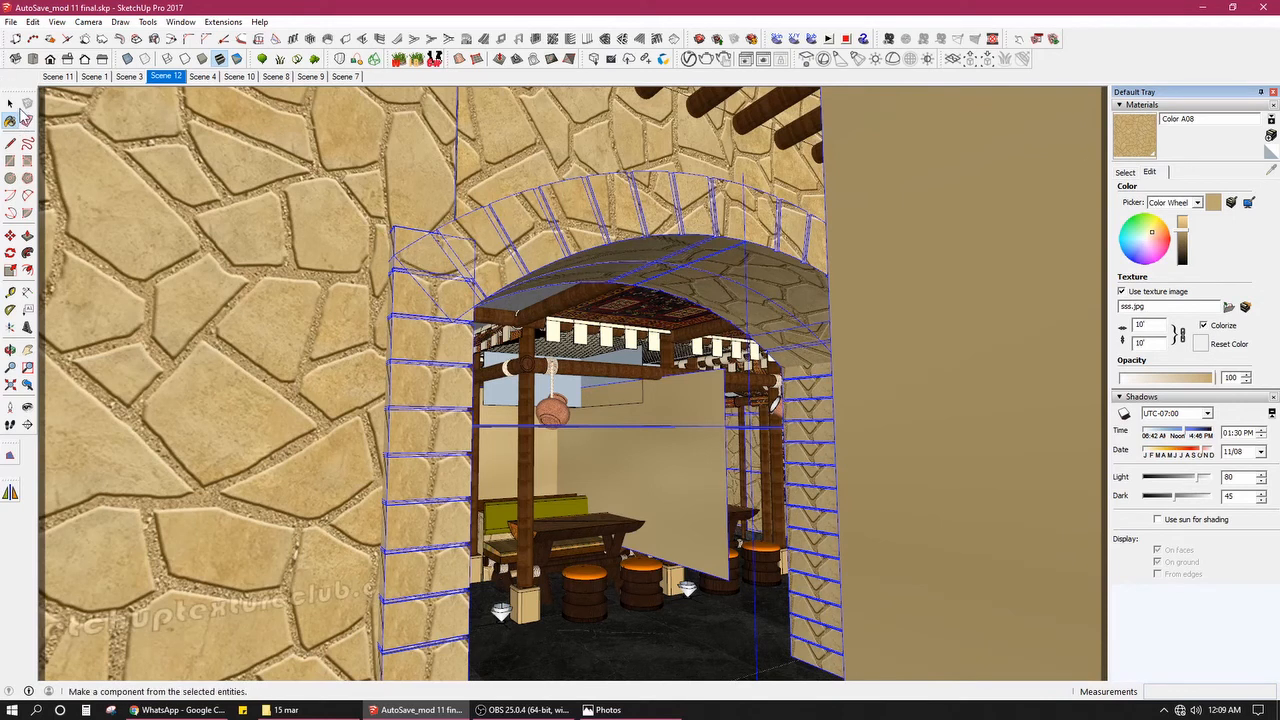
Step: Return to Scene 12, check the reflection settings of Color A08, and run a V-Ray test render of the scene
click(10, 103)
click(167, 77)
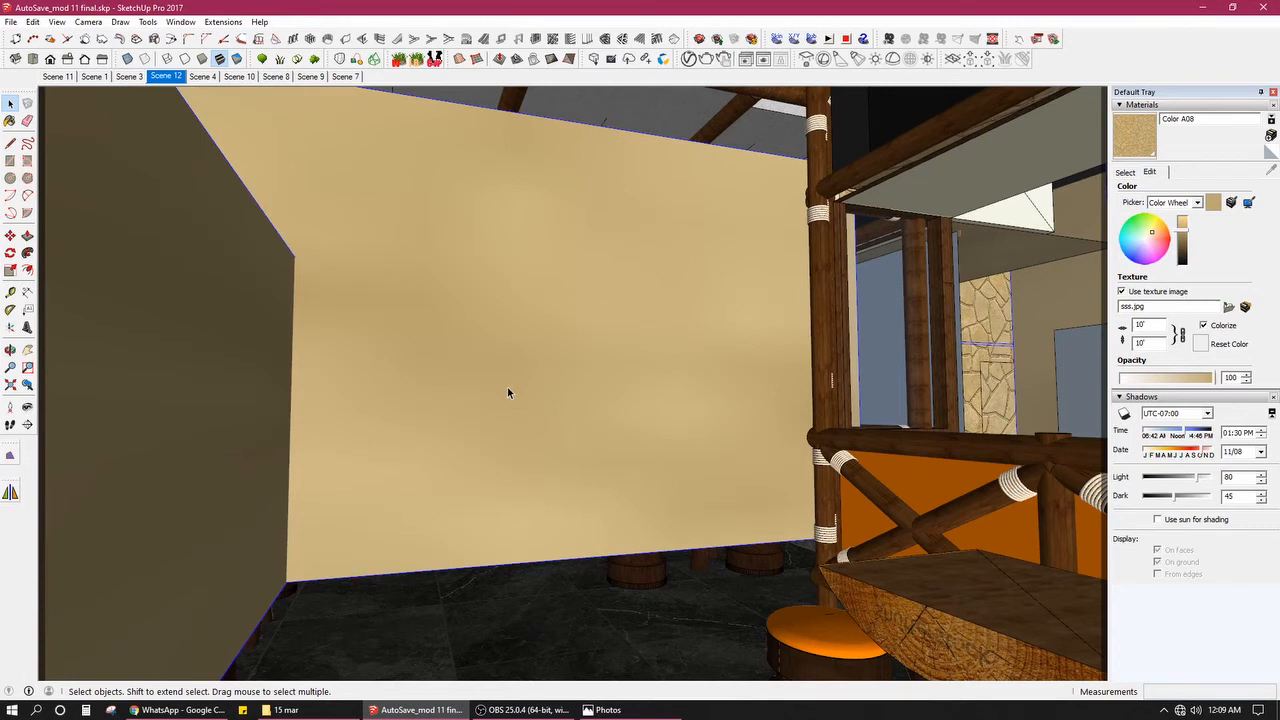
click(689, 58)
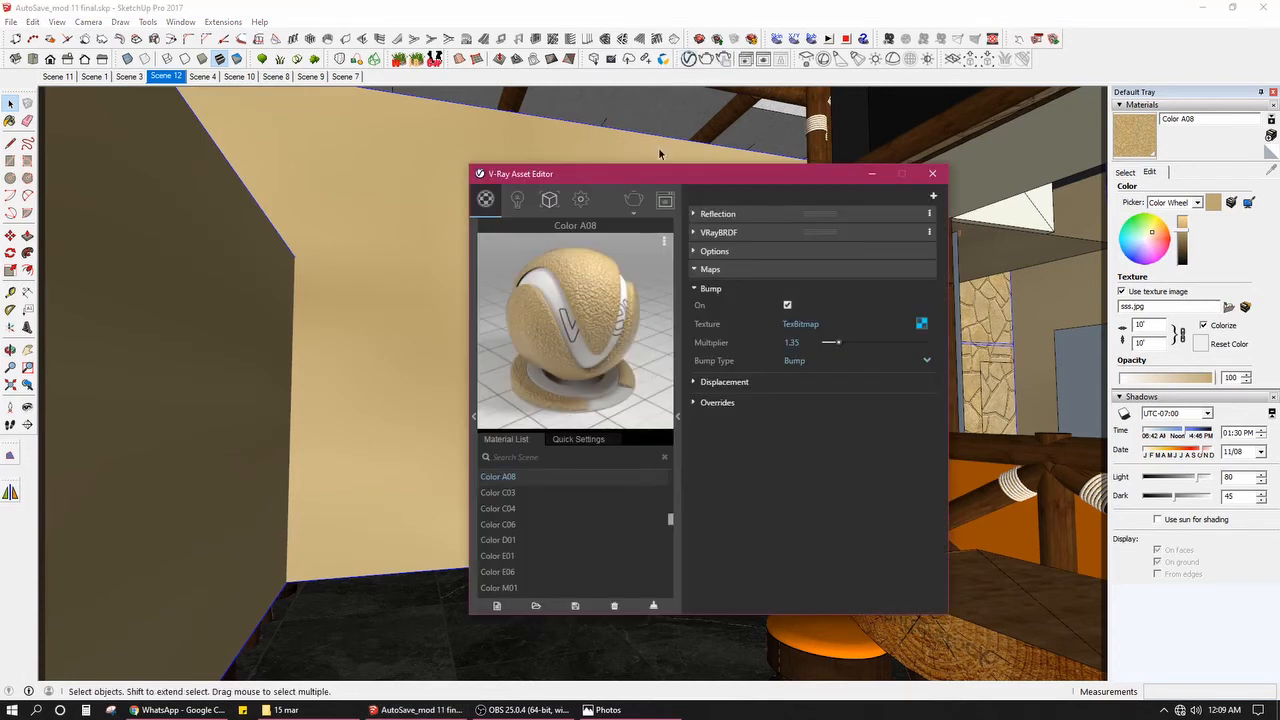
click(776, 268)
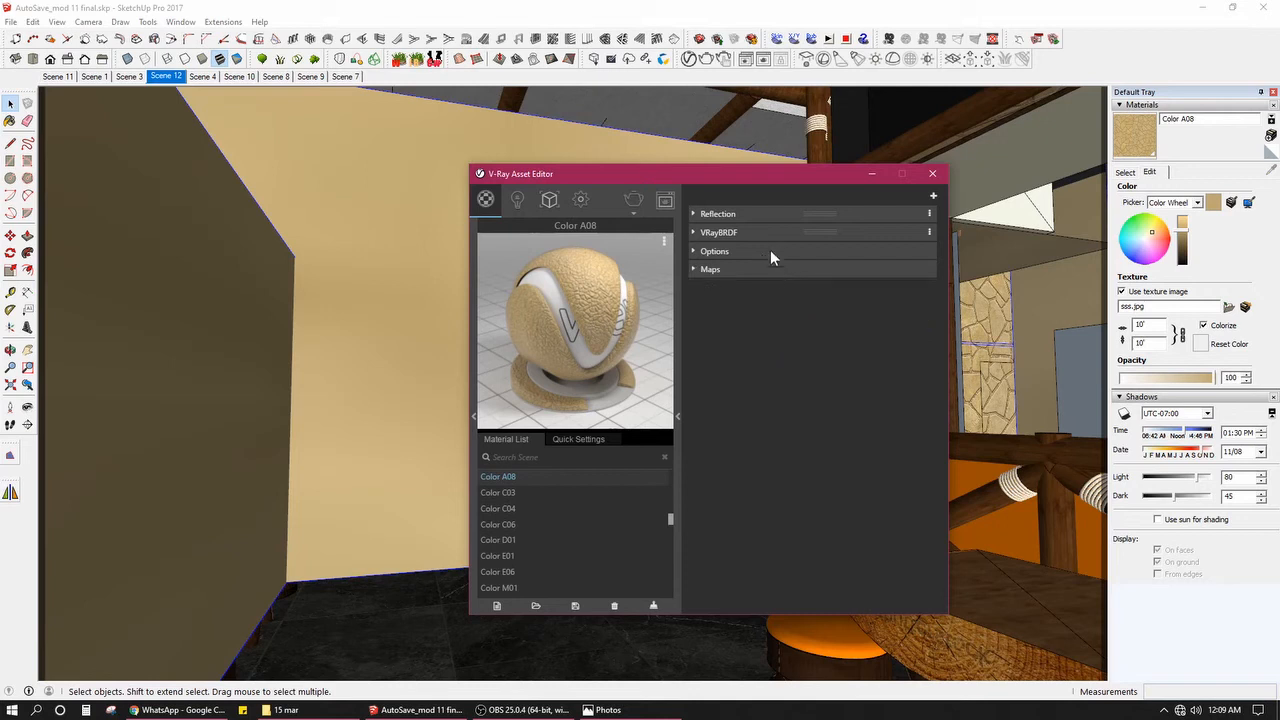
click(776, 216)
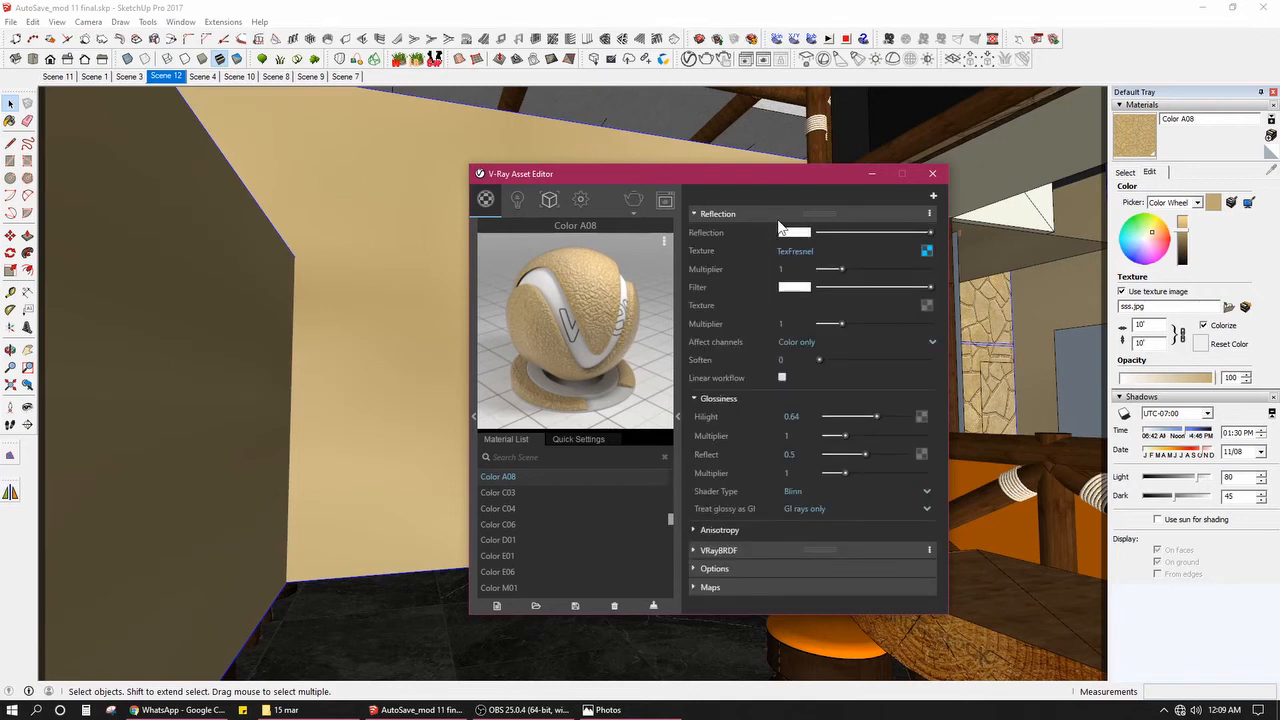
click(779, 216)
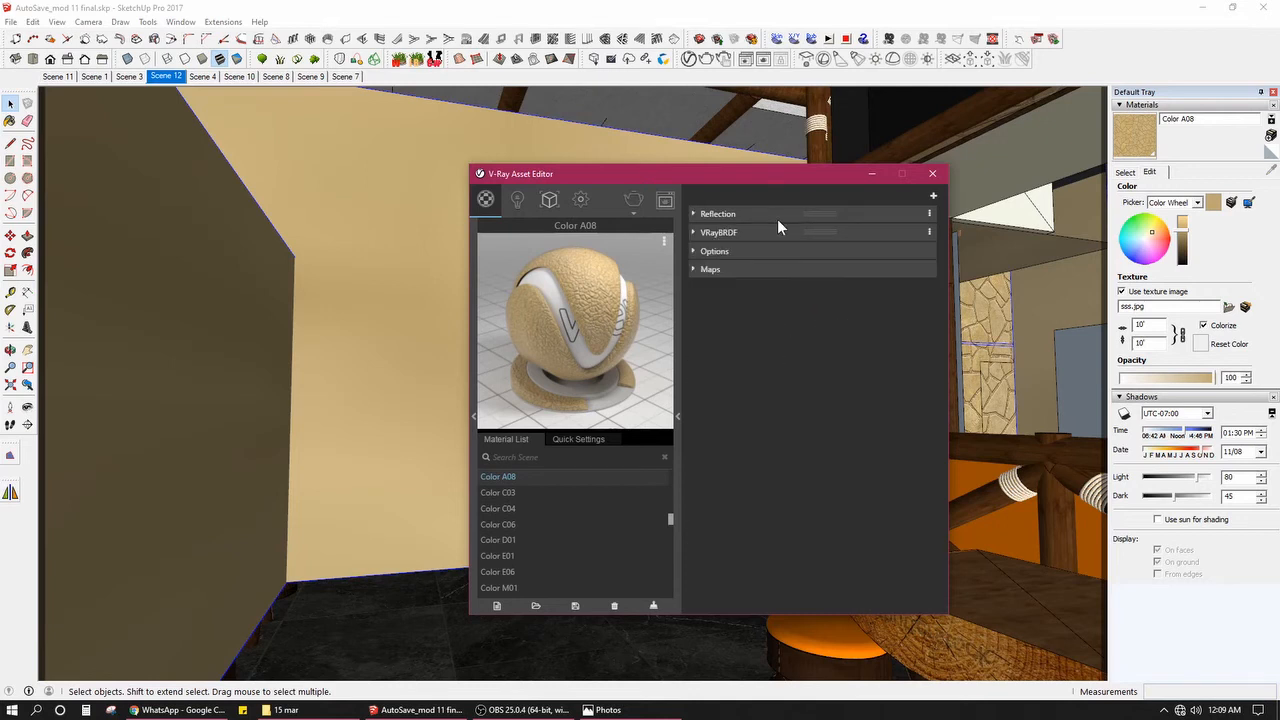
click(634, 201)
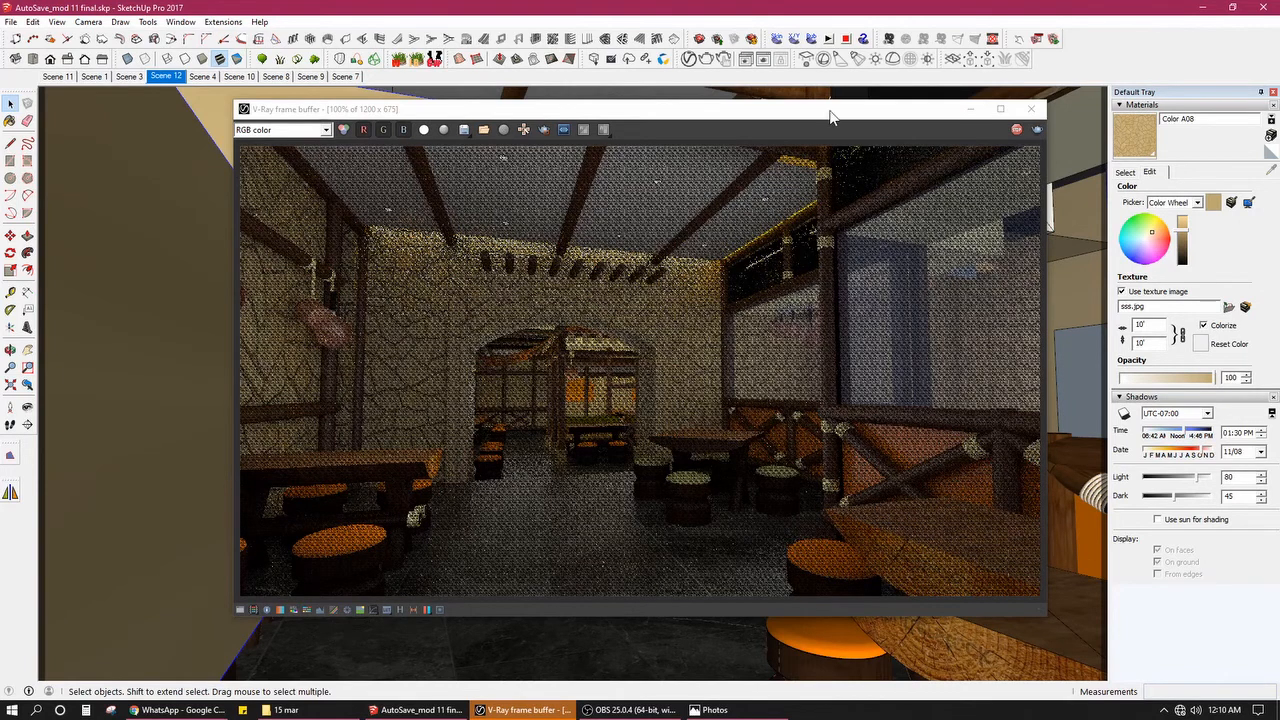
drag(830, 117, 658, 107)
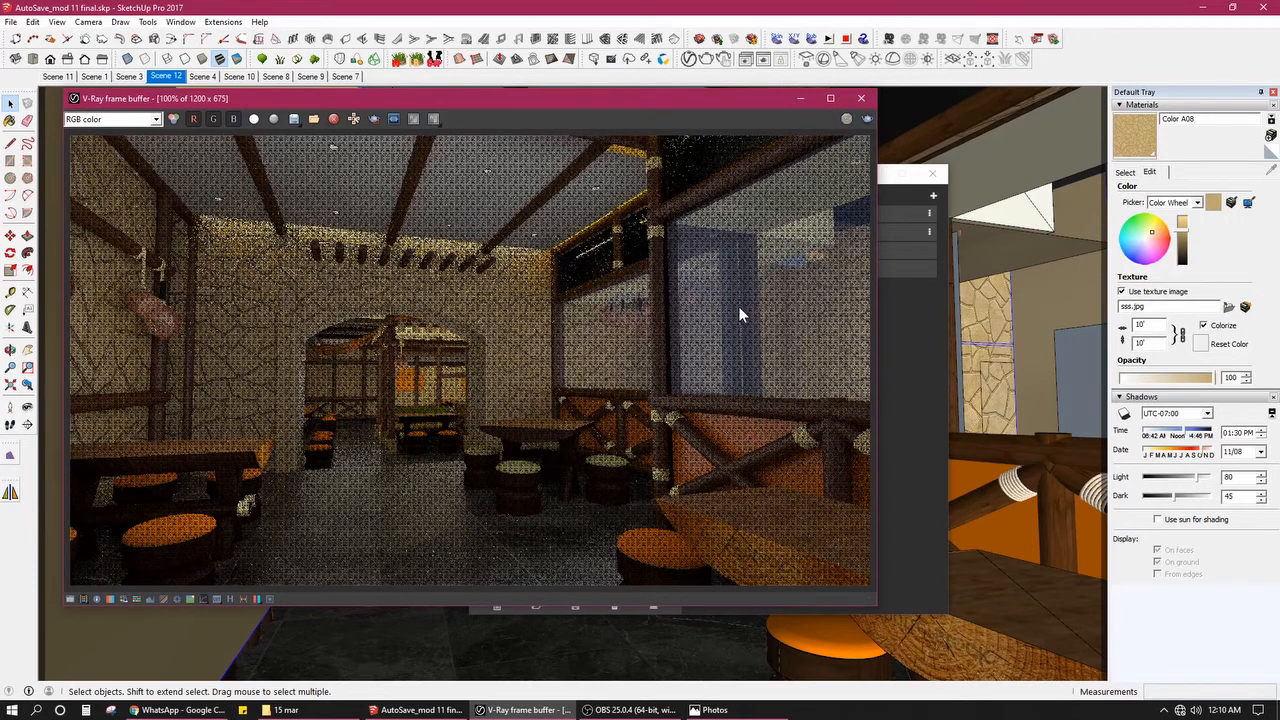
click(859, 100)
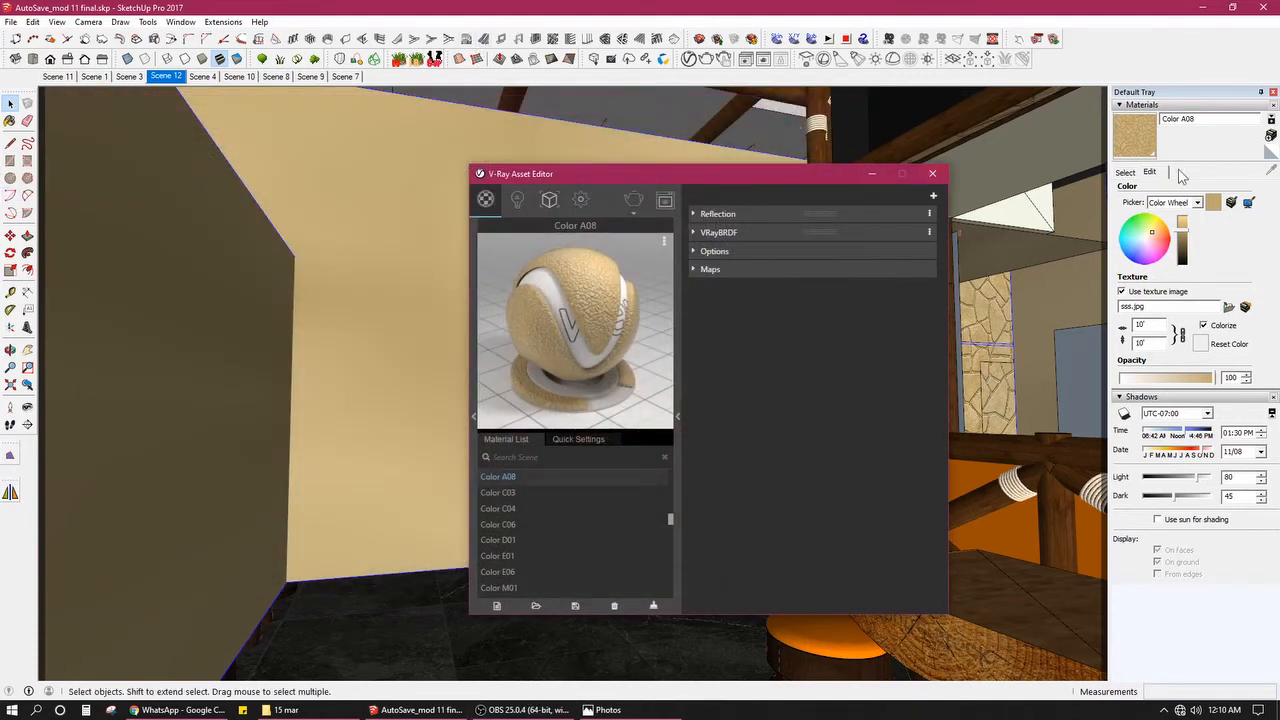
Step: Sample the [Translucent Glass Blue]1 material from the glass panel and collapse its reflection and refraction settings
click(1070, 265)
key(b)
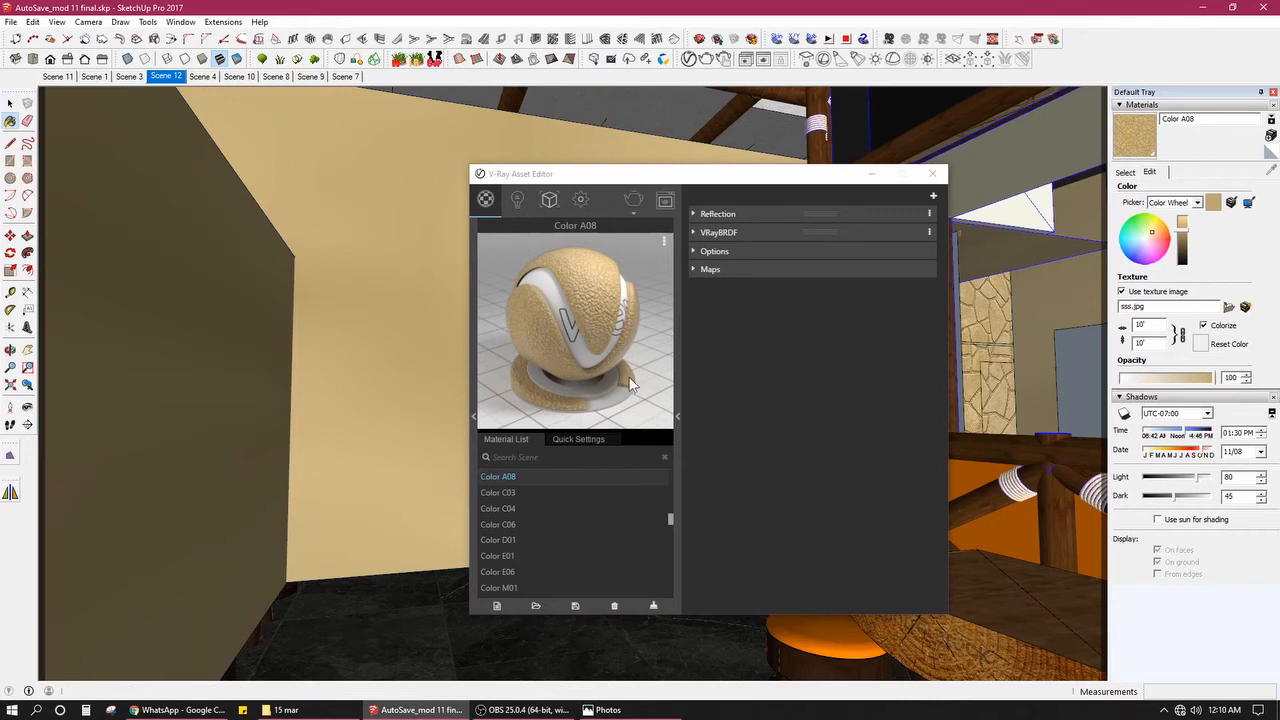
alt+click(1034, 297)
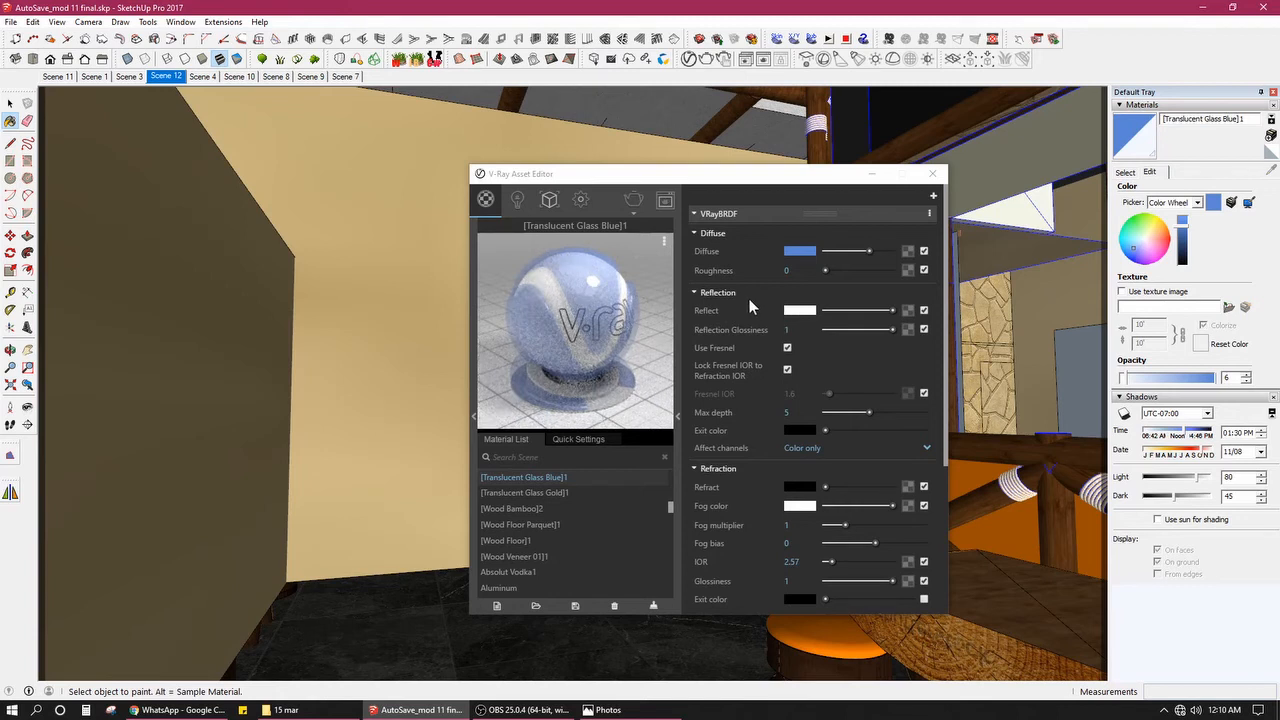
click(756, 293)
click(740, 312)
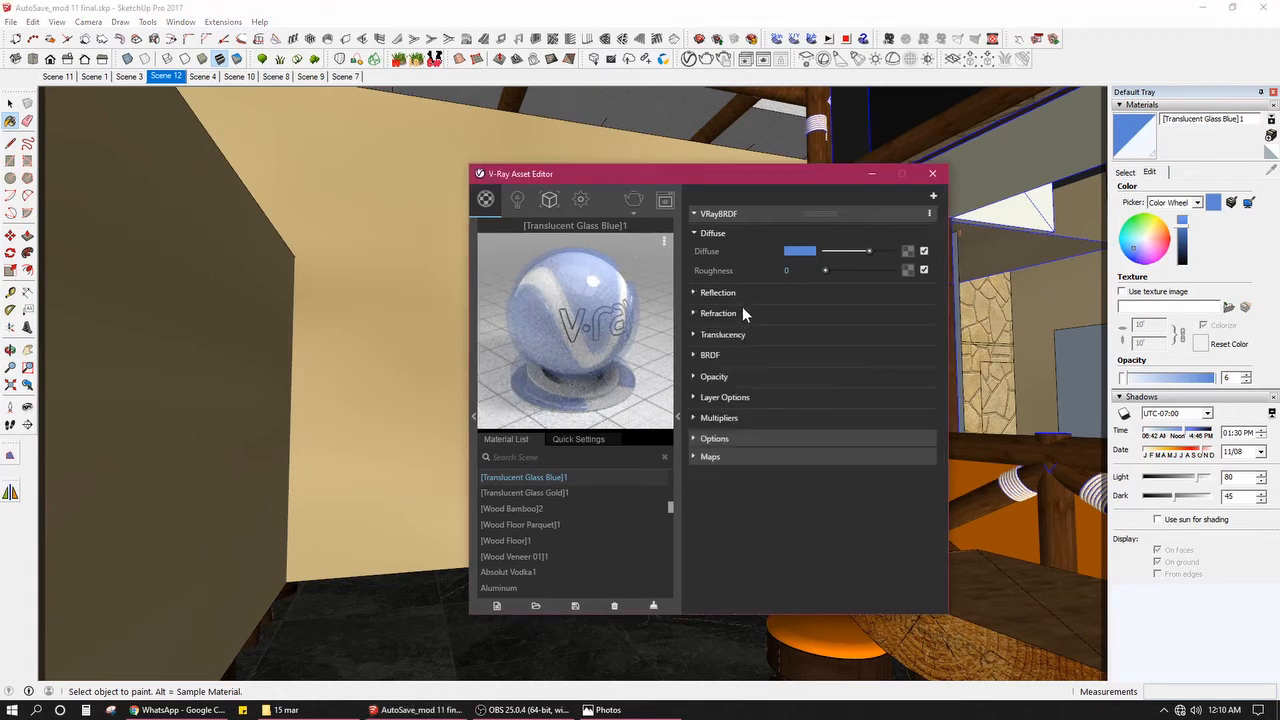
Step: Add a Reflection layer to the [Translucent Glass Blue]1 material and expand its settings
click(757, 234)
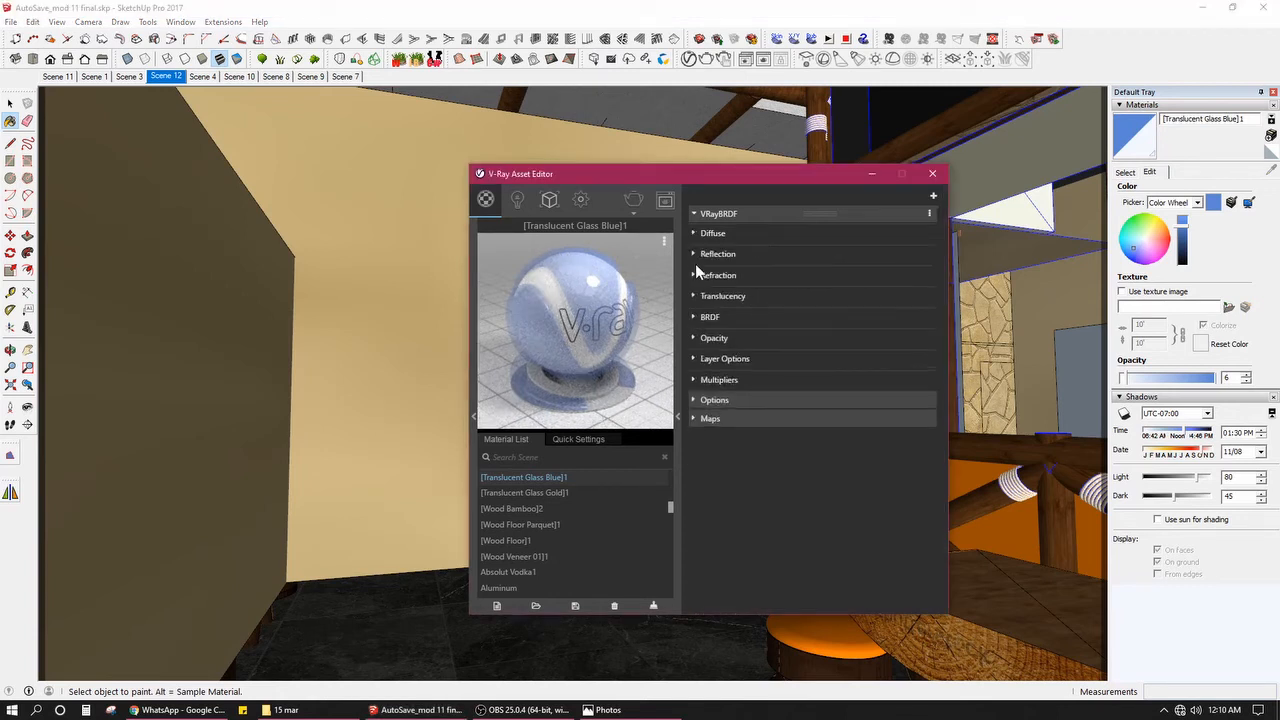
click(774, 211)
click(931, 198)
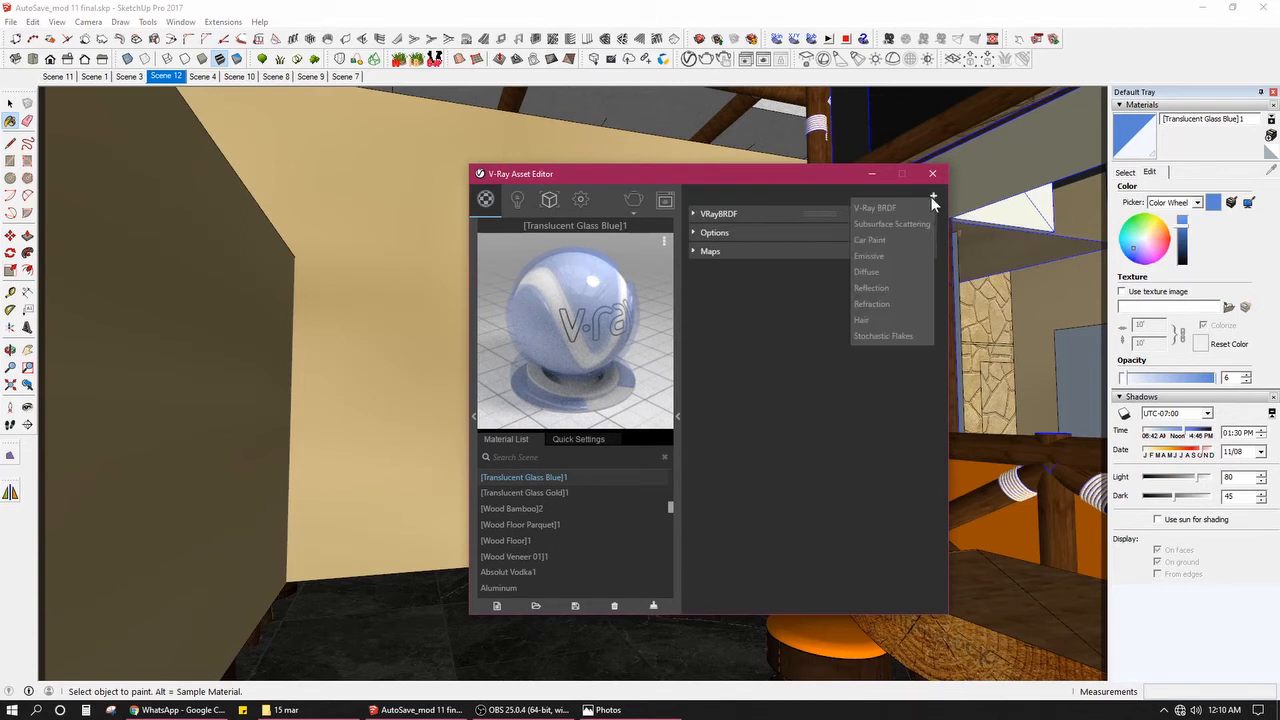
click(898, 287)
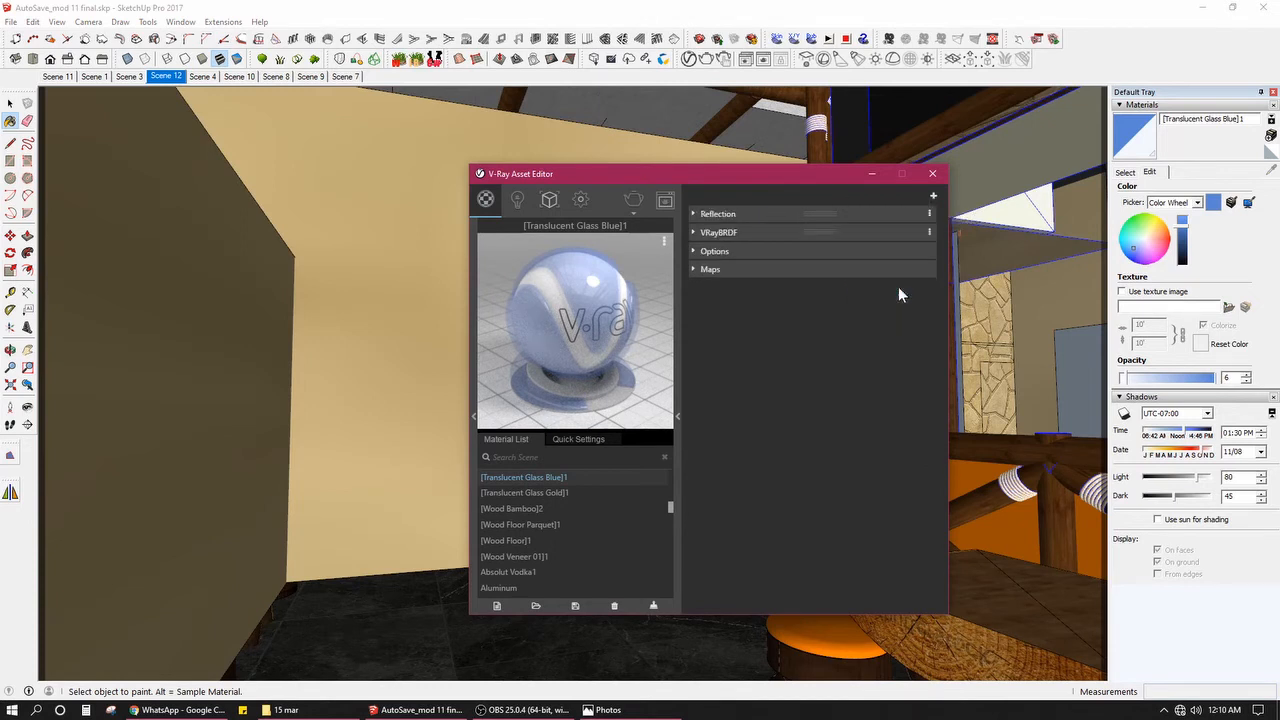
click(780, 215)
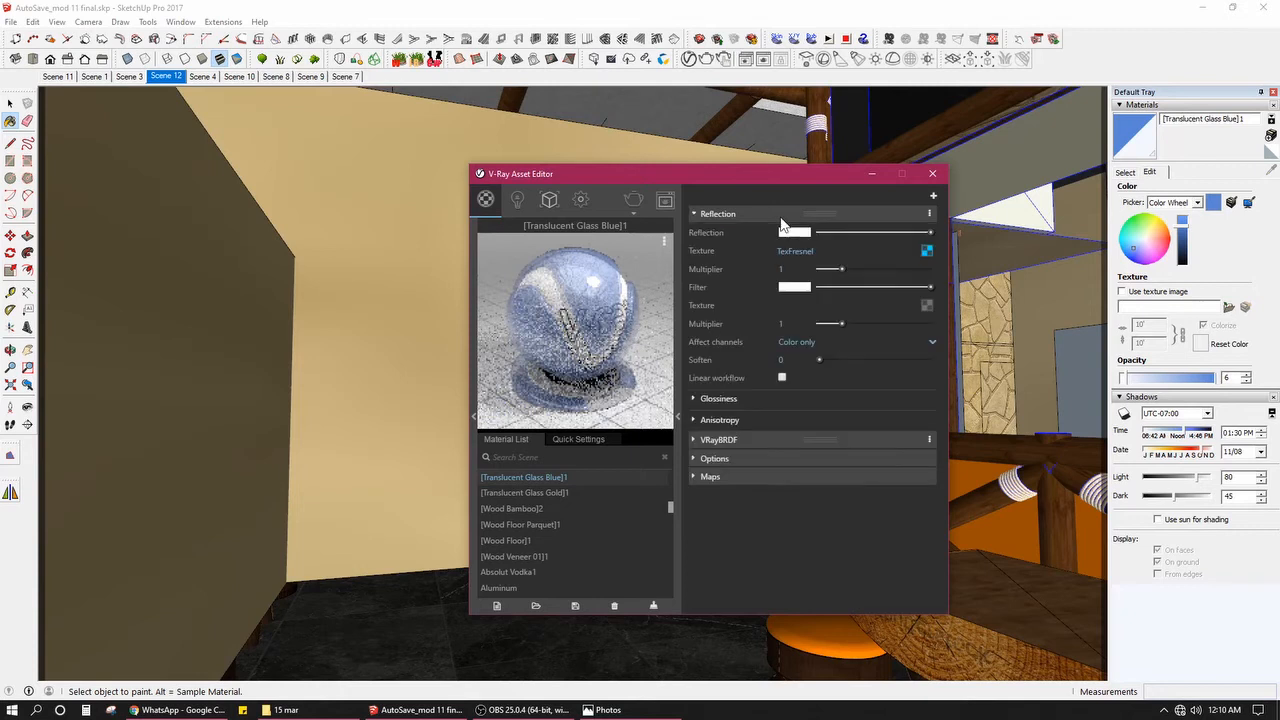
Step: Set the Reflection layer's glossiness multipliers to 1.48 for Hilight and 1.61 for Reflect
click(757, 399)
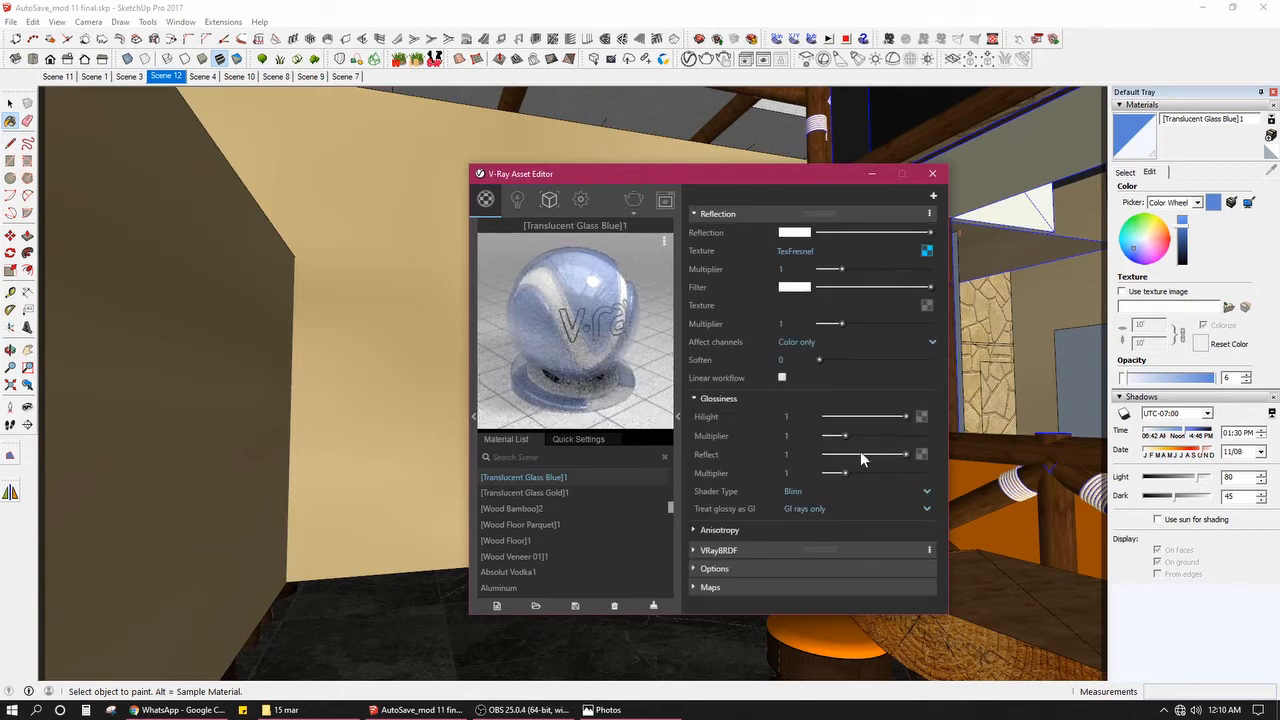
click(782, 378)
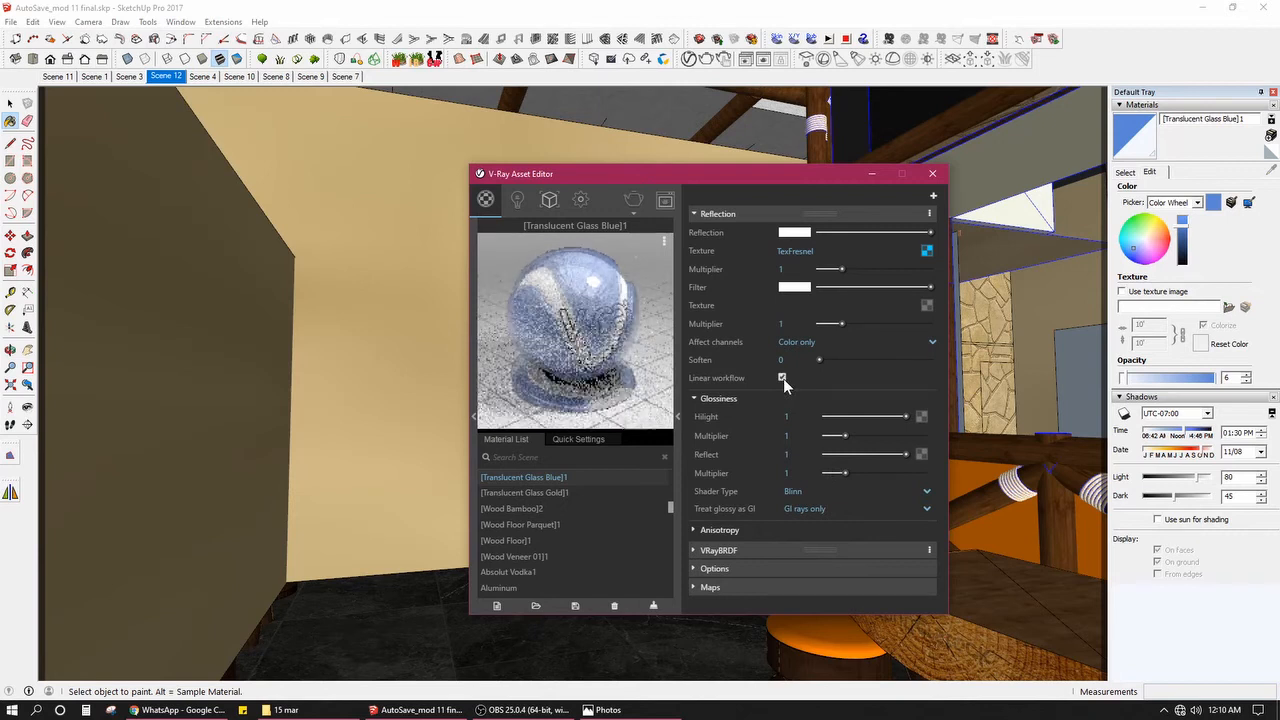
click(854, 436)
click(857, 473)
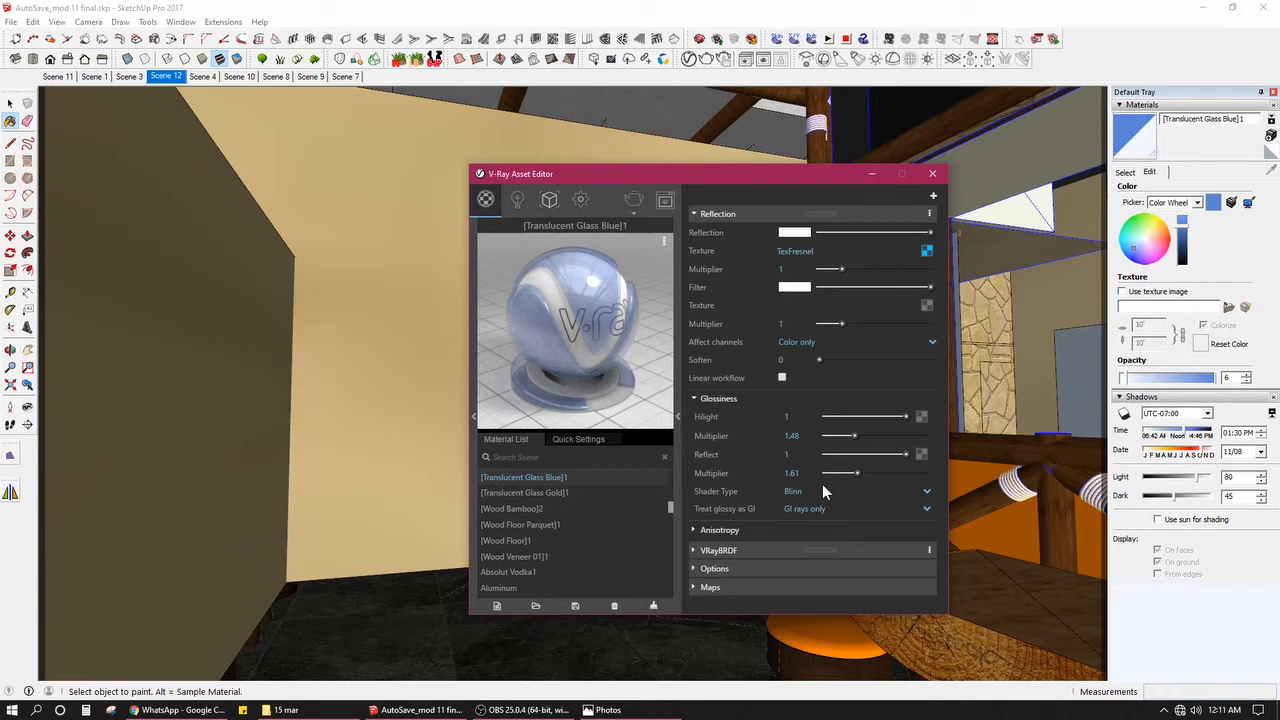
click(796, 454)
Step: Check the Reflection layer's anisotropy settings and set its reflection texture multiplier to 2
click(757, 529)
scroll(781, 456, down, 2)
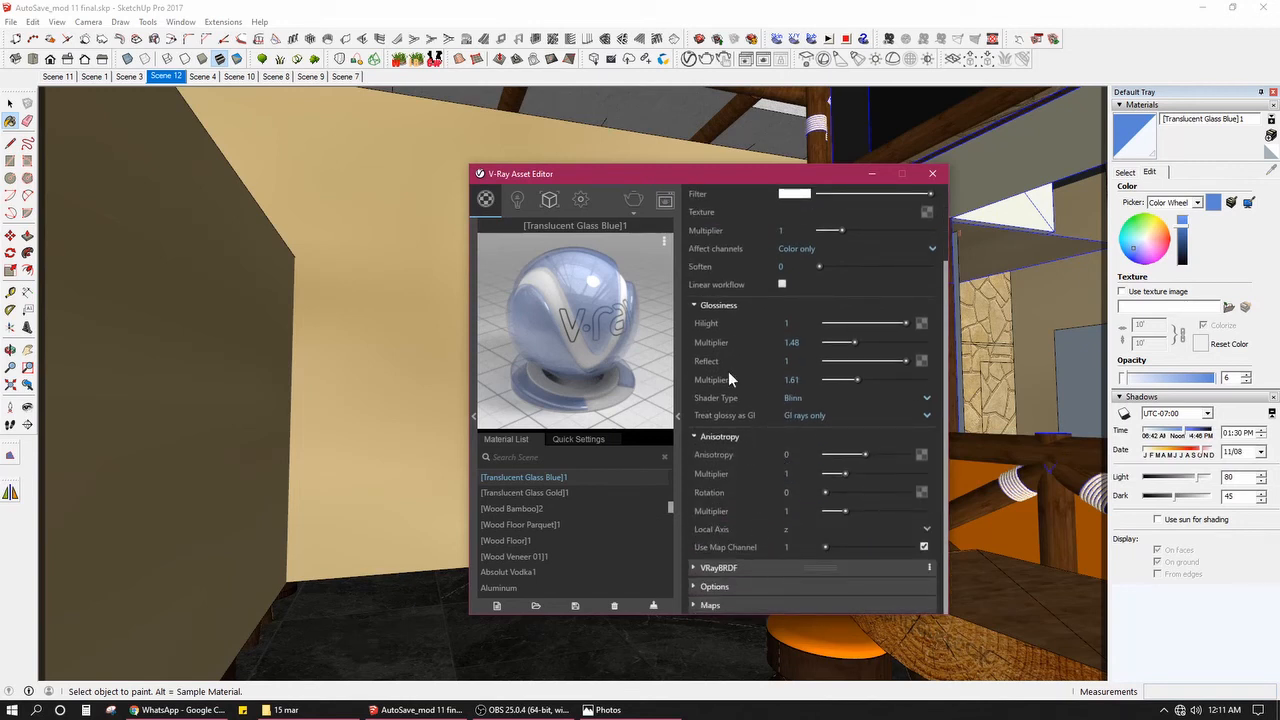
scroll(740, 340, up, 2)
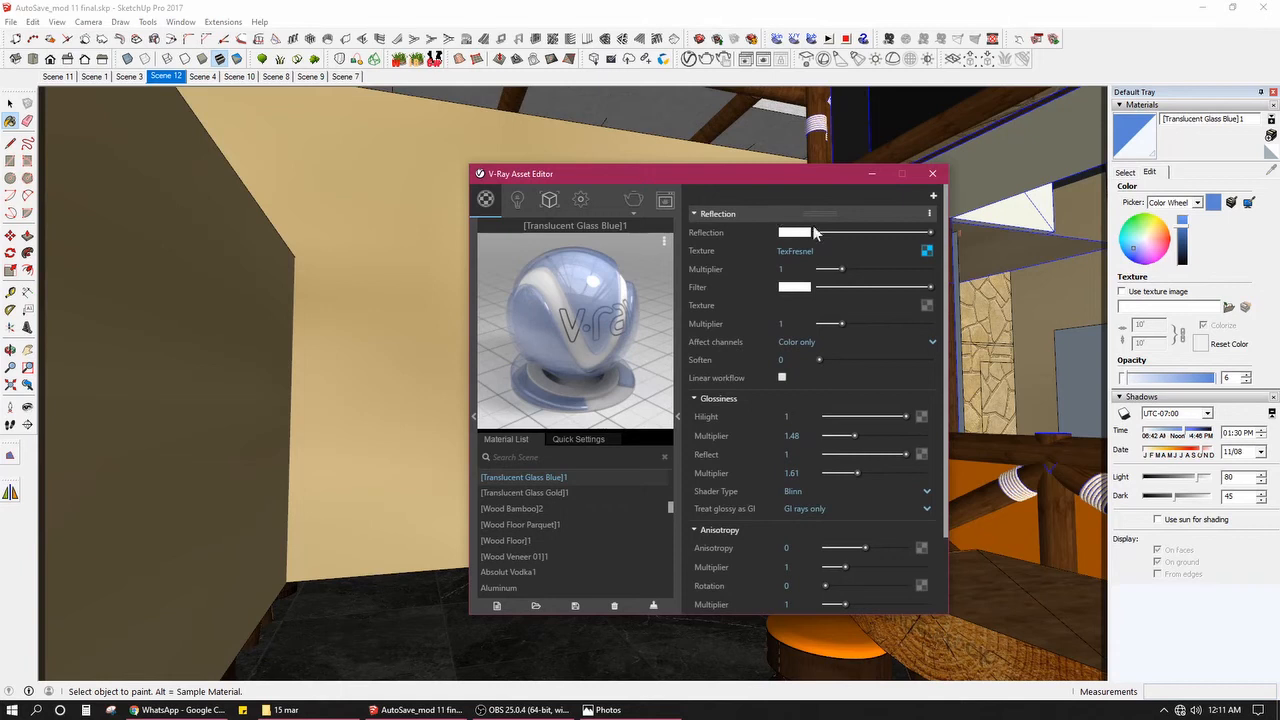
drag(841, 269, 864, 269)
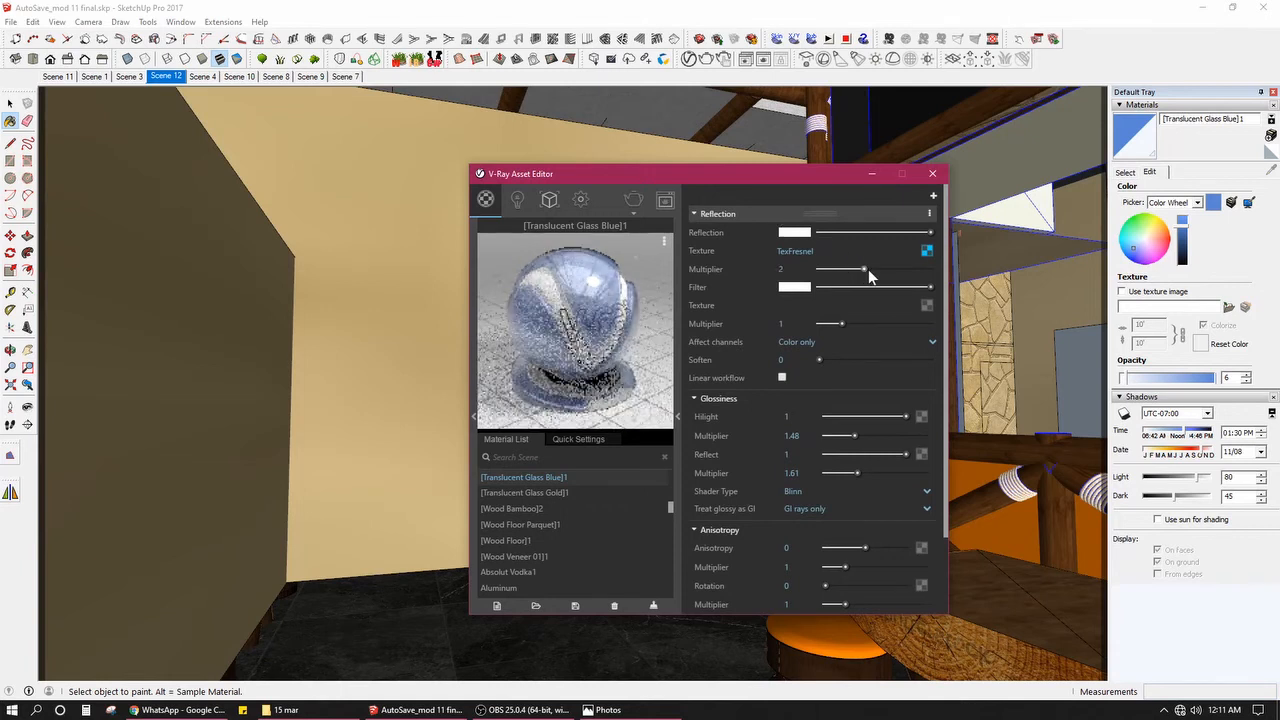
Step: Change the Reflection layer's reflection color to black
click(794, 233)
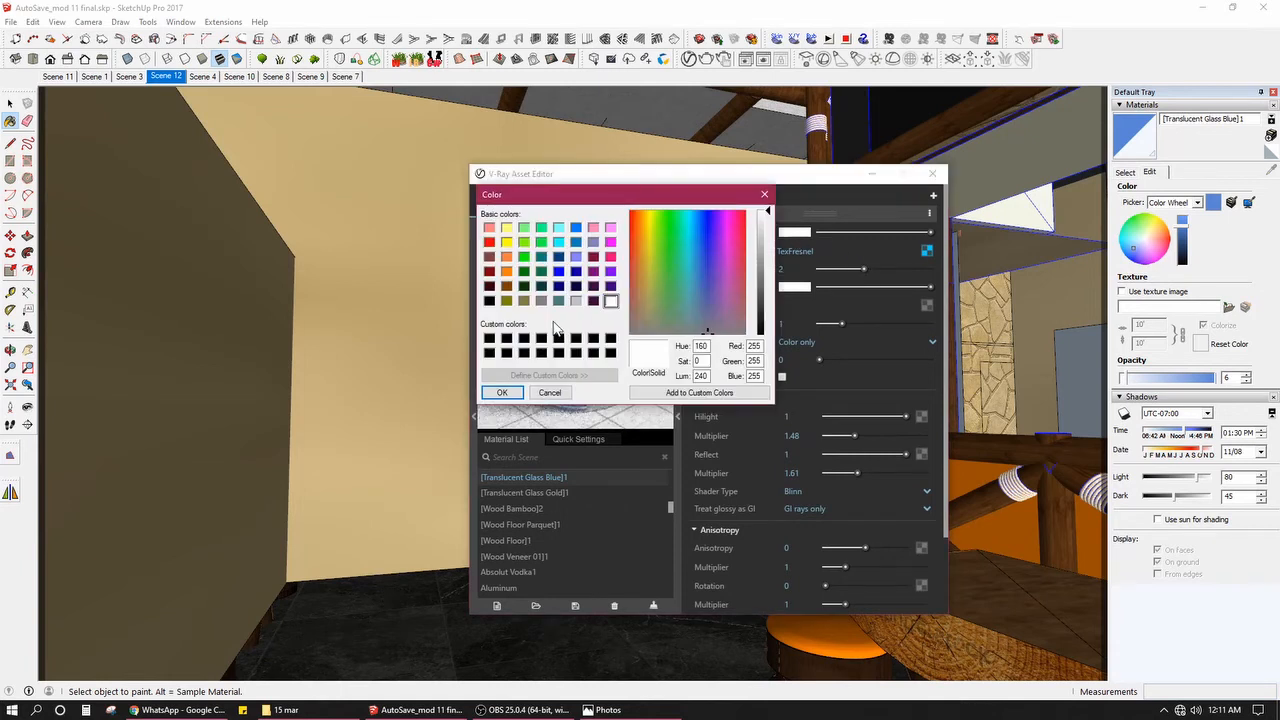
click(760, 332)
drag(685, 197, 958, 242)
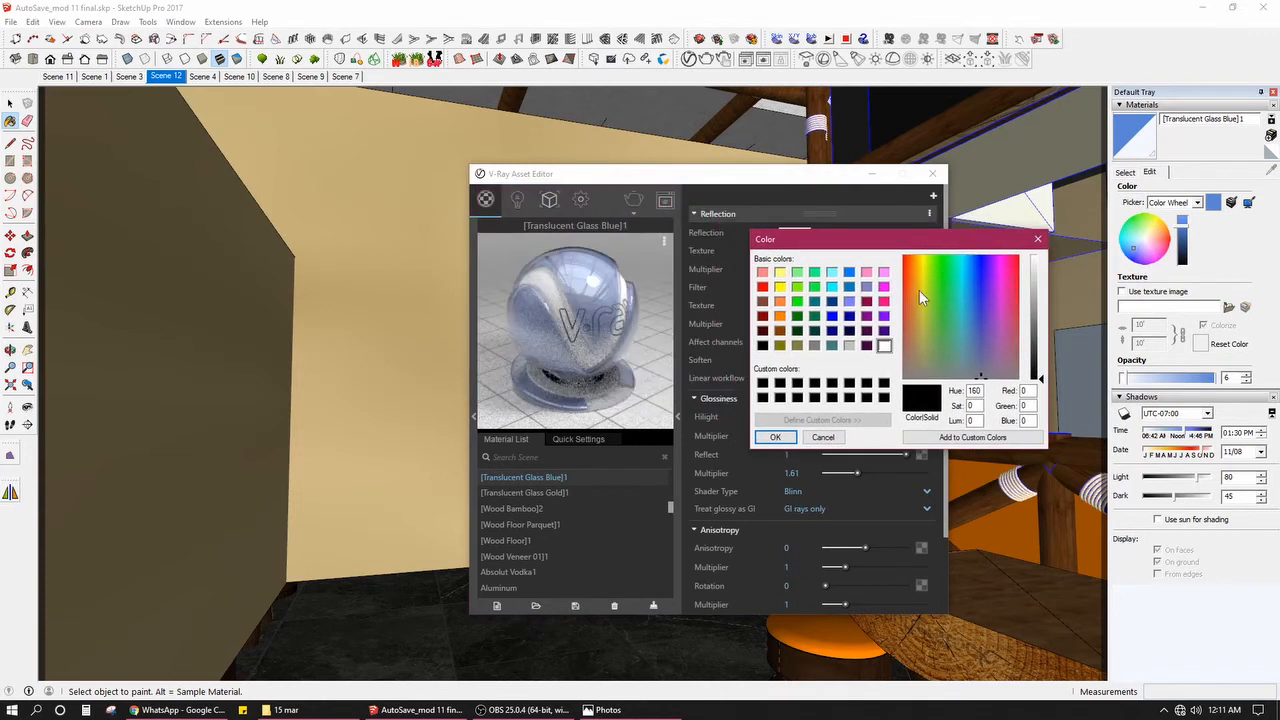
click(775, 438)
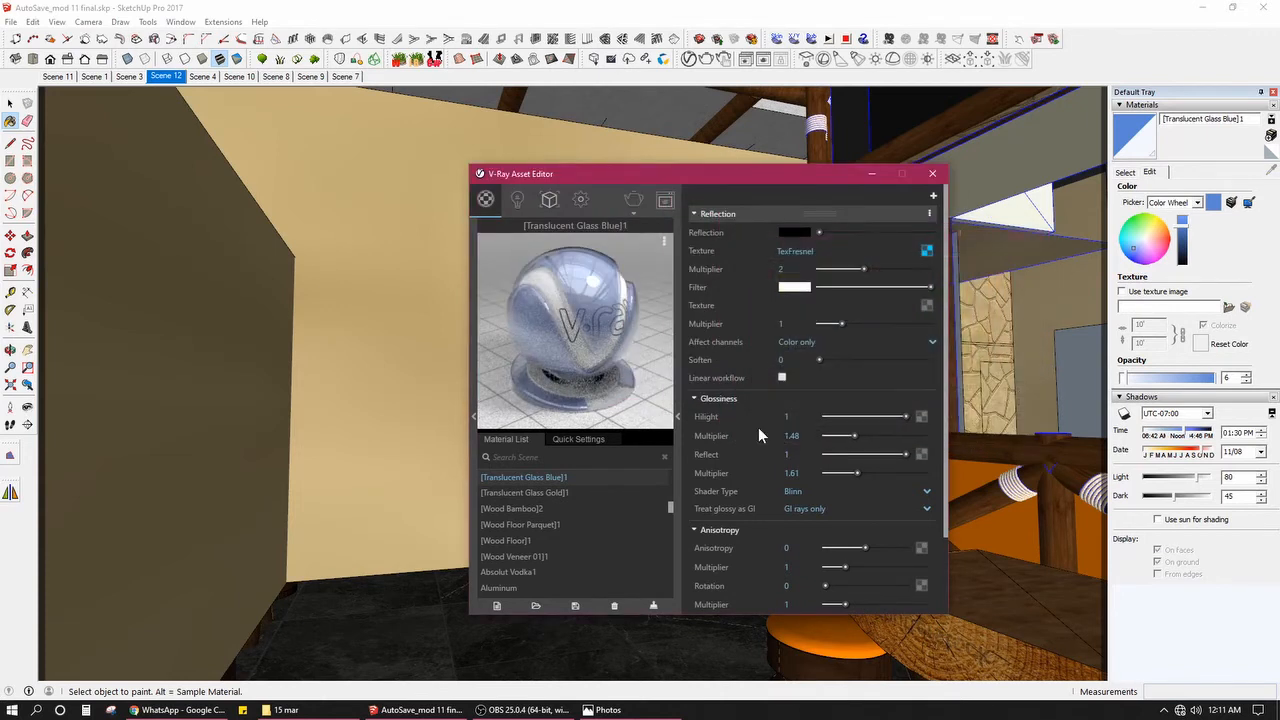
Step: Change the Reflection layer's filter color to black
click(797, 288)
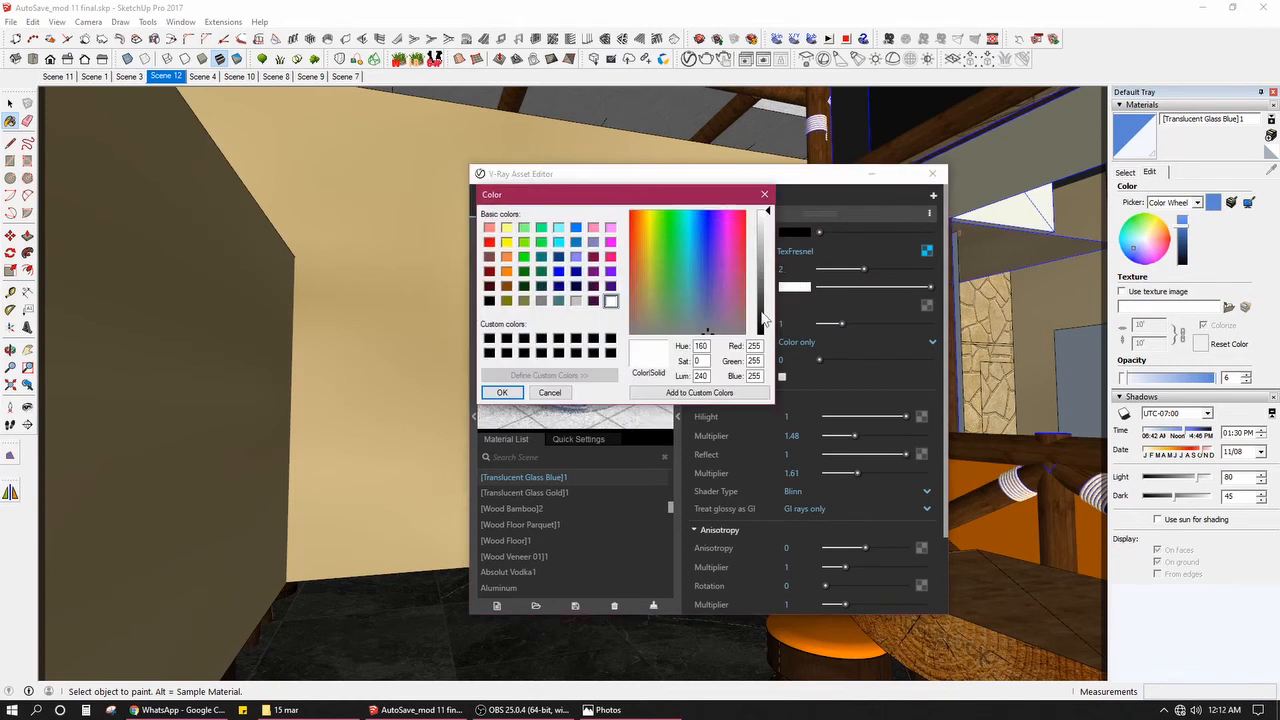
drag(768, 322, 770, 345)
click(500, 394)
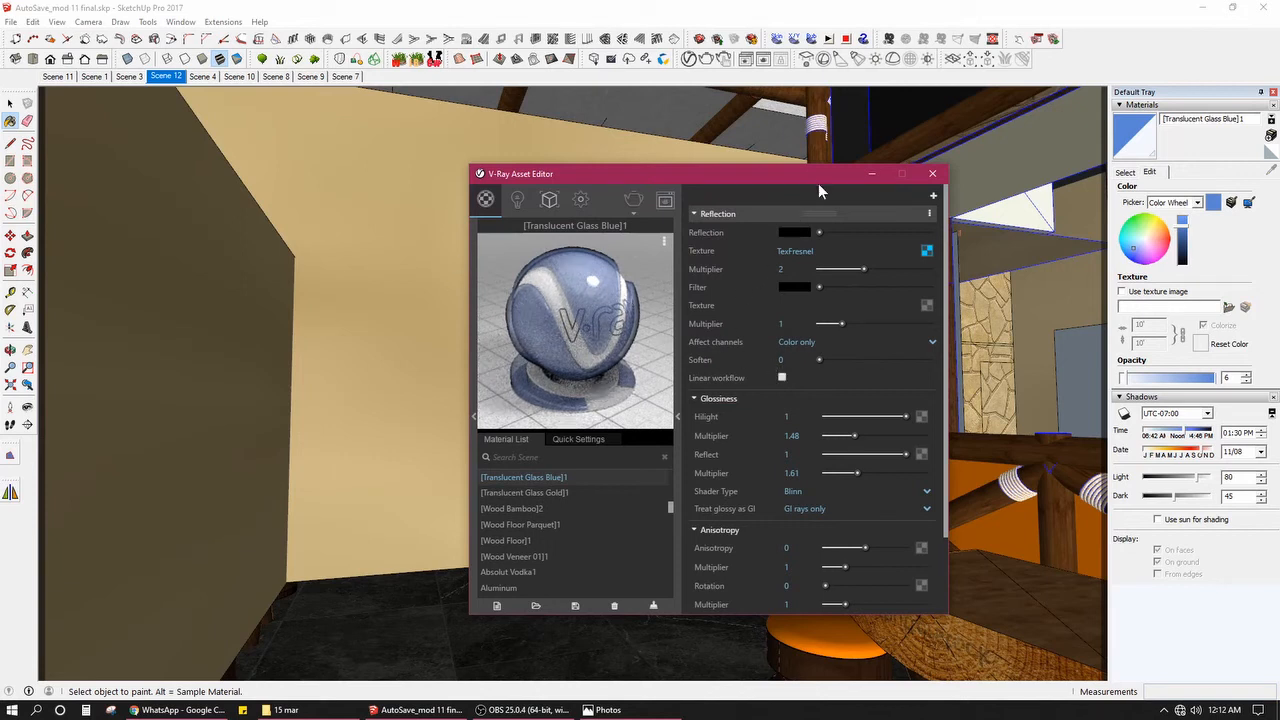
Step: Turn off Use Fresnel in the VRayBRDF reflection settings of the glass and expand its diffuse settings
drag(818, 183, 873, 158)
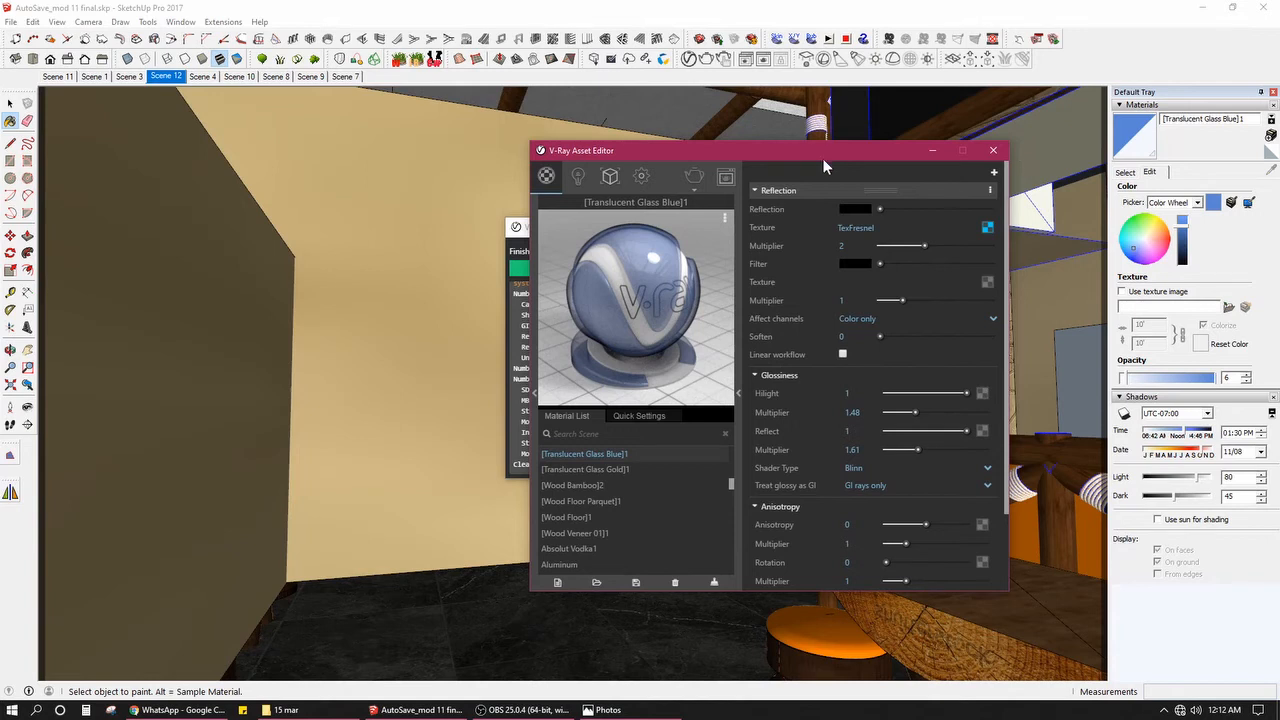
drag(788, 157, 506, 186)
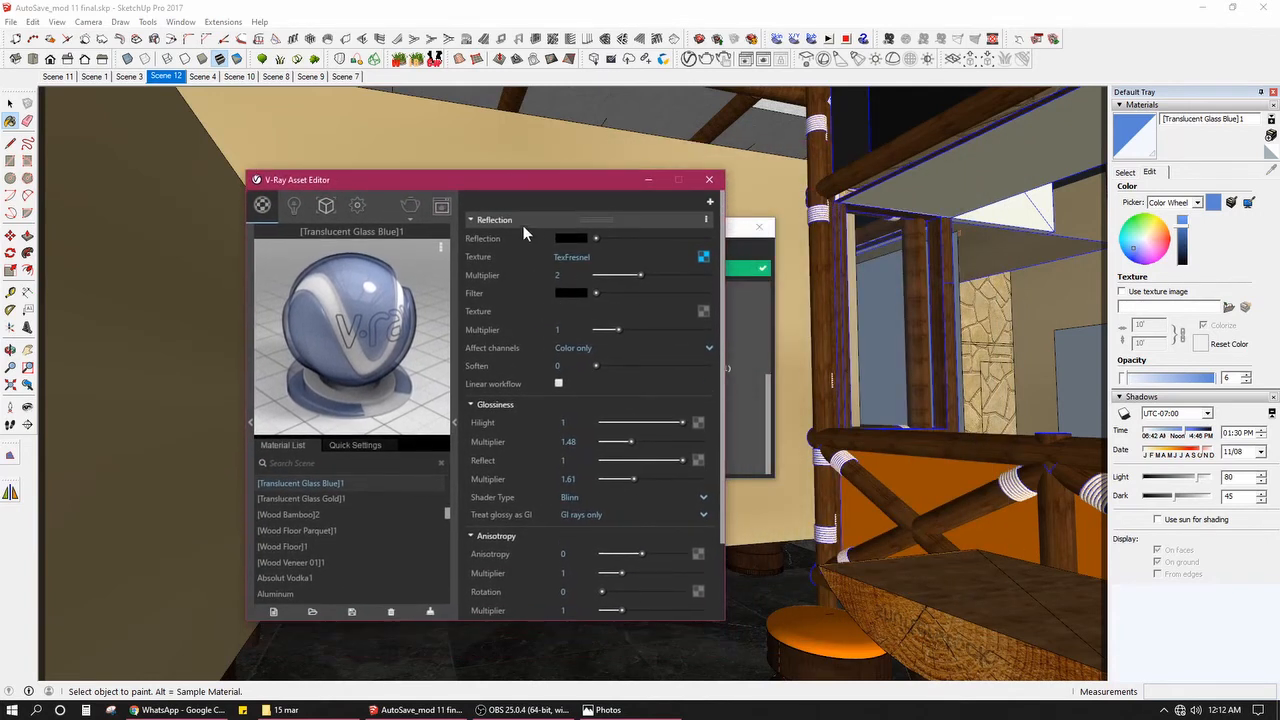
click(532, 220)
click(500, 238)
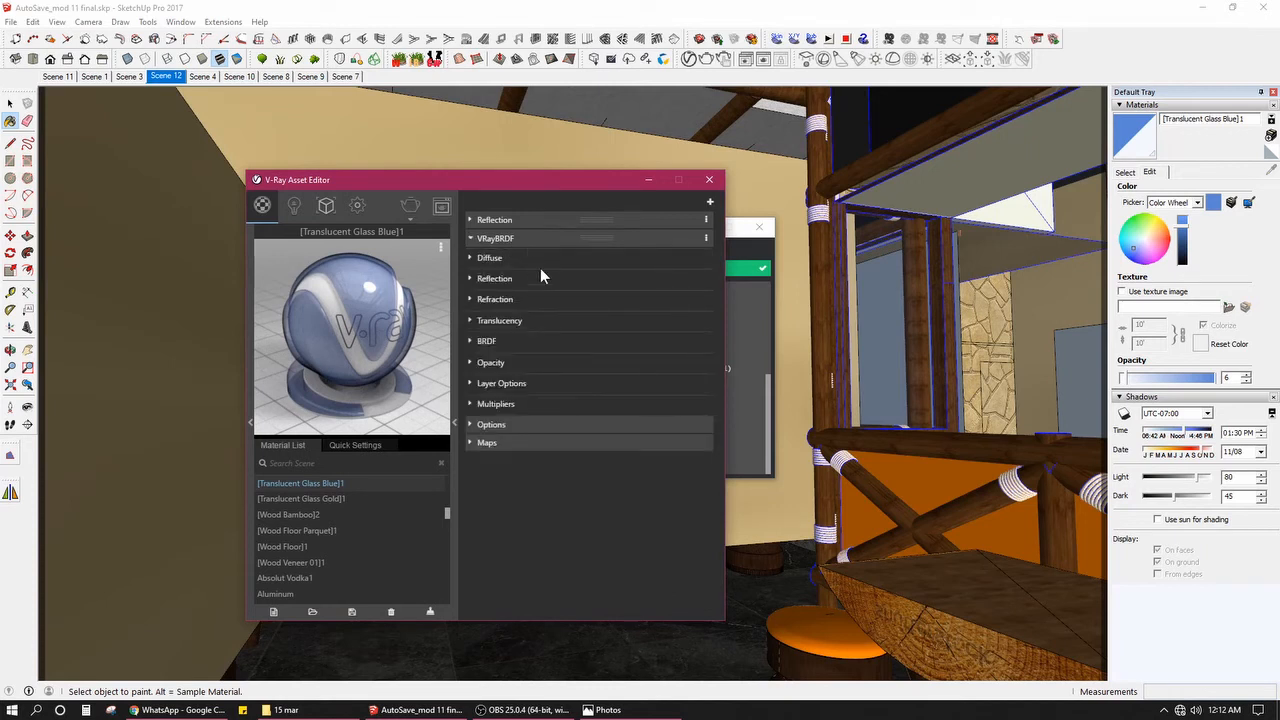
click(540, 278)
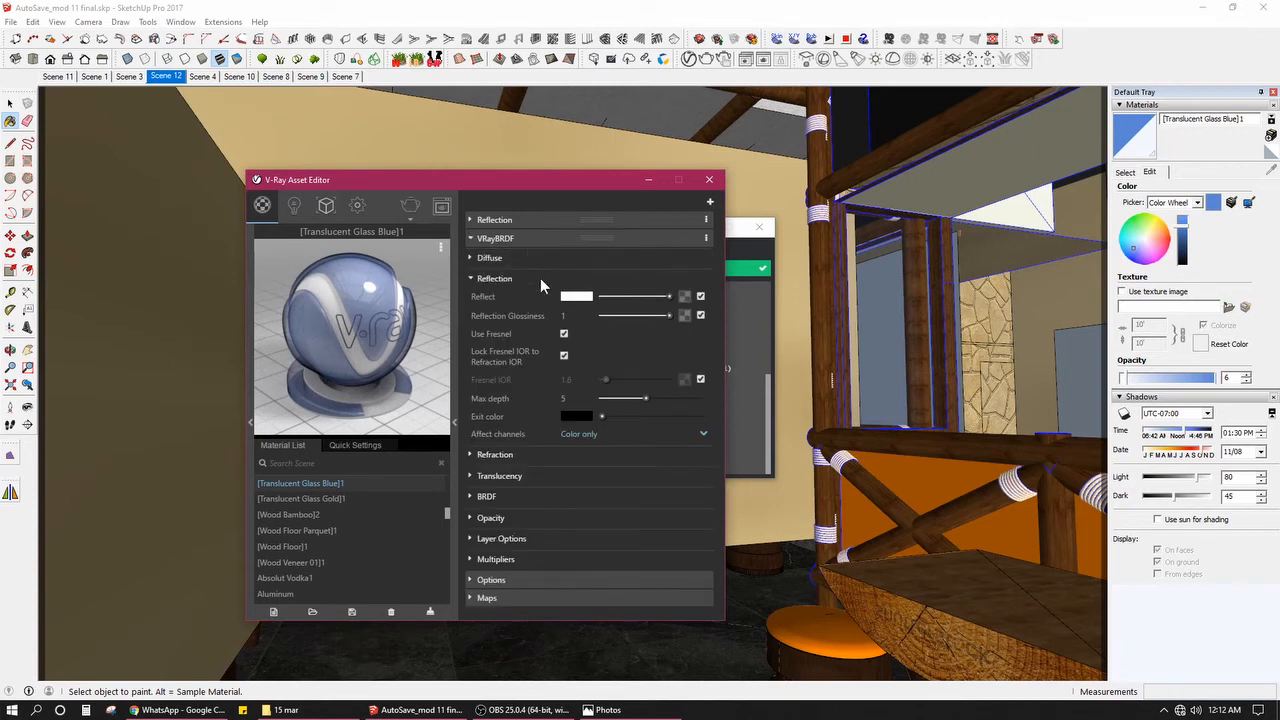
click(563, 335)
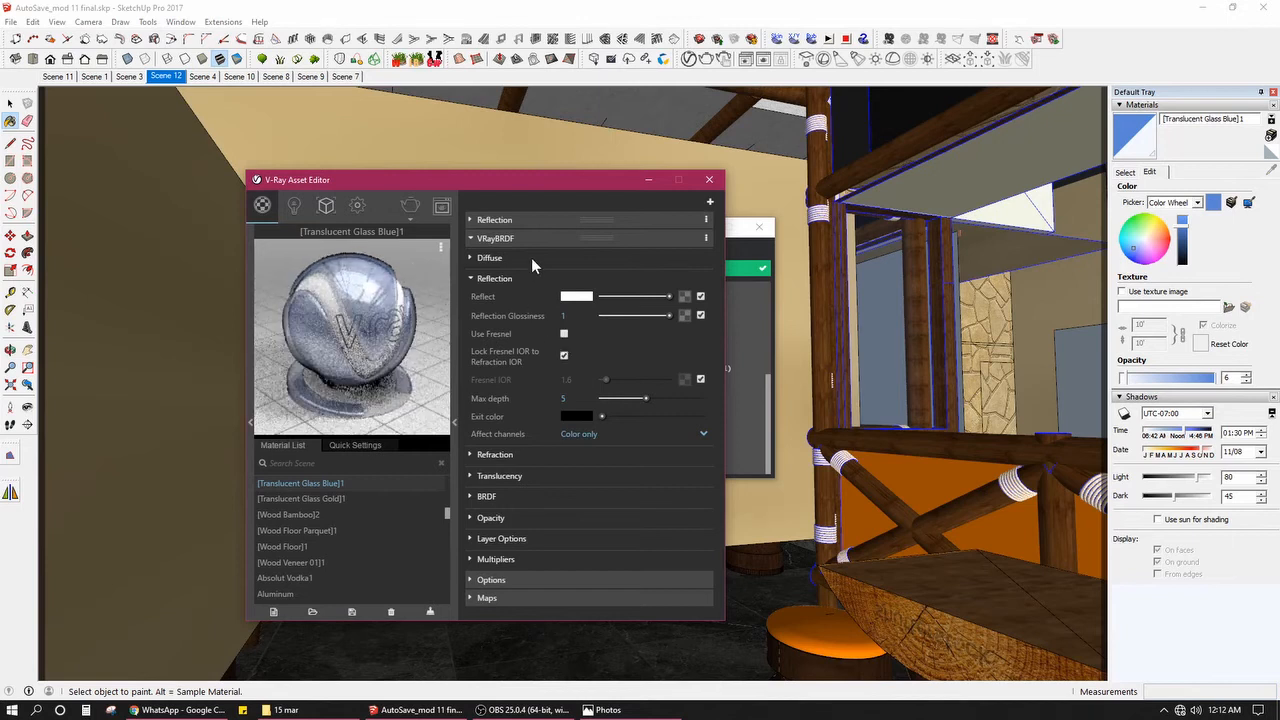
click(531, 258)
Step: Change the Reflection layer's filter color to a light gray, leaving its reflection color black
click(540, 220)
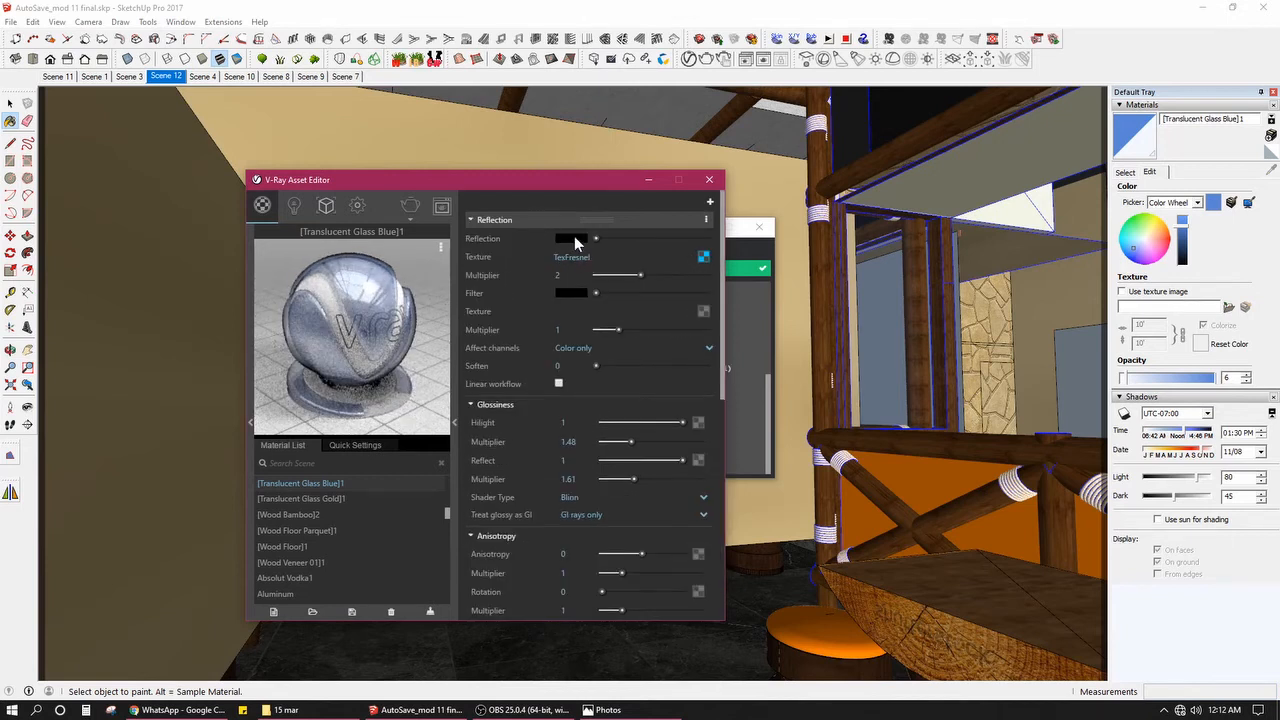
click(573, 238)
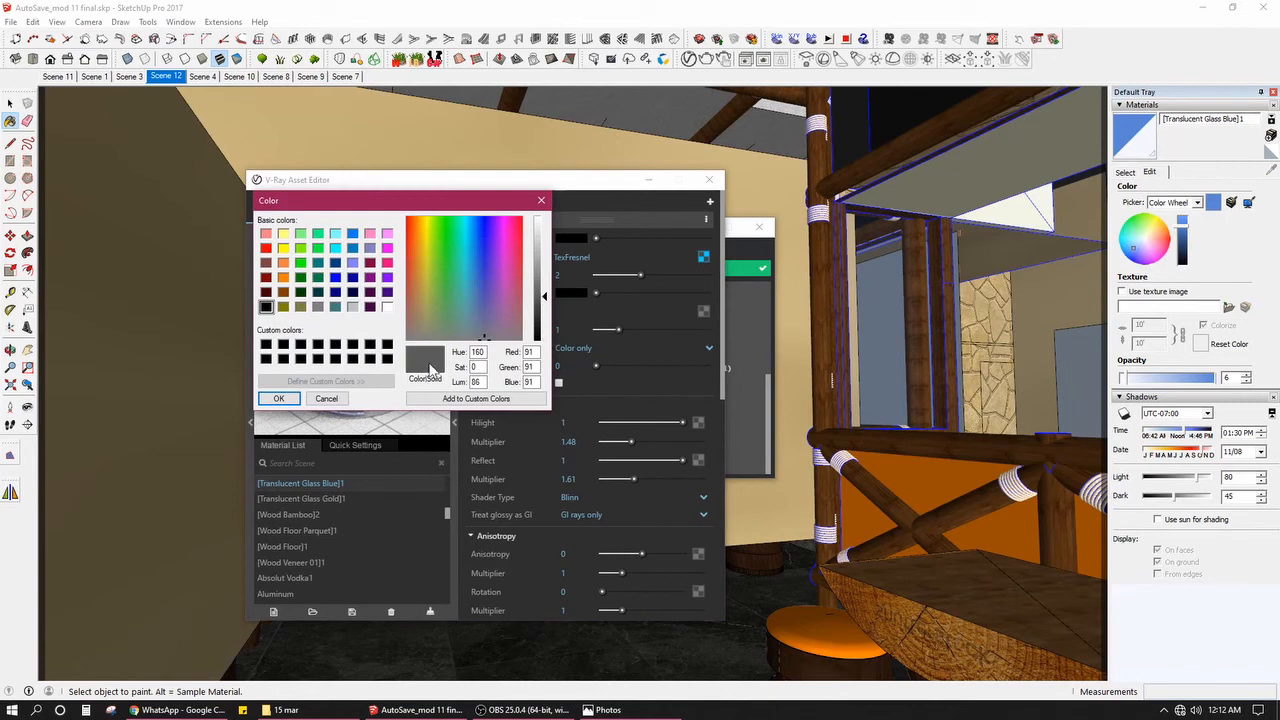
click(328, 398)
click(577, 292)
click(535, 292)
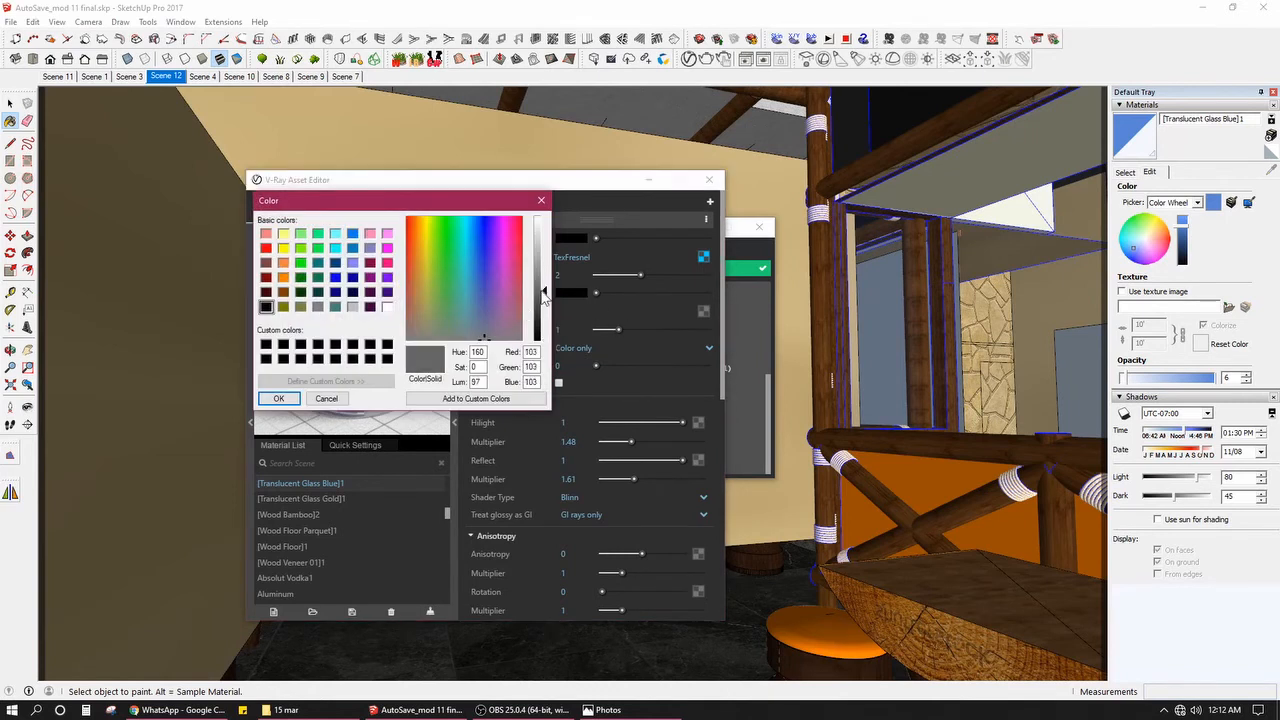
click(280, 398)
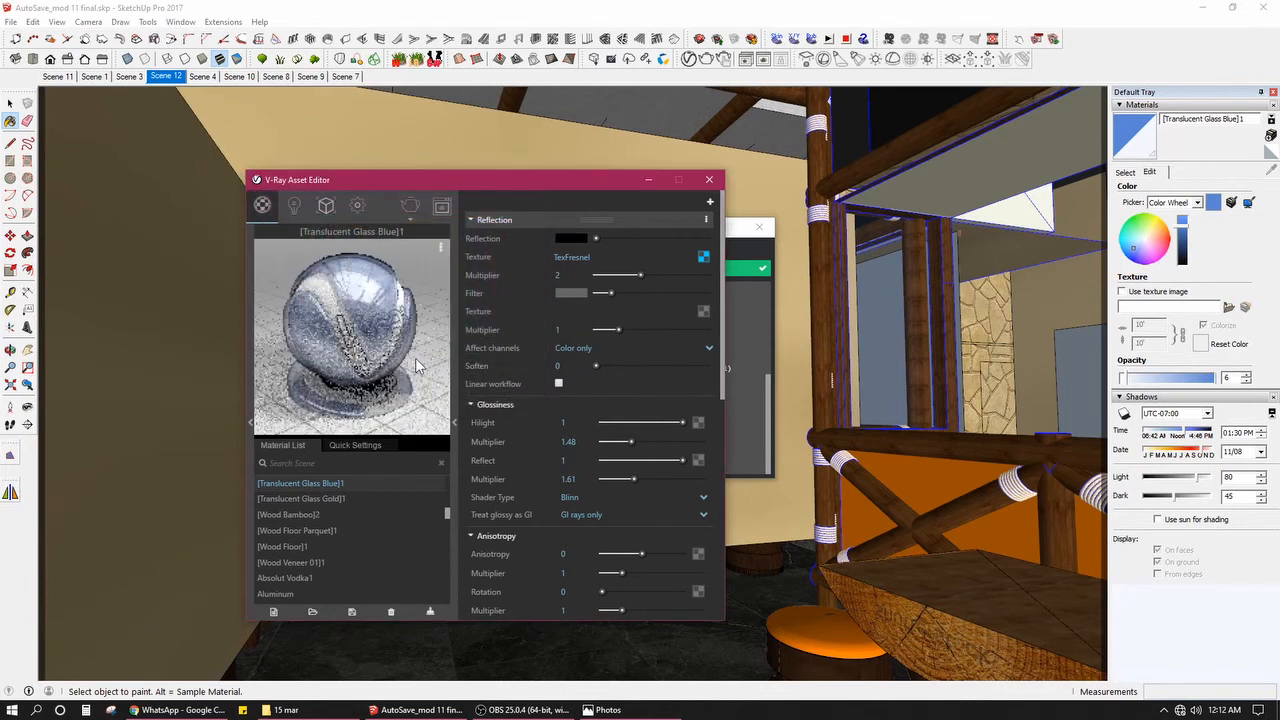
click(570, 293)
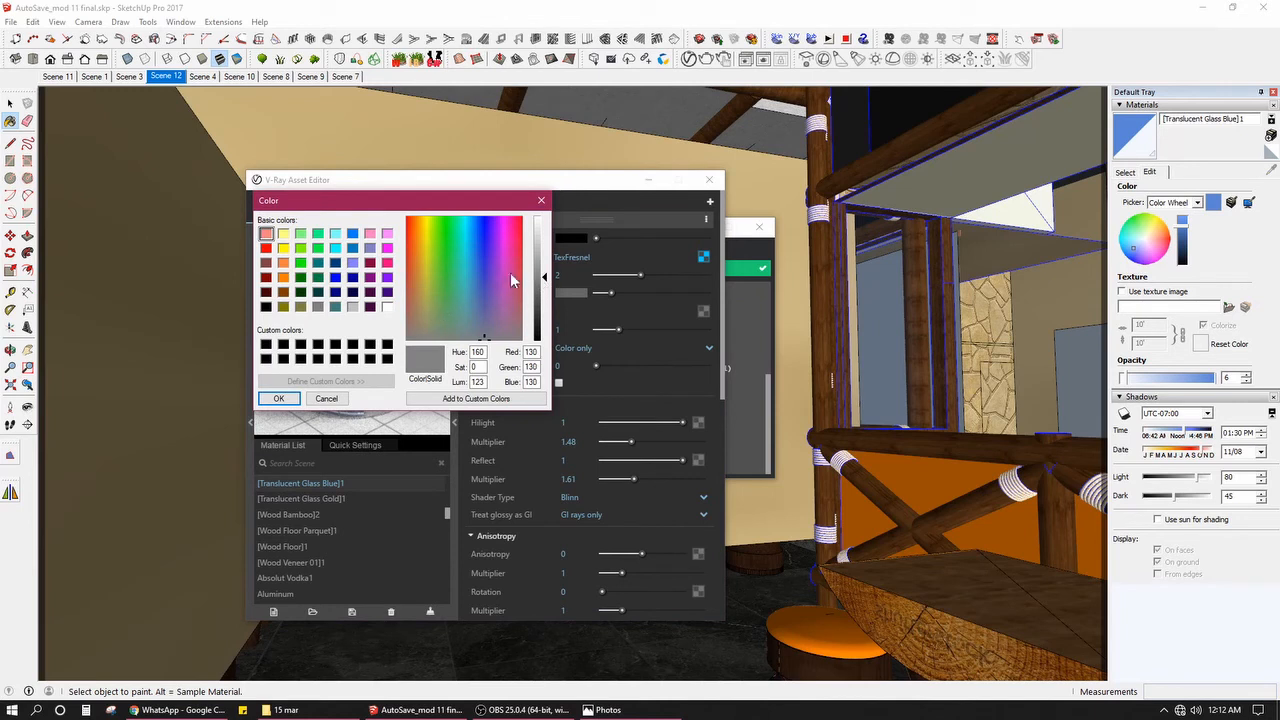
click(538, 260)
click(279, 398)
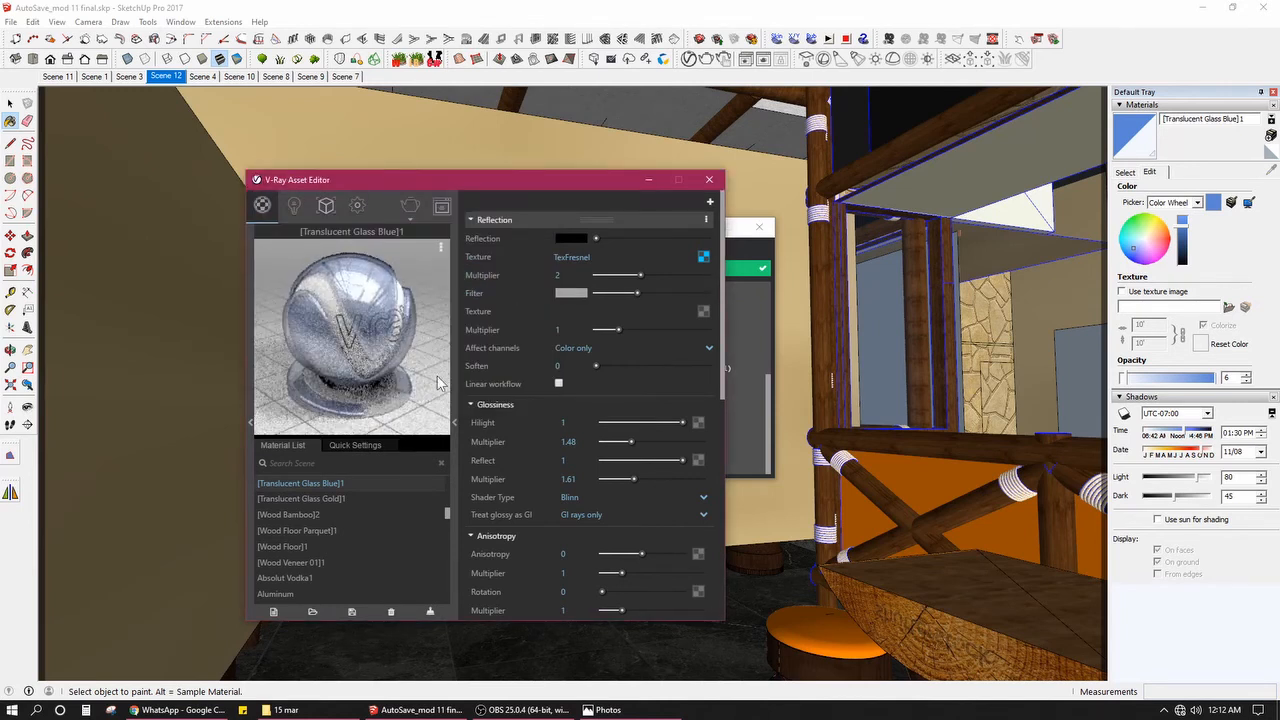
Step: Turn Use Fresnel back on in the VRayBRDF reflection settings and try unlocking the Fresnel IOR from the refraction IOR
click(629, 218)
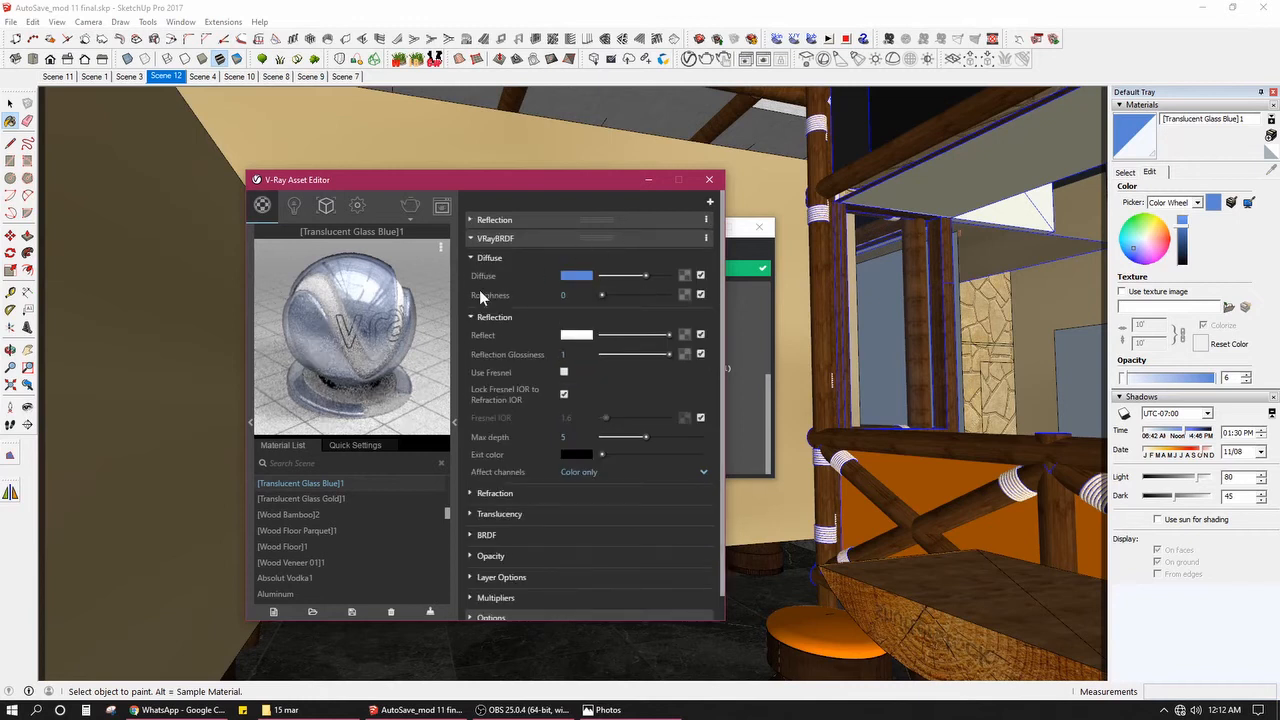
click(565, 374)
click(566, 374)
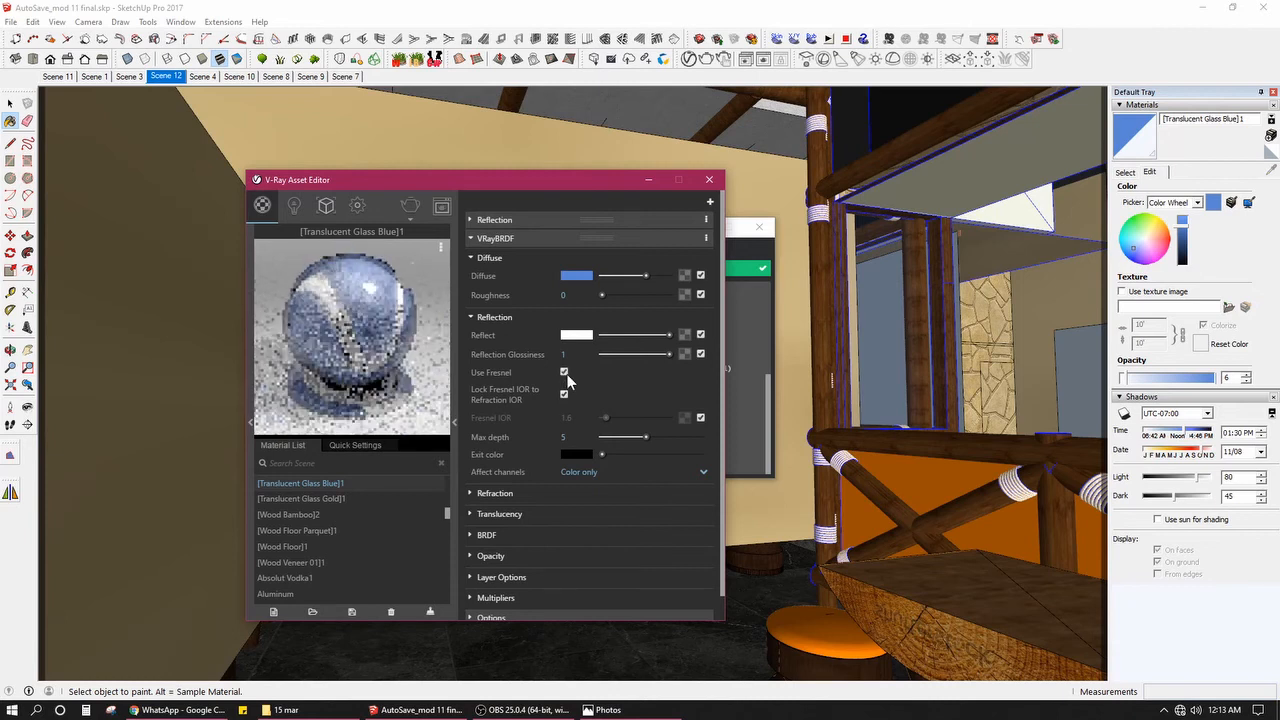
drag(558, 196, 846, 170)
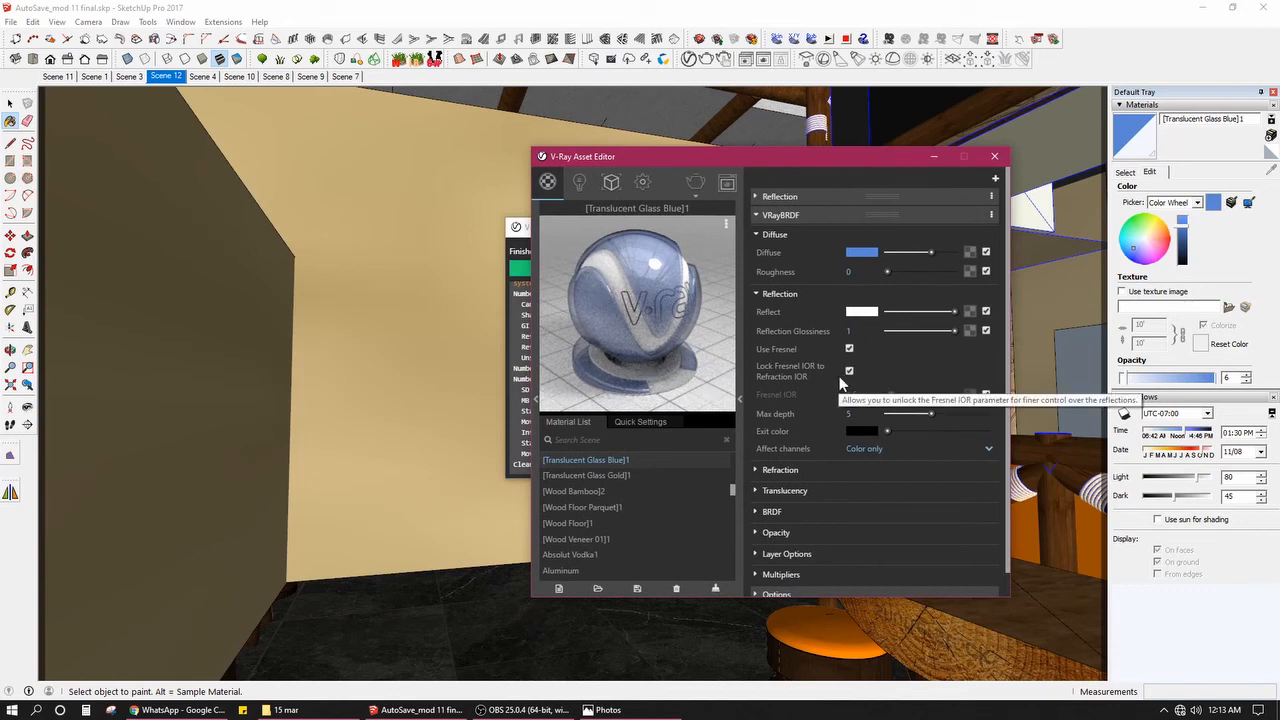
click(850, 371)
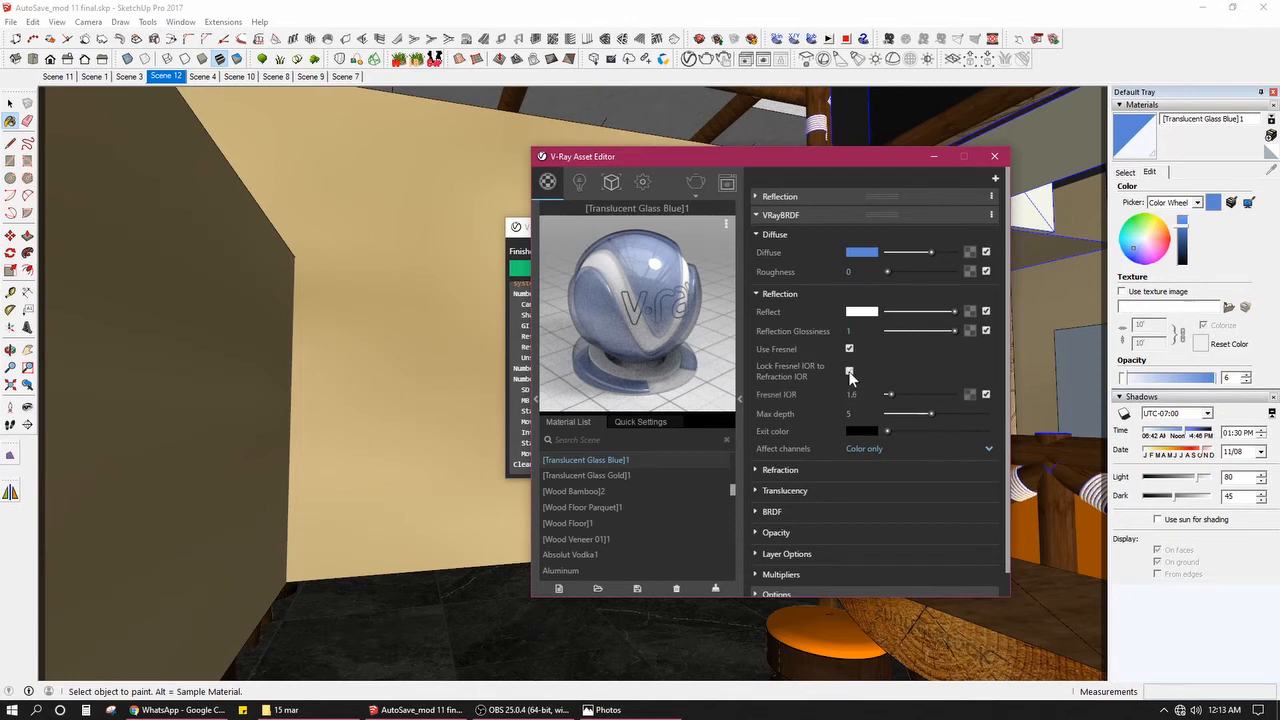
click(852, 369)
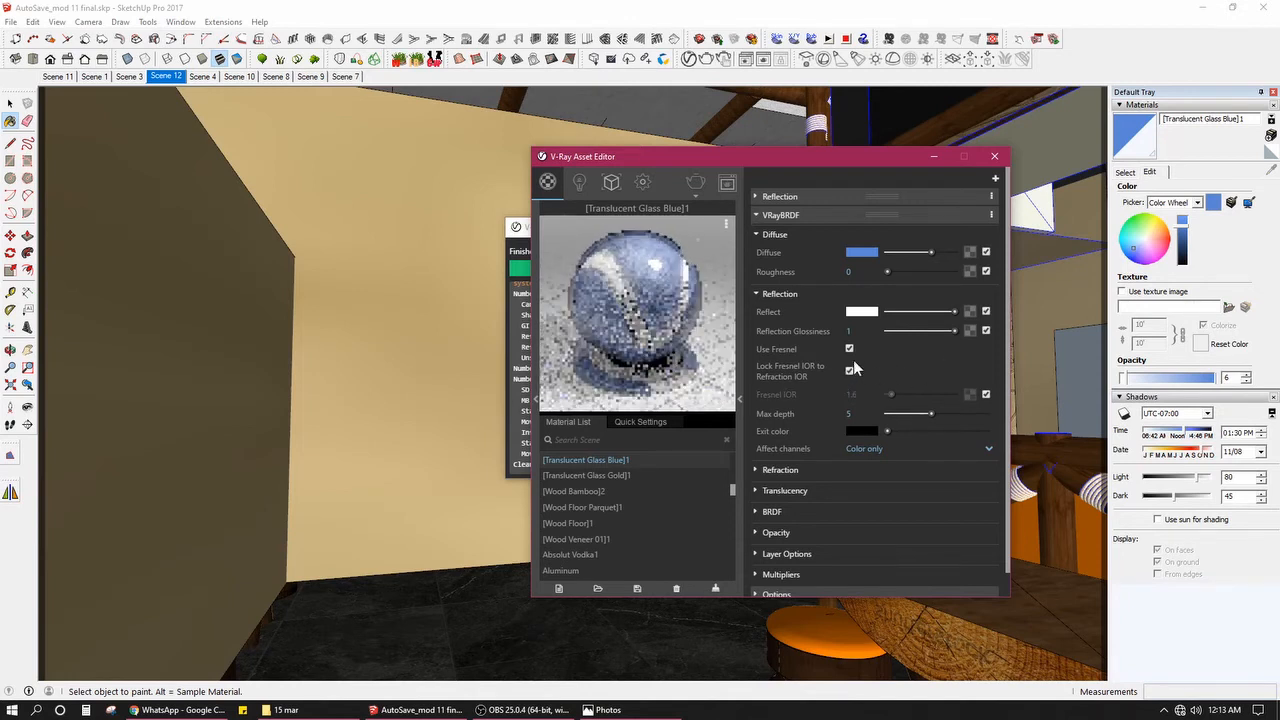
Step: Compare the glass preview with and without Use Fresnel, and leave the option turned off
click(850, 349)
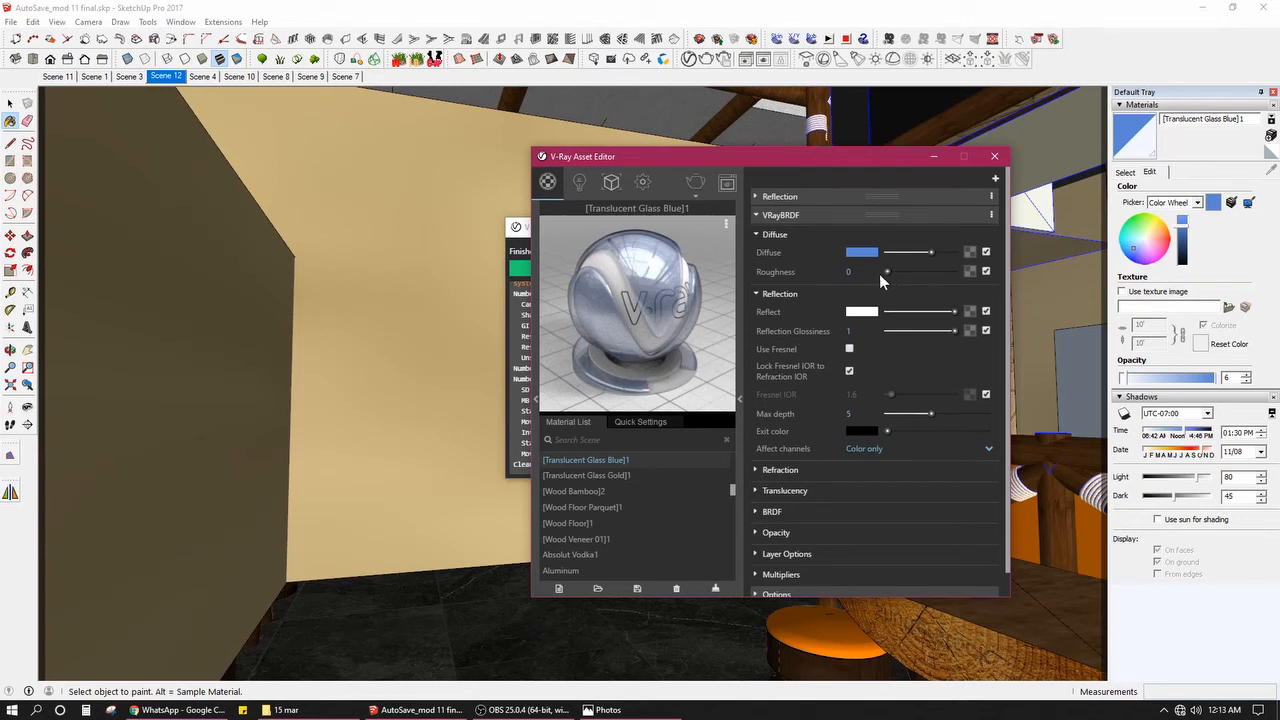
click(849, 349)
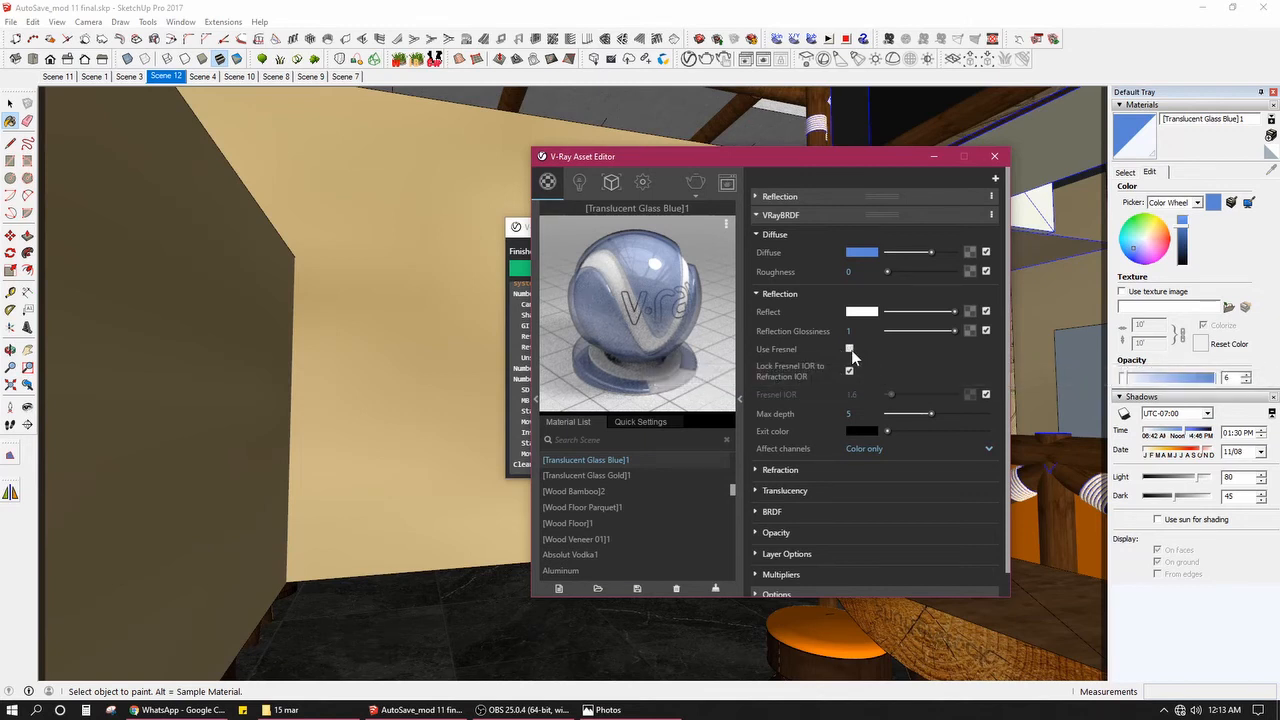
click(849, 349)
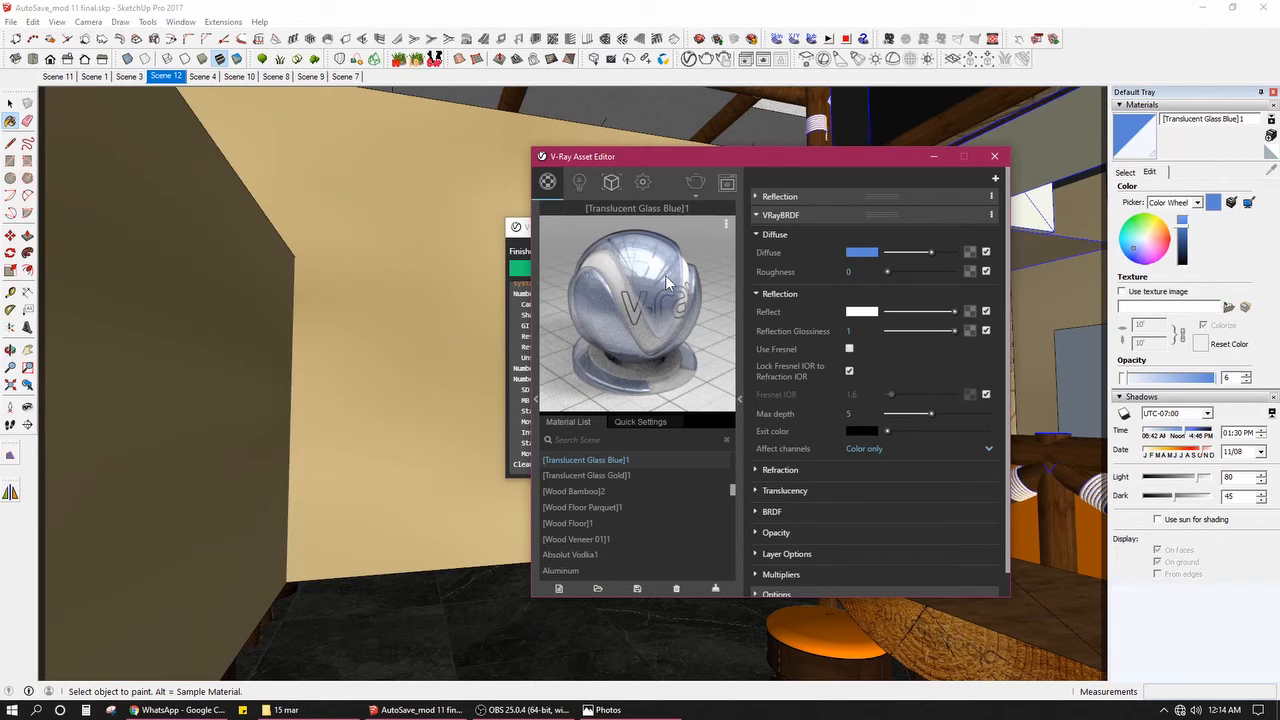
Step: Set the glass's VRayBRDF Reflect color to a light gray of RGB 227, 230, 234
click(862, 313)
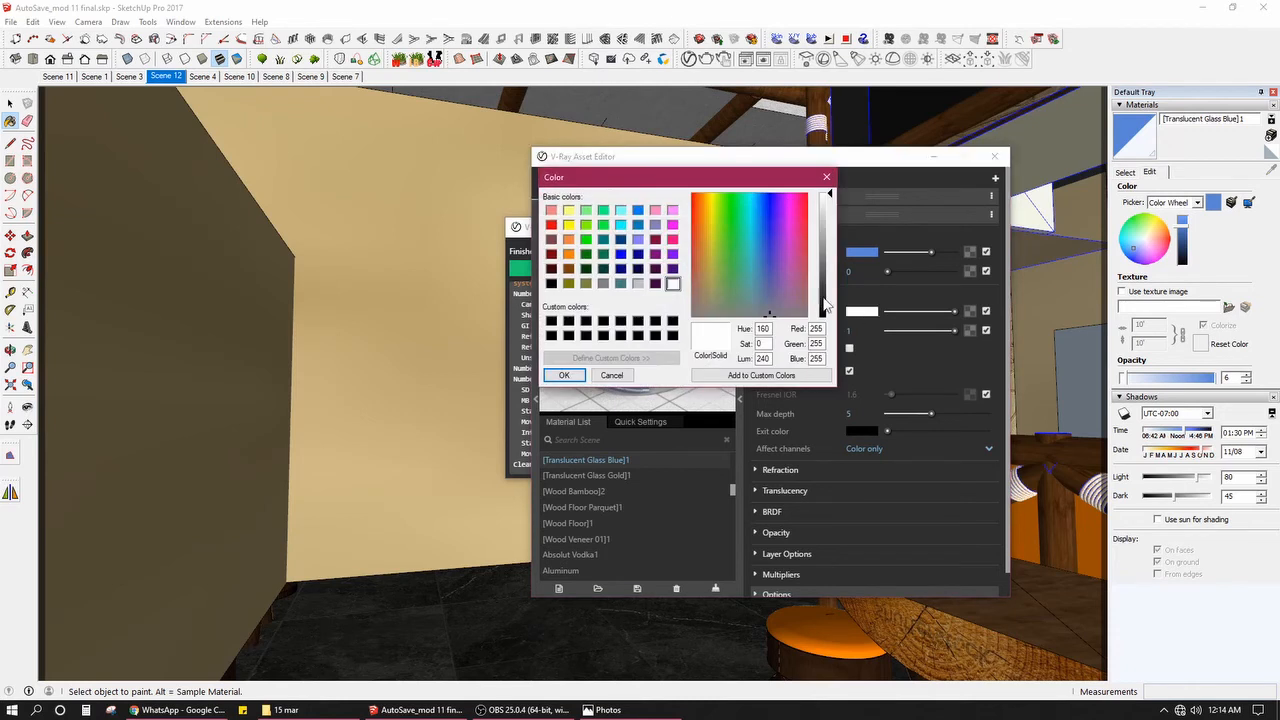
click(763, 301)
drag(825, 237, 826, 208)
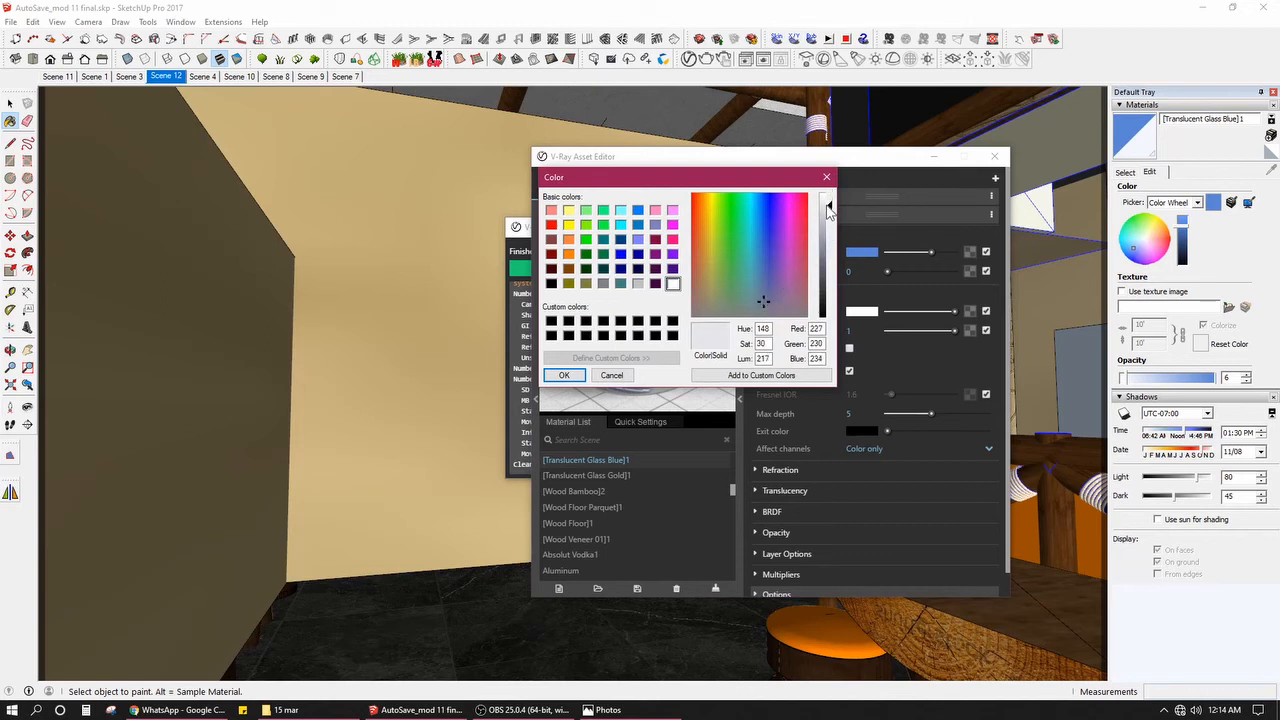
click(563, 375)
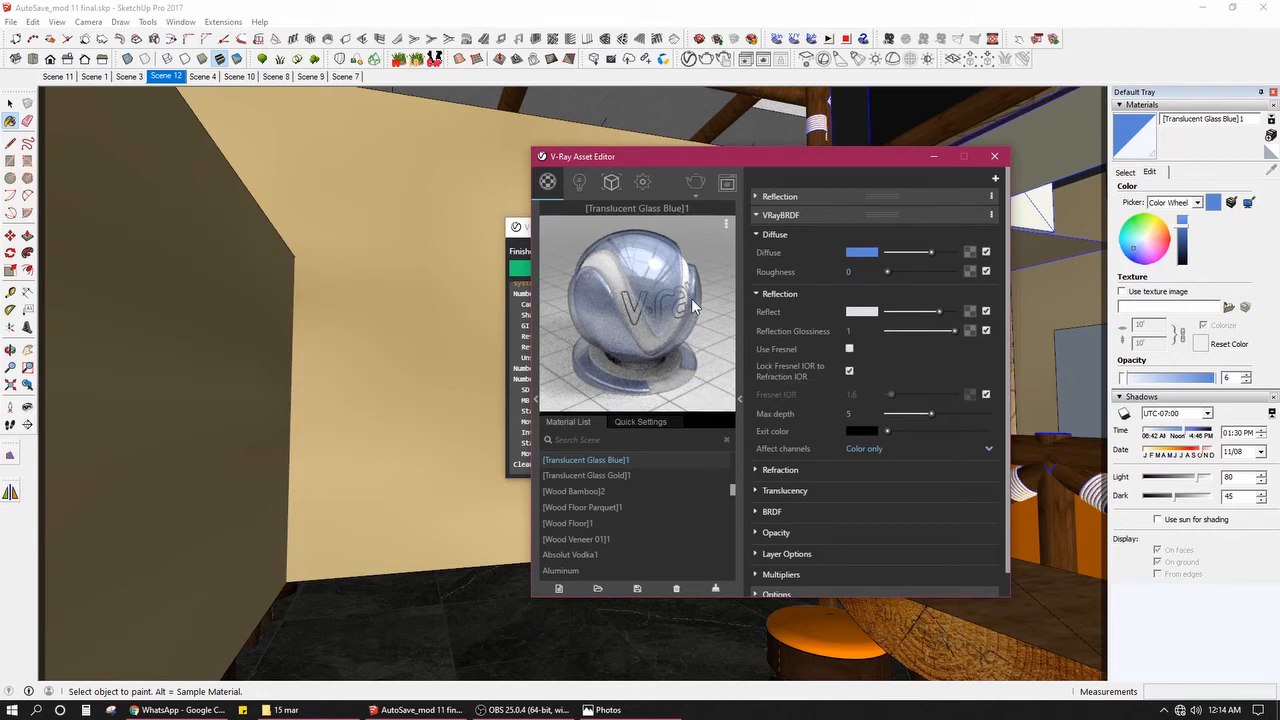
Step: Close the V-Ray Asset Editor and progress window, leave the Paint Bucket for the Select tool, and render Scene 12
click(995, 160)
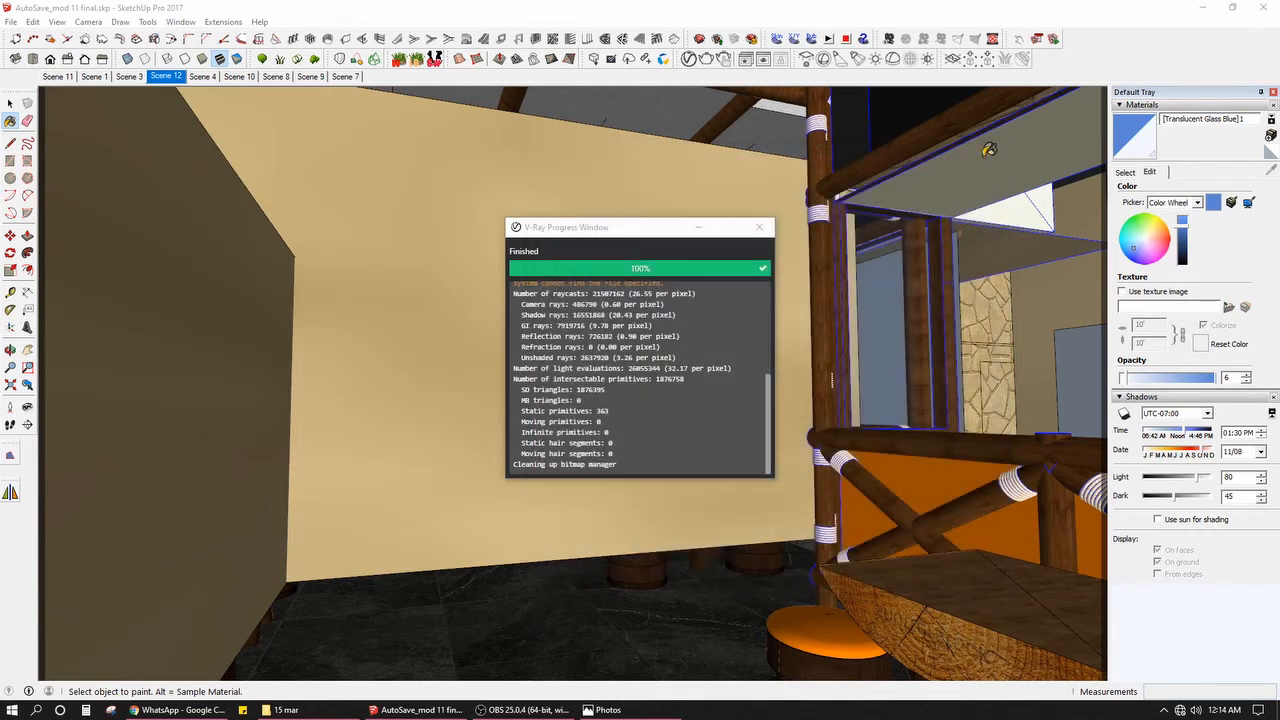
click(762, 228)
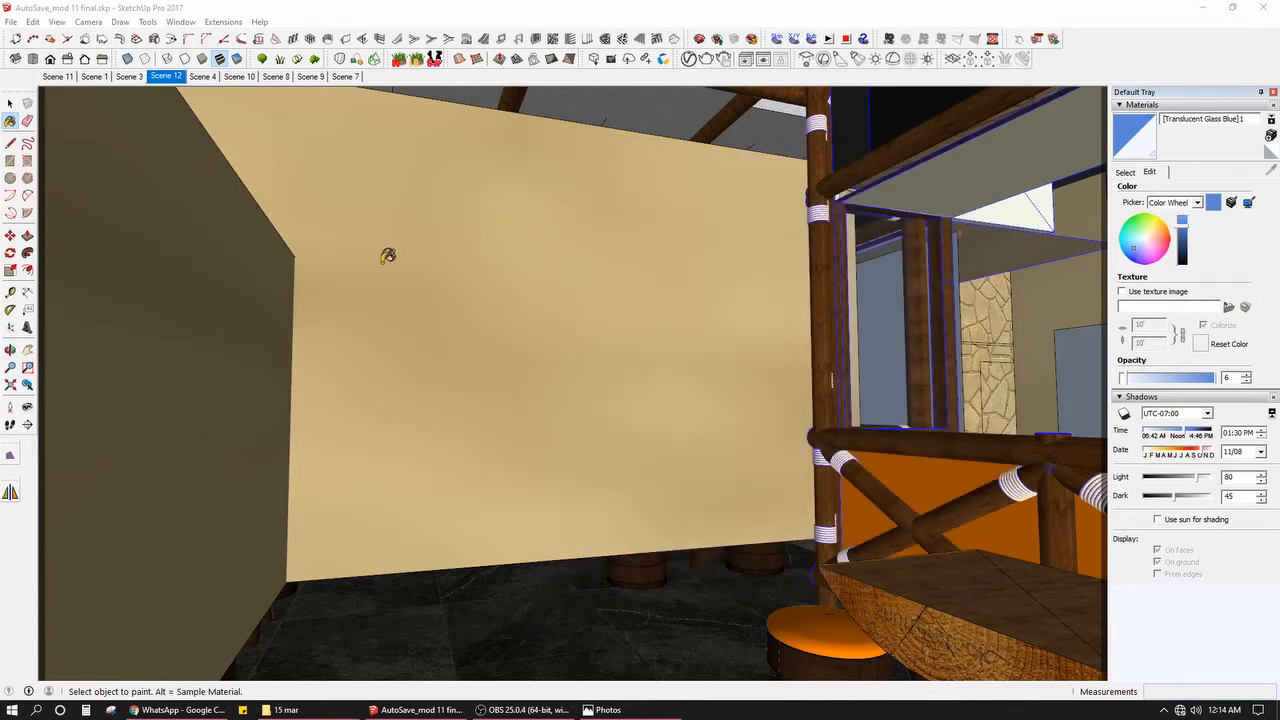
click(10, 103)
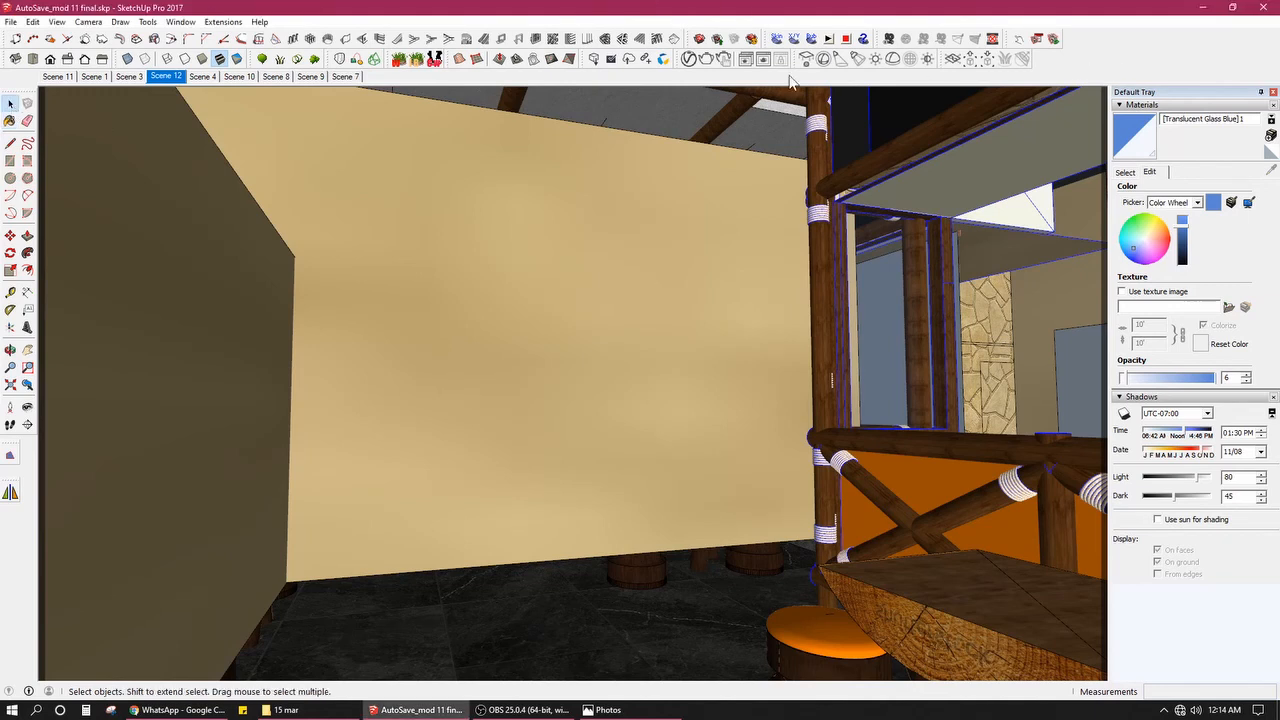
click(706, 59)
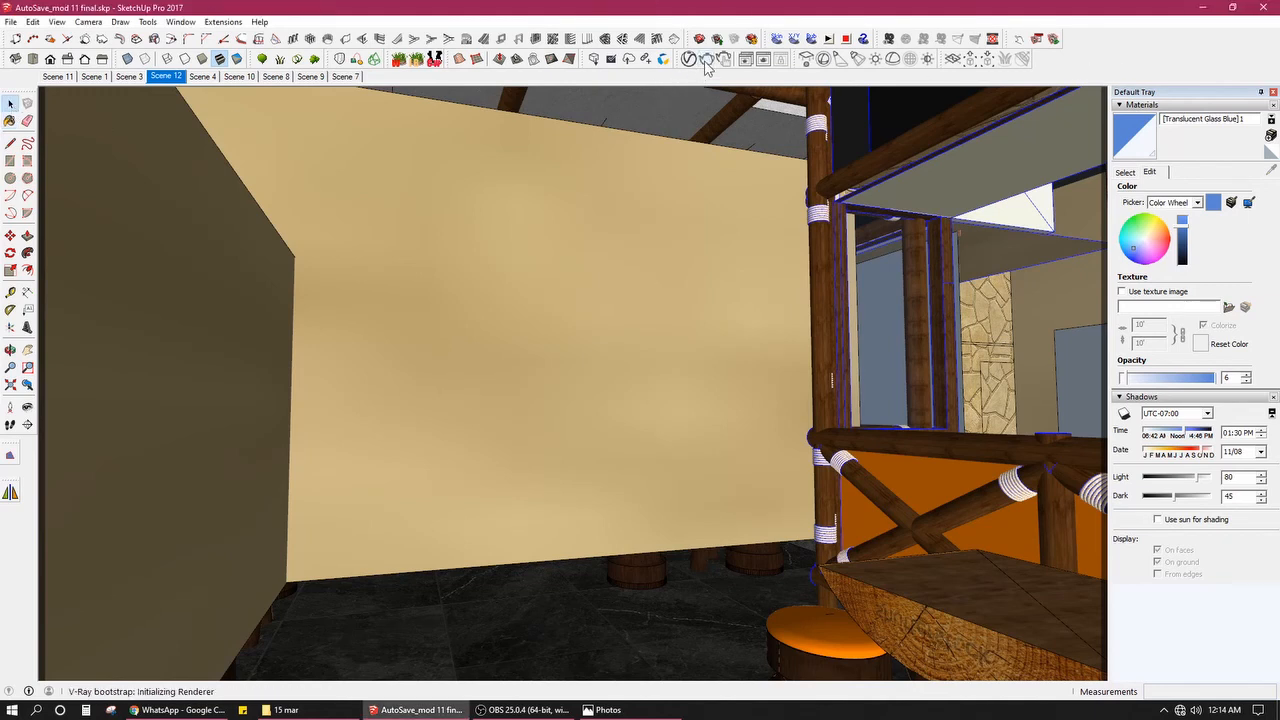
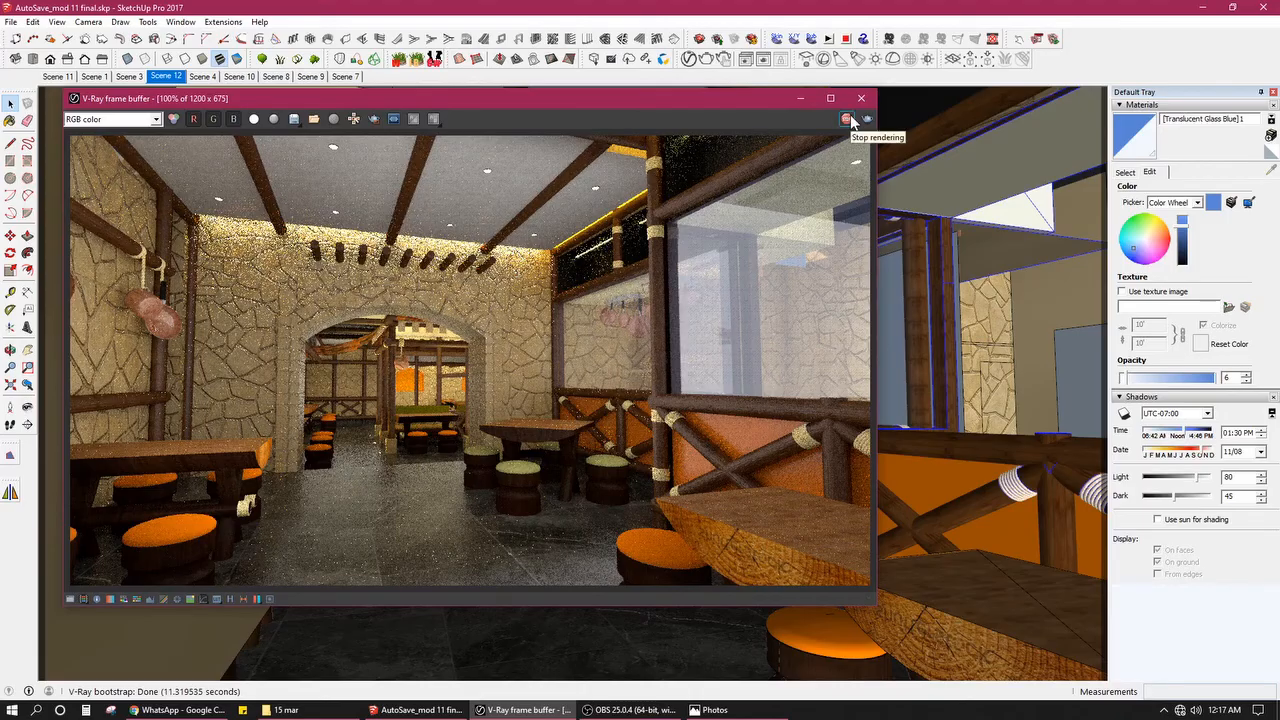
Step: Switch to the desktop and open the finished restaurant image s5.jpg in Photos
click(1274, 712)
click(695, 499)
double_click(26, 302)
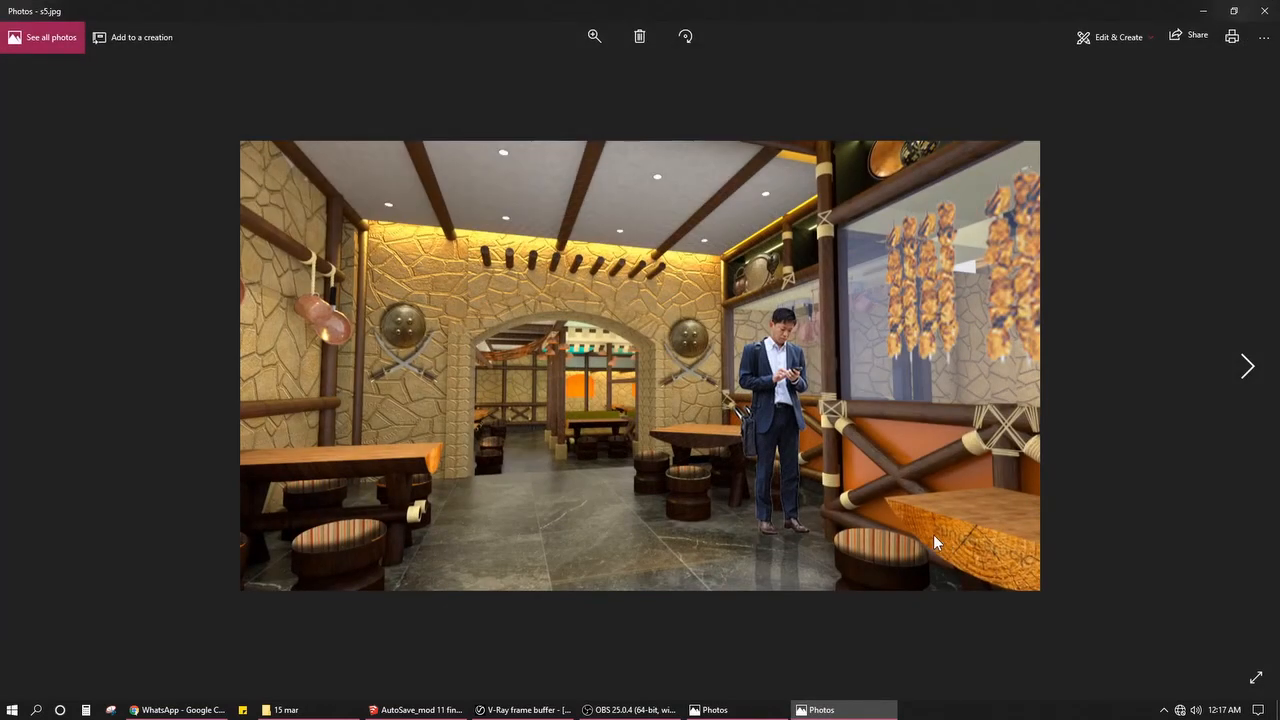
Step: Examine the stone arch wall in s5.jpg up close, including its cove lighting, the shields and crossed swords
scroll(500, 280, up, 5)
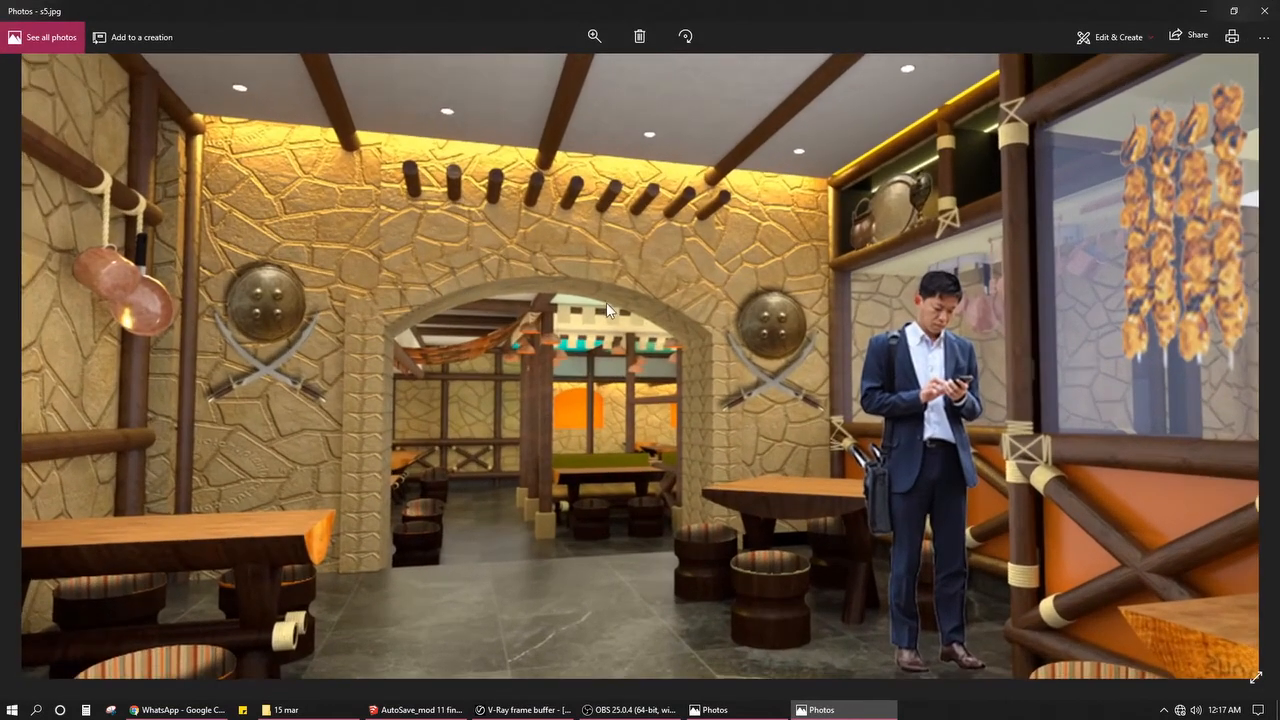
drag(606, 302, 651, 304)
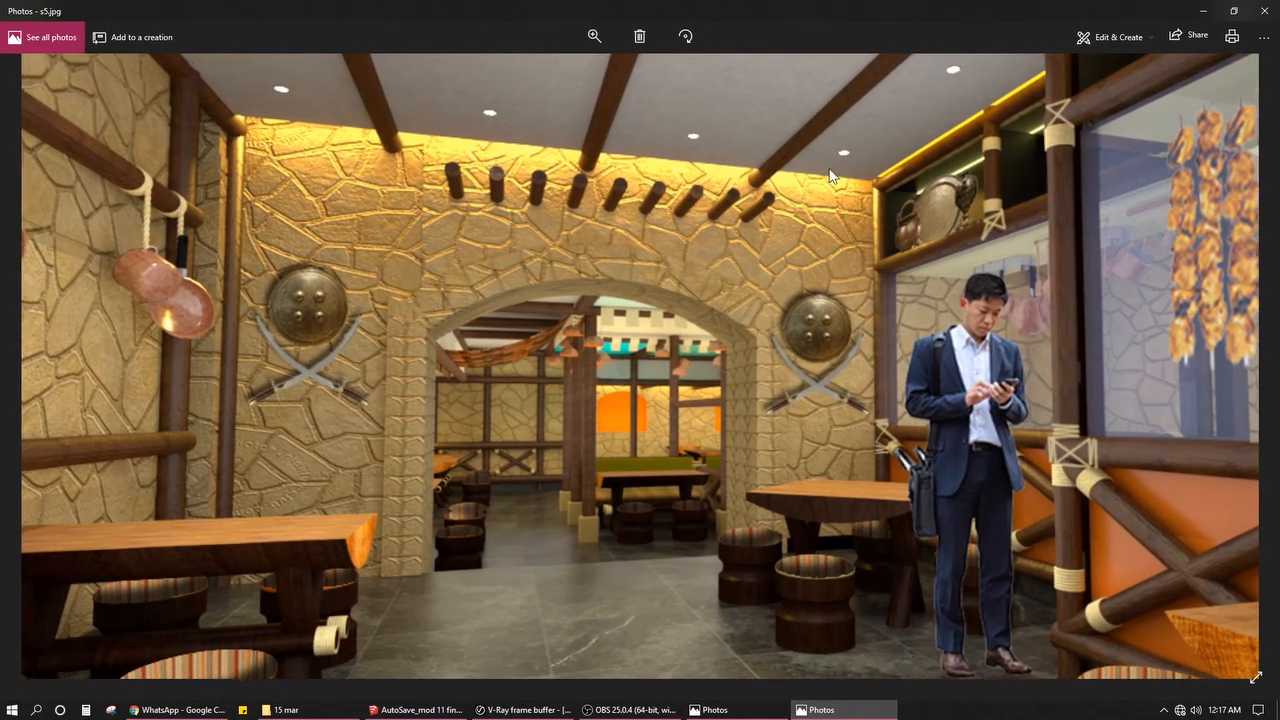
ctrl+scroll(829, 176, up, 3)
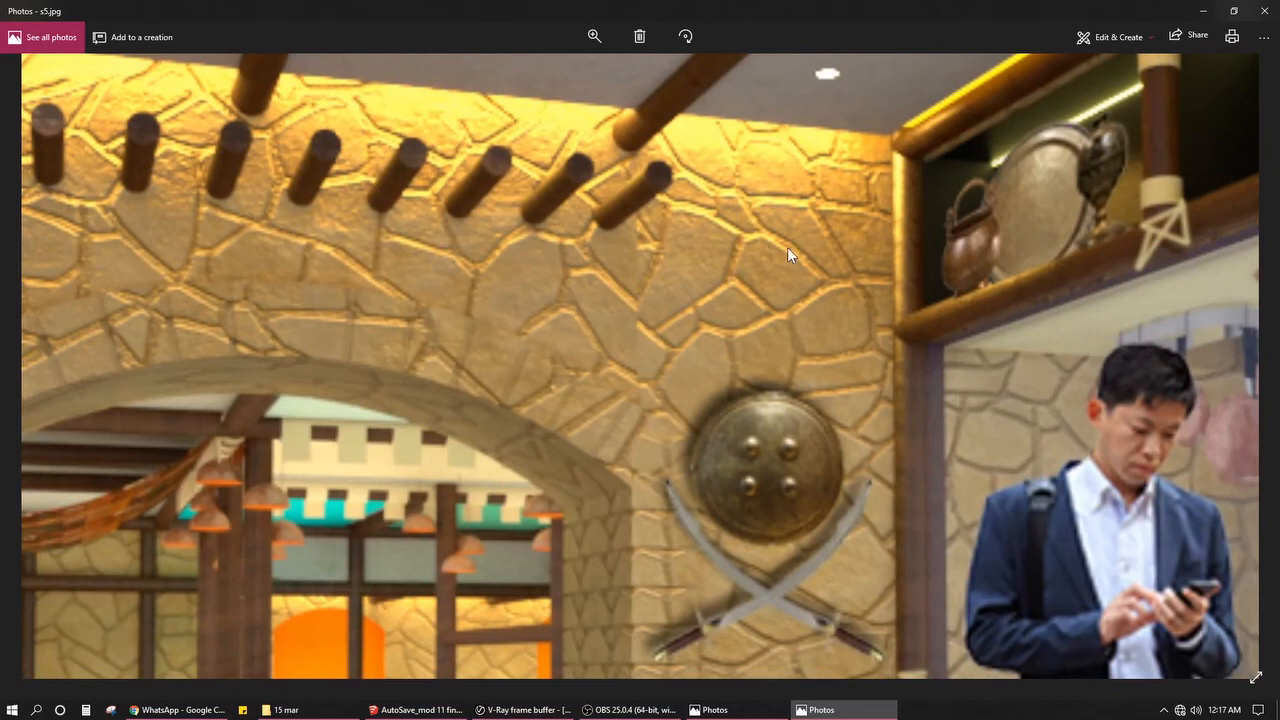
ctrl+scroll(785, 255, down, 2)
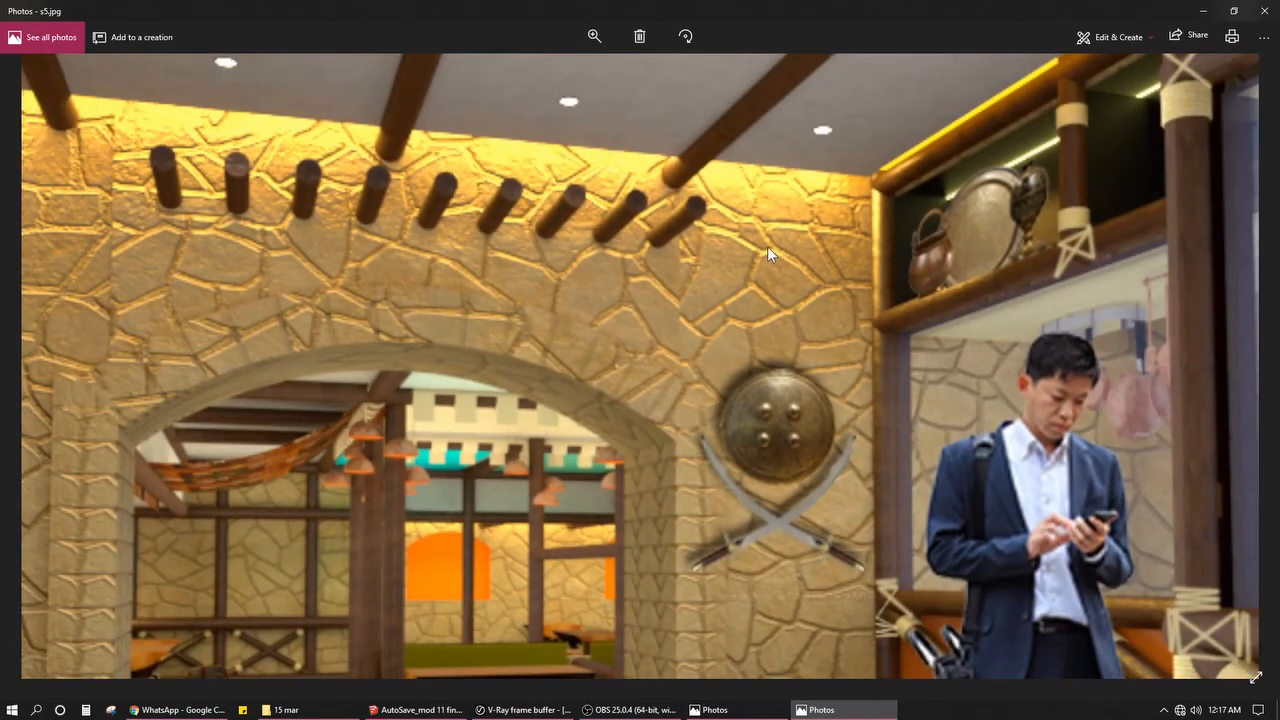
ctrl+scroll(767, 252, down, 1)
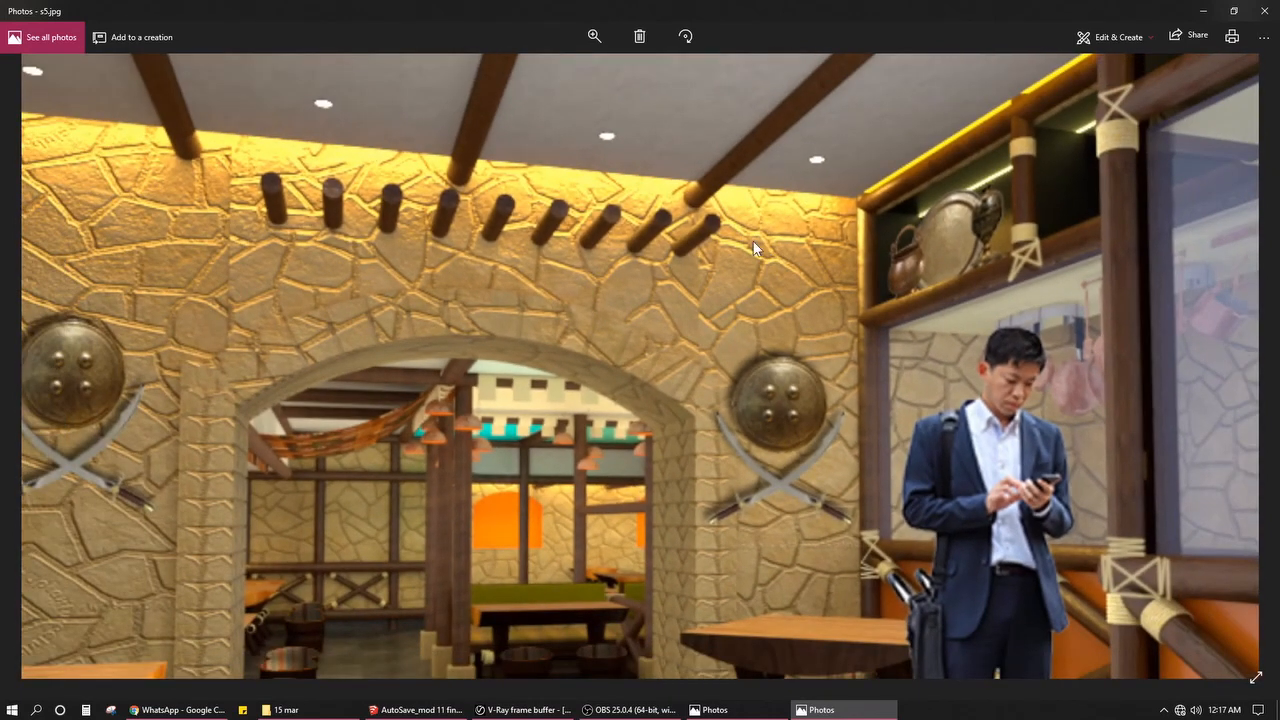
drag(741, 335, 787, 205)
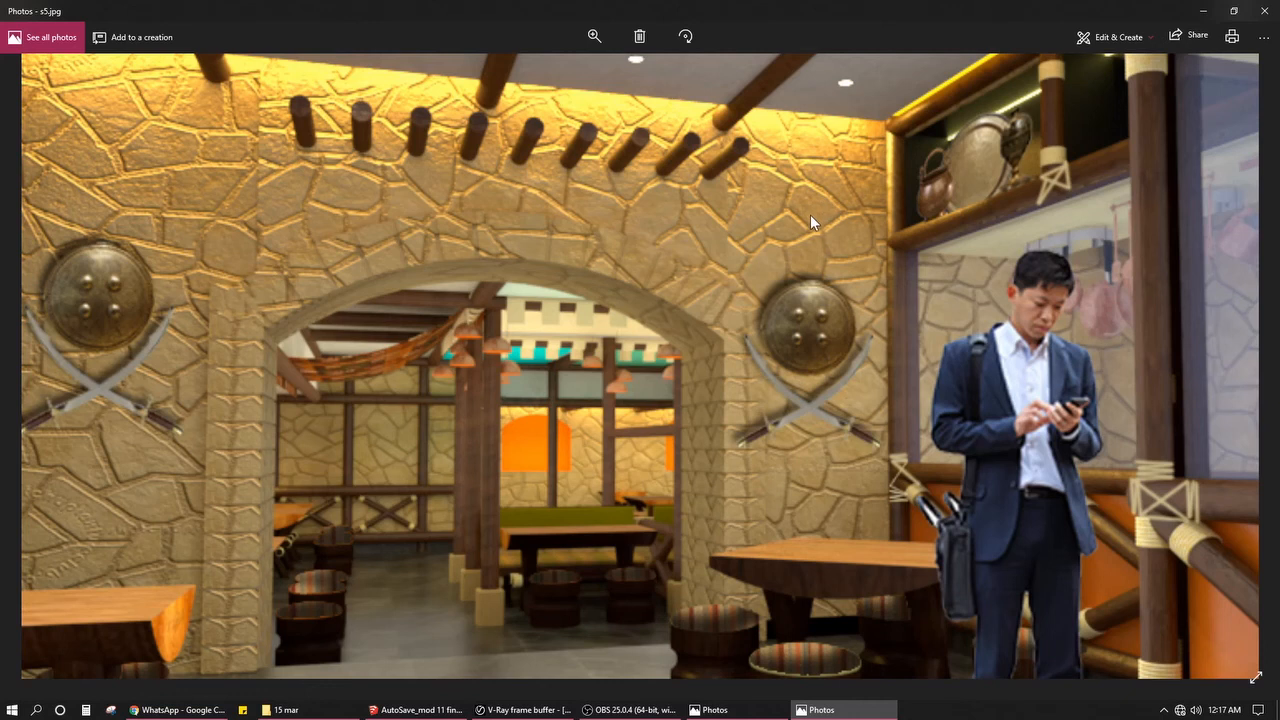
drag(758, 341, 812, 350)
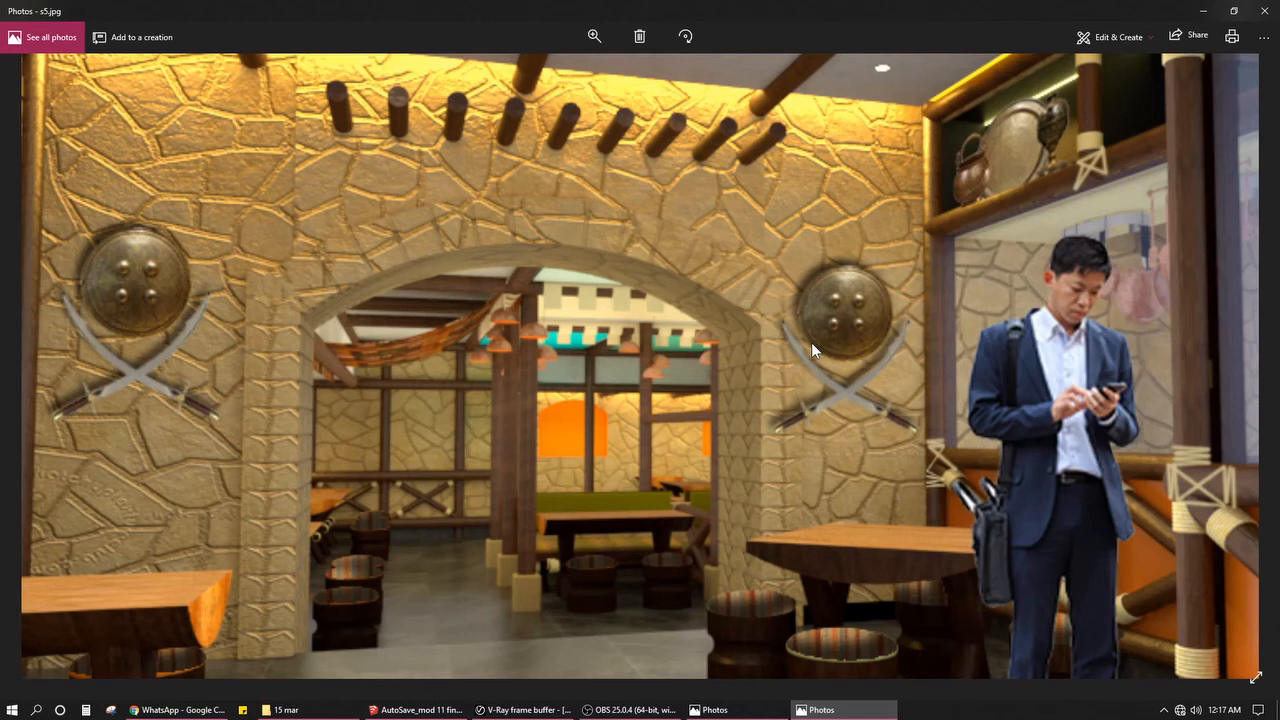
Step: Look over the ceiling beams, glass counter, seating and floor reflections in s5.jpg
scroll(811, 342, down, 3)
drag(534, 434, 643, 511)
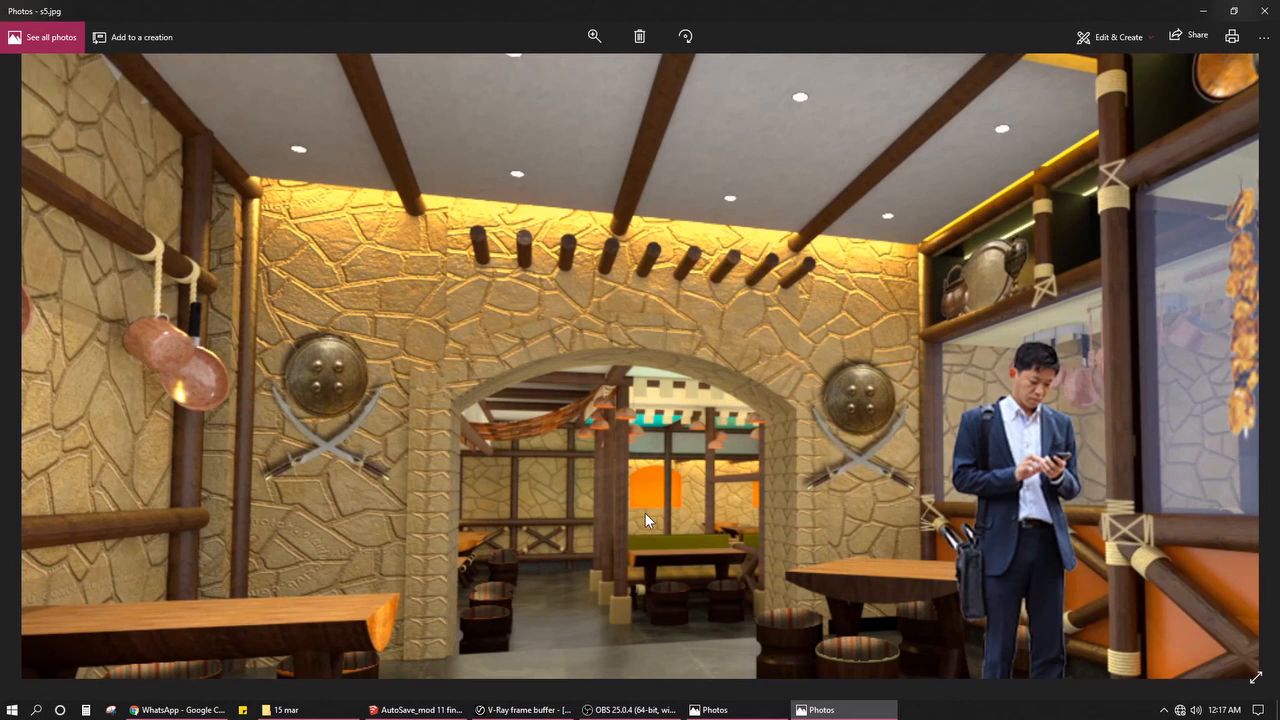
drag(1063, 427, 929, 449)
drag(1022, 406, 800, 434)
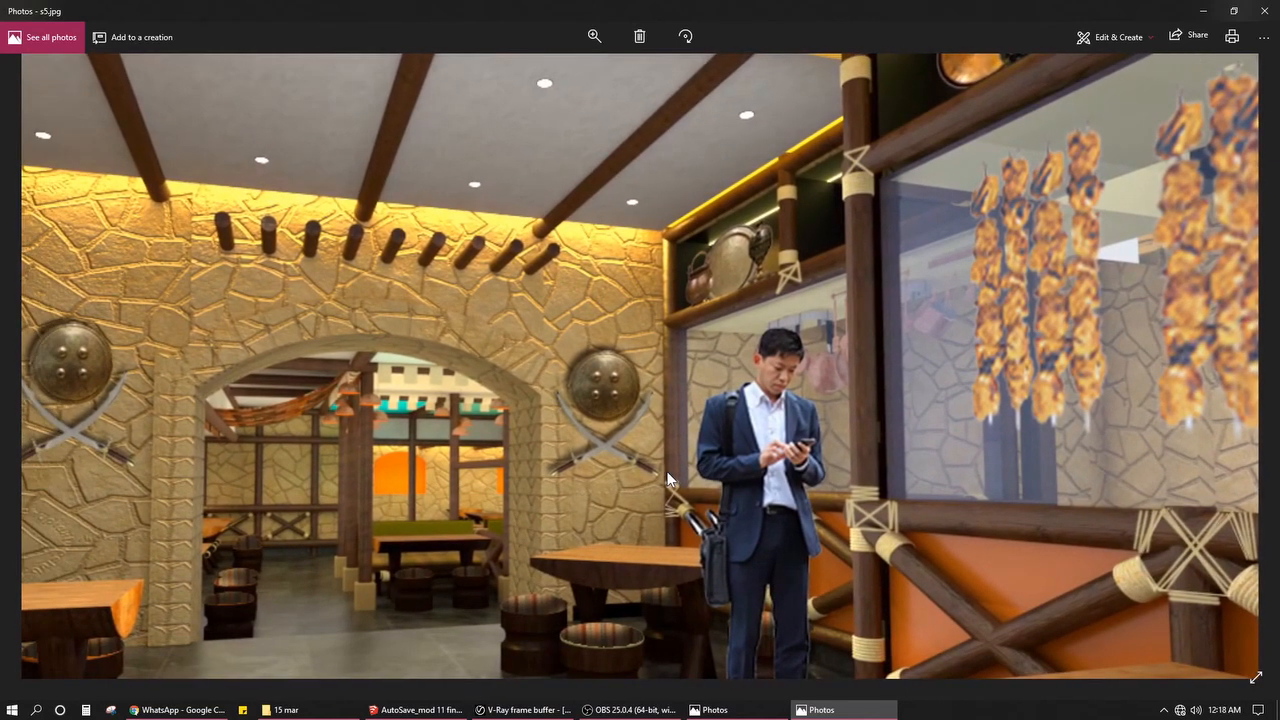
drag(891, 443, 929, 345)
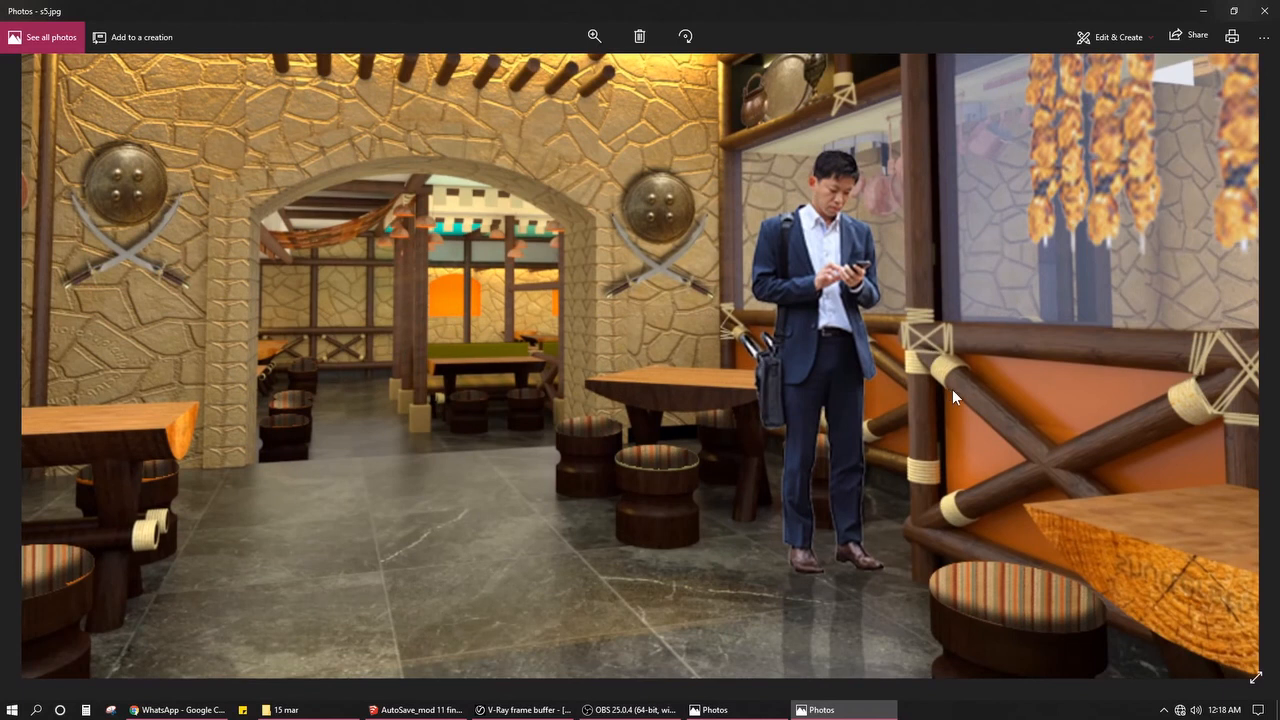
drag(832, 430, 1018, 428)
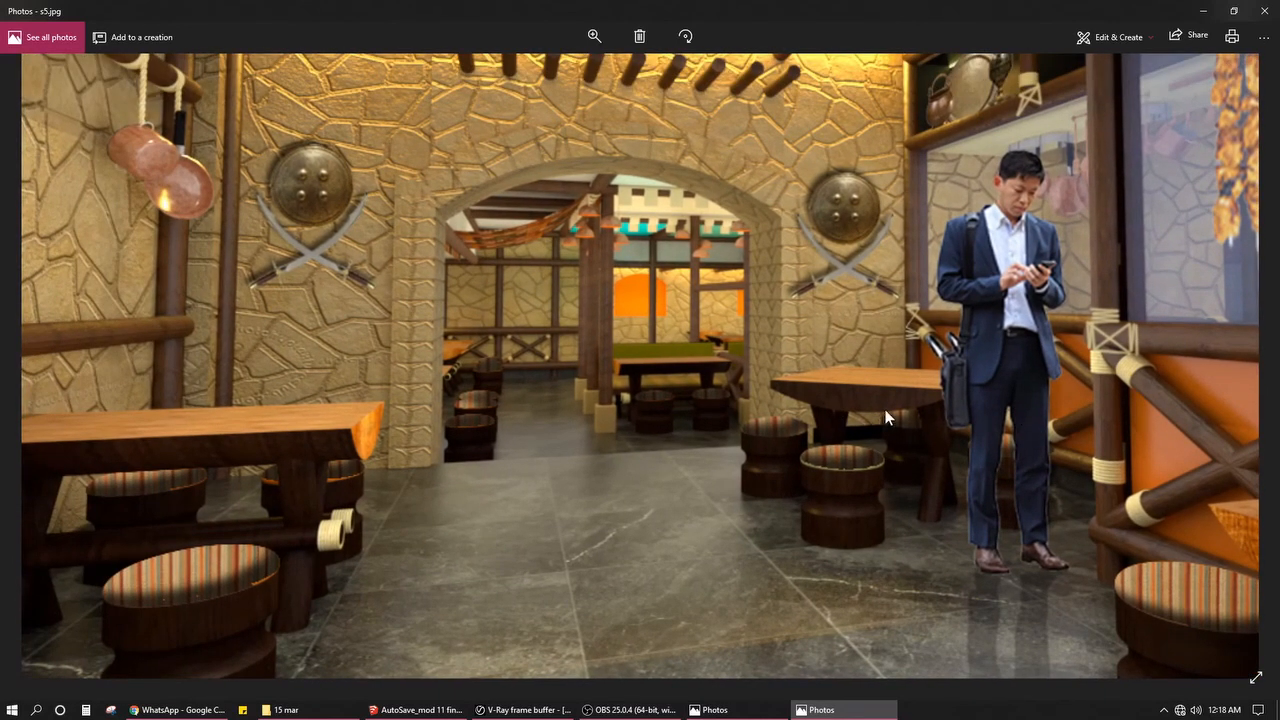
scroll(701, 341, down, 5)
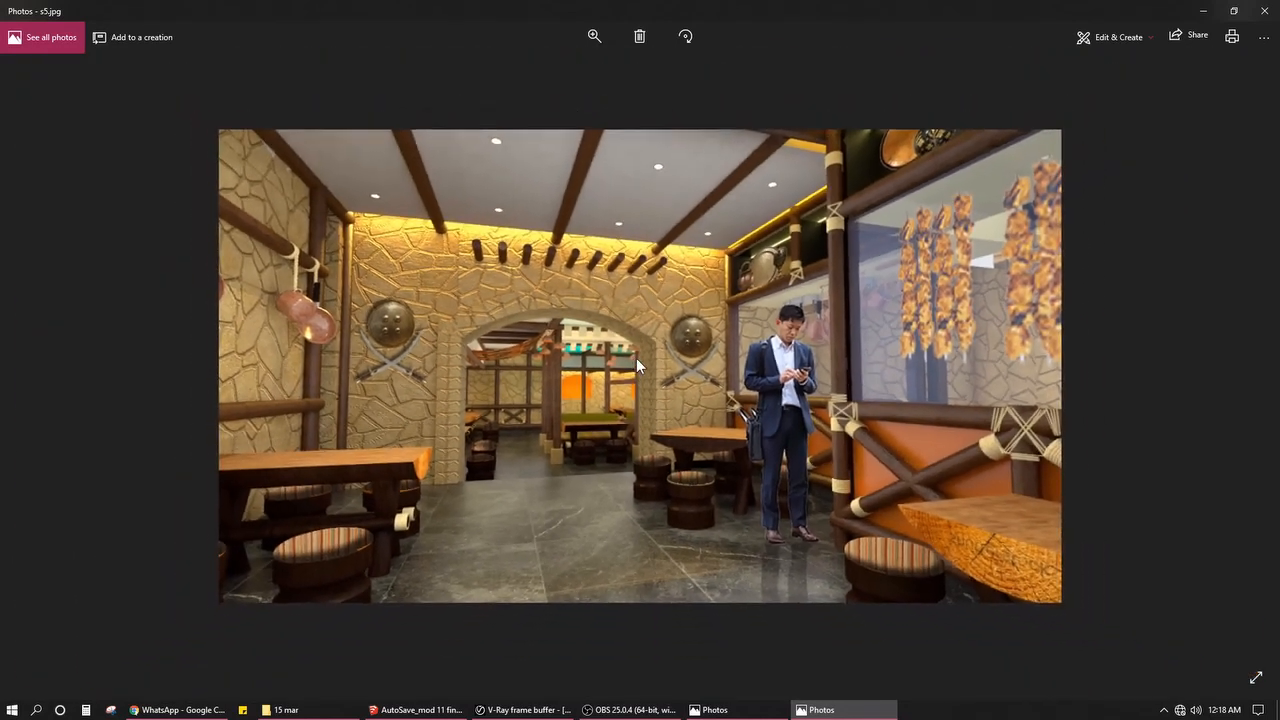
Step: Inspect the orange panel behind the rope-tied wooden cross-bracing below the glass in s5.jpg
scroll(982, 428, up, 5)
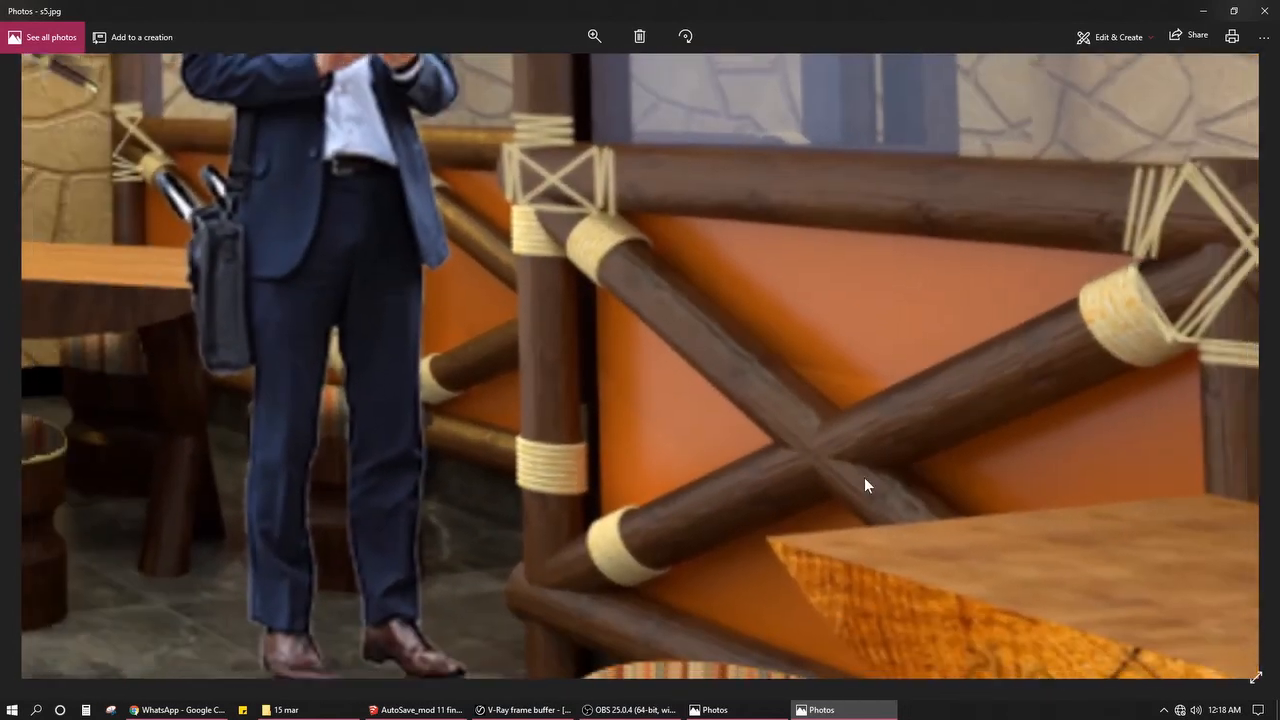
drag(910, 404, 889, 503)
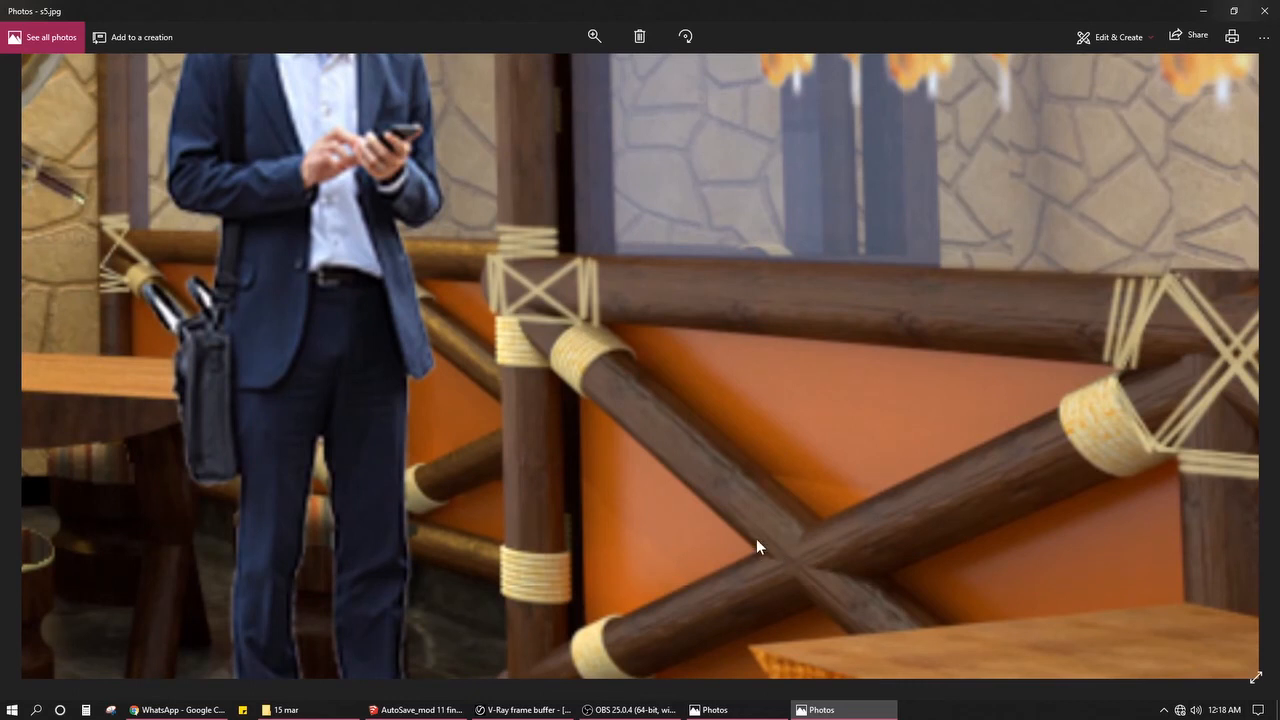
drag(740, 423, 791, 402)
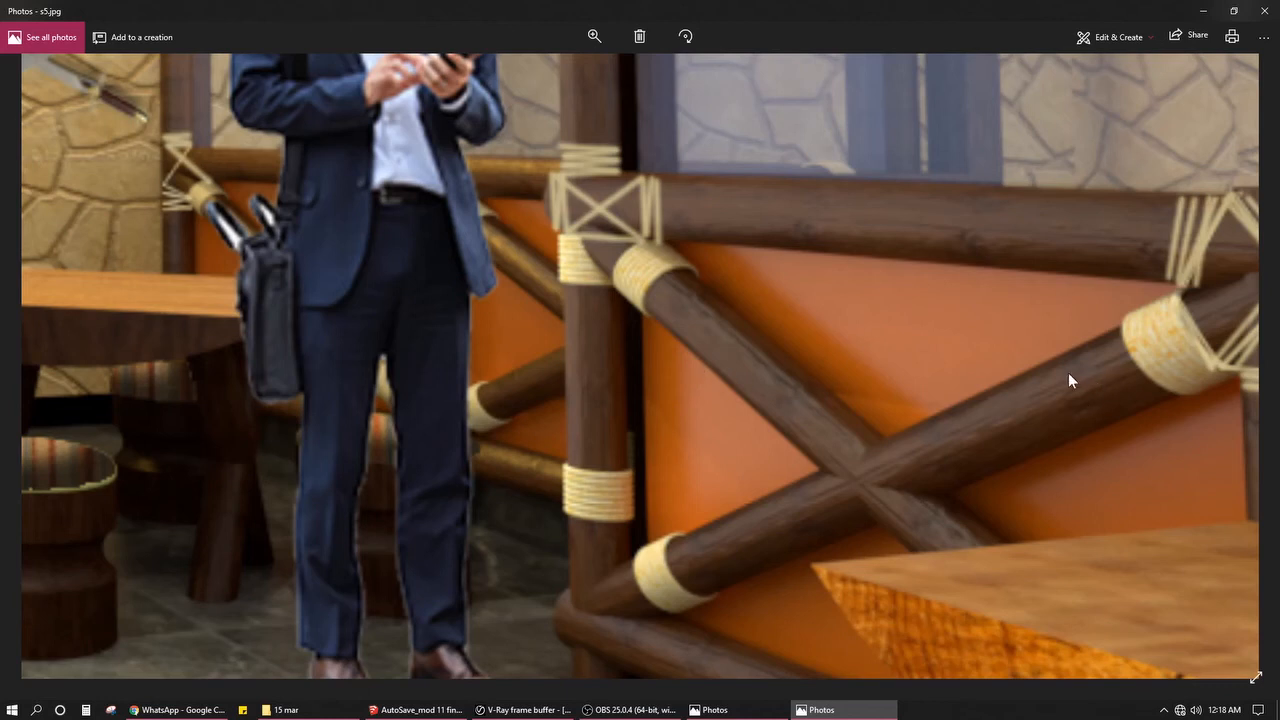
drag(1083, 380, 846, 457)
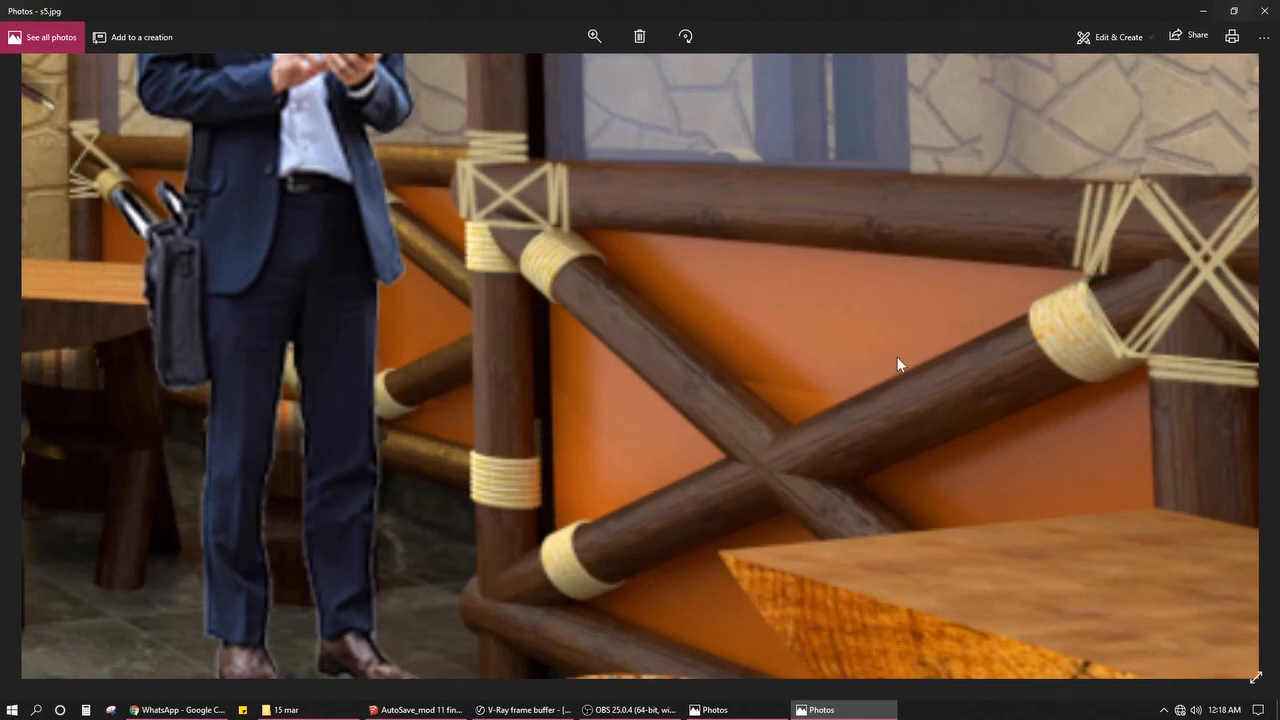
drag(944, 294, 850, 362)
drag(966, 273, 736, 302)
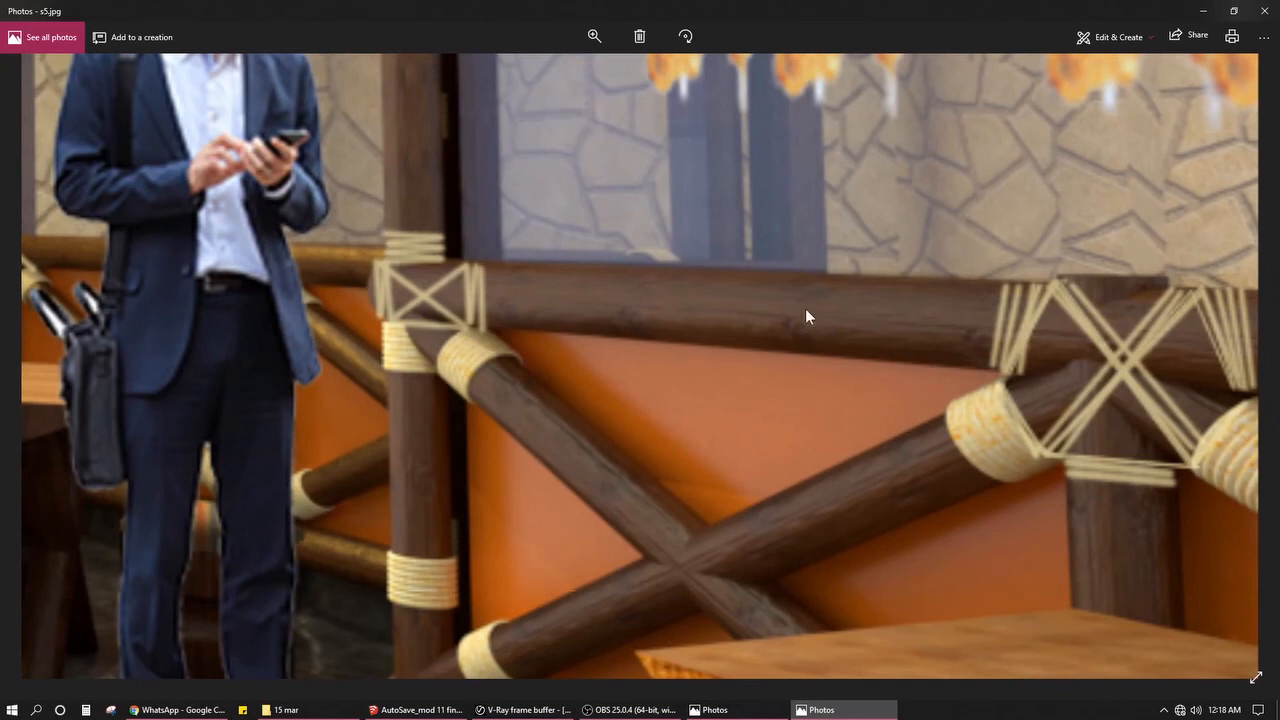
drag(767, 519, 954, 398)
drag(845, 372, 909, 433)
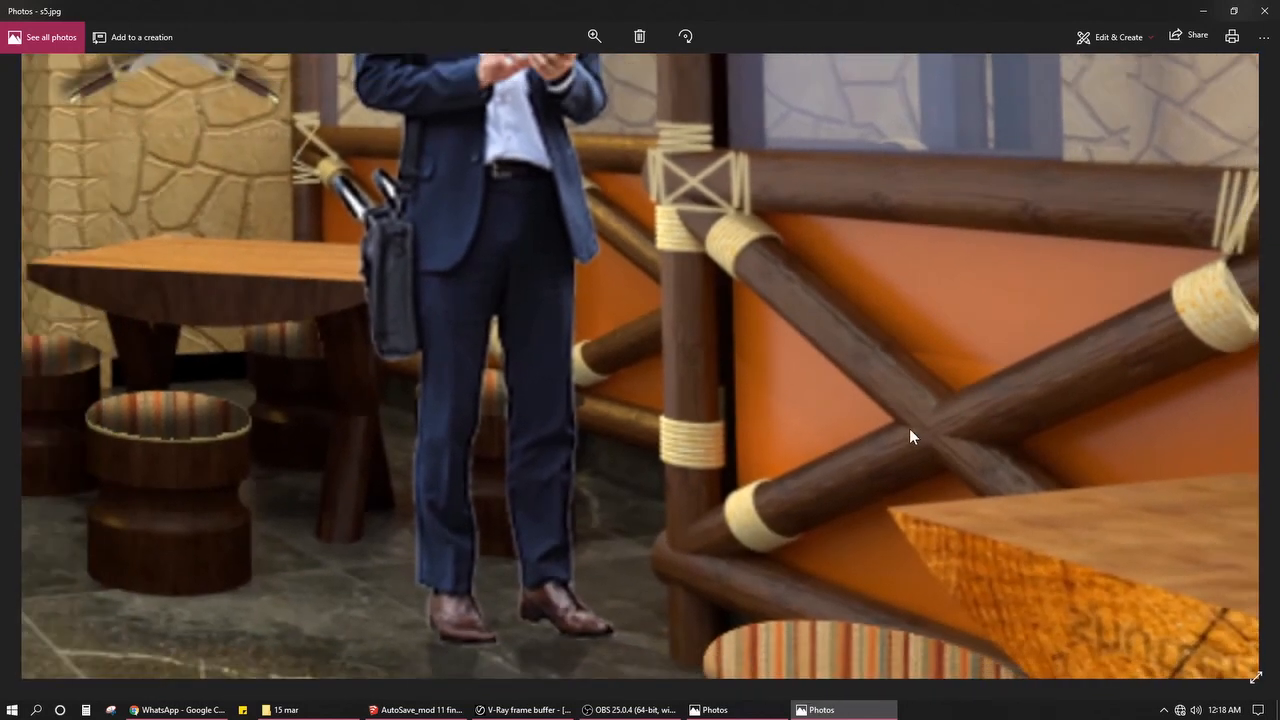
drag(329, 462, 662, 511)
Step: Examine the glass partition with the hanging skewers and the decorated shelves above it in s5.jpg
scroll(460, 360, down, 5)
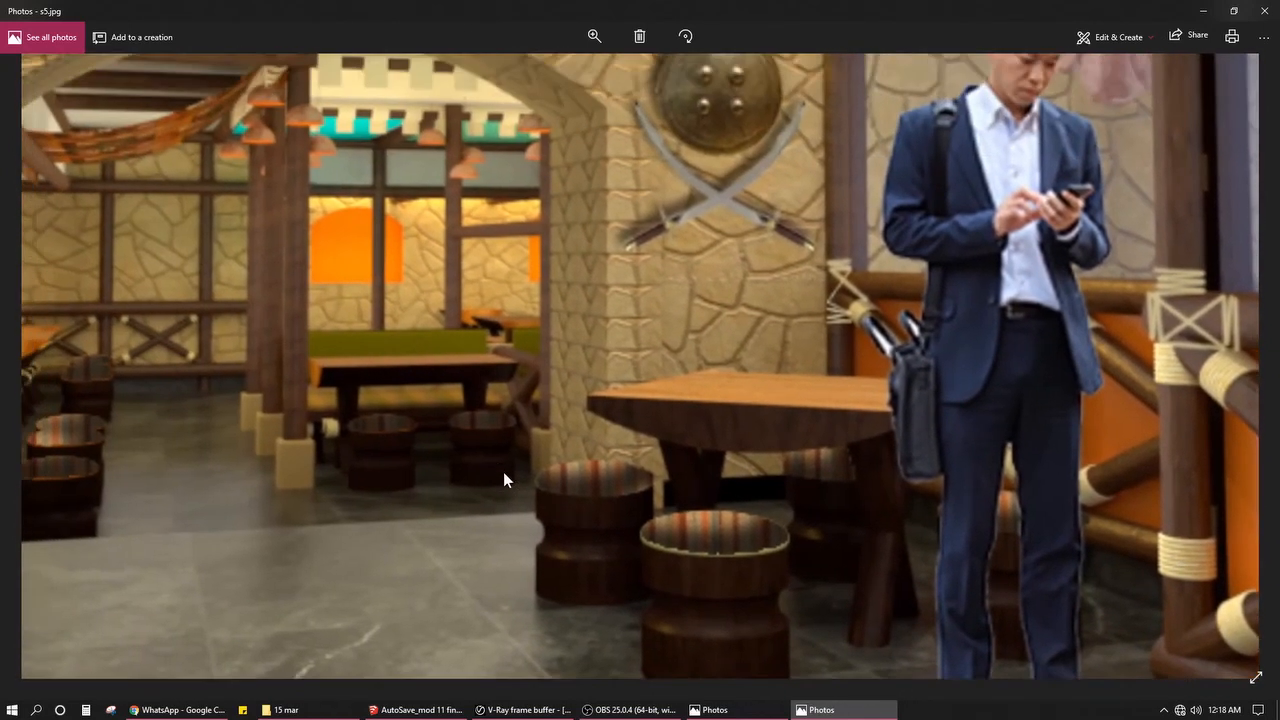
scroll(519, 497, down, 5)
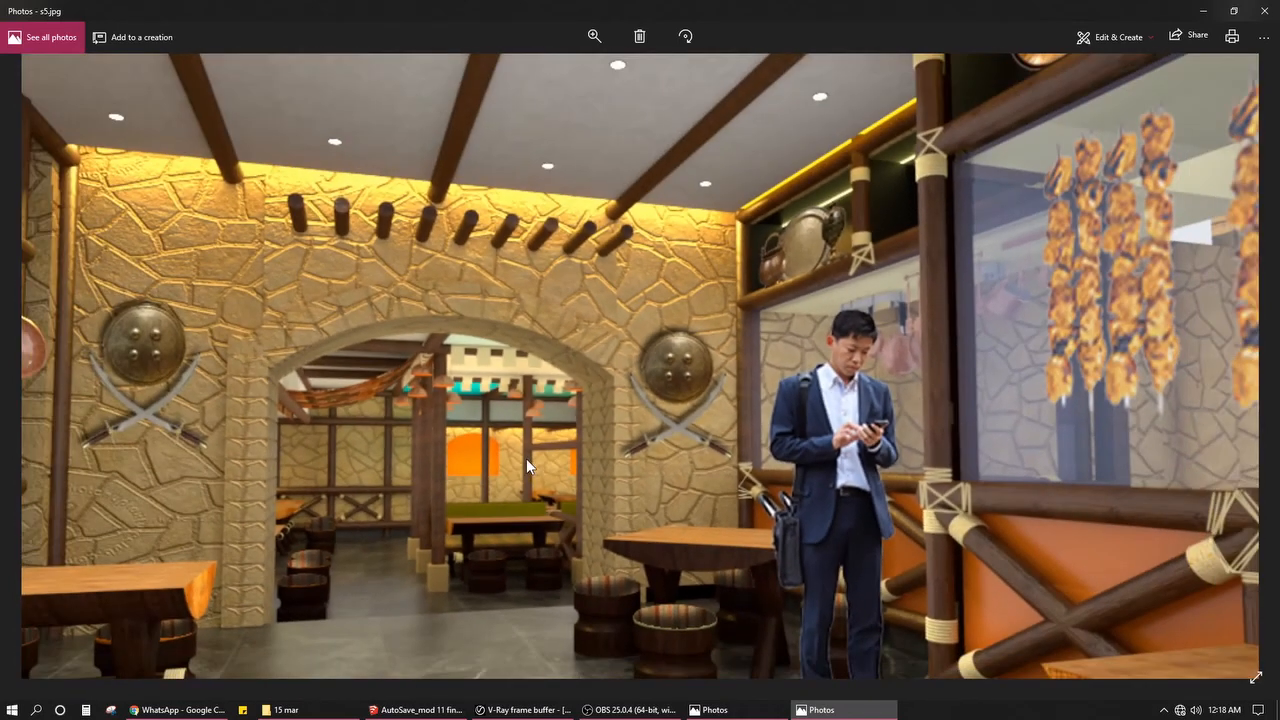
scroll(1041, 127, up, 4)
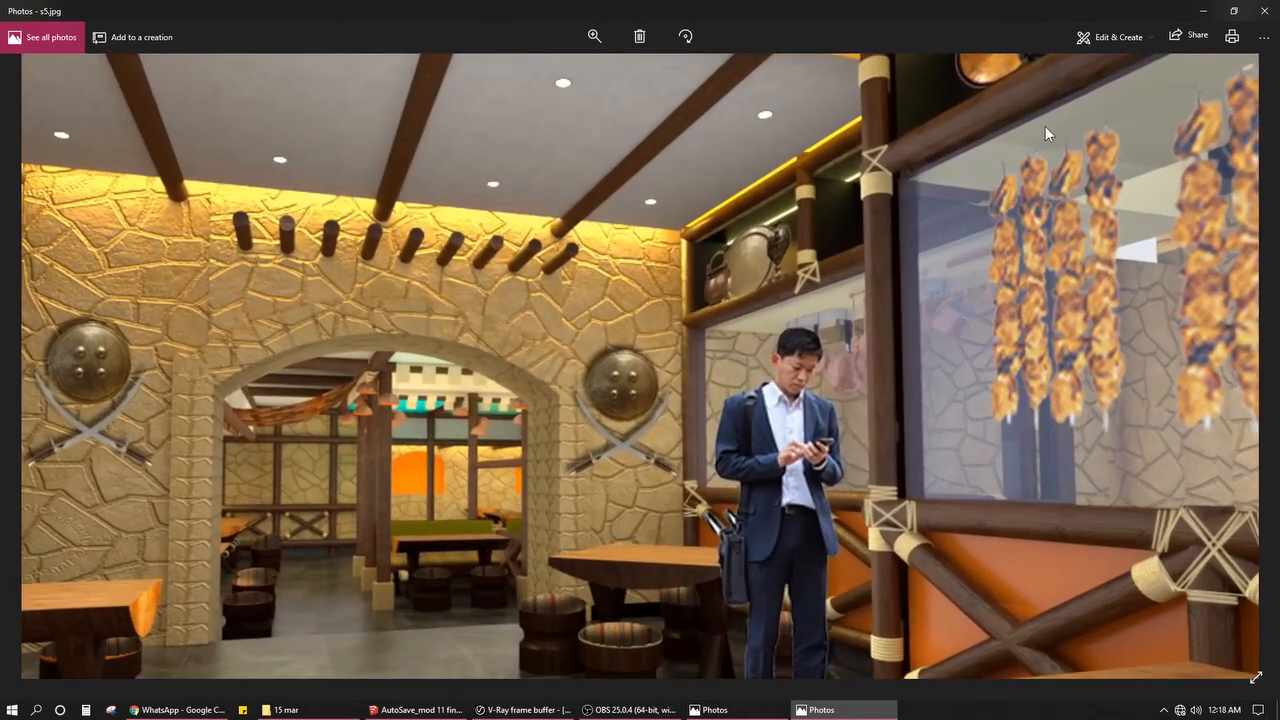
scroll(927, 328, up, 4)
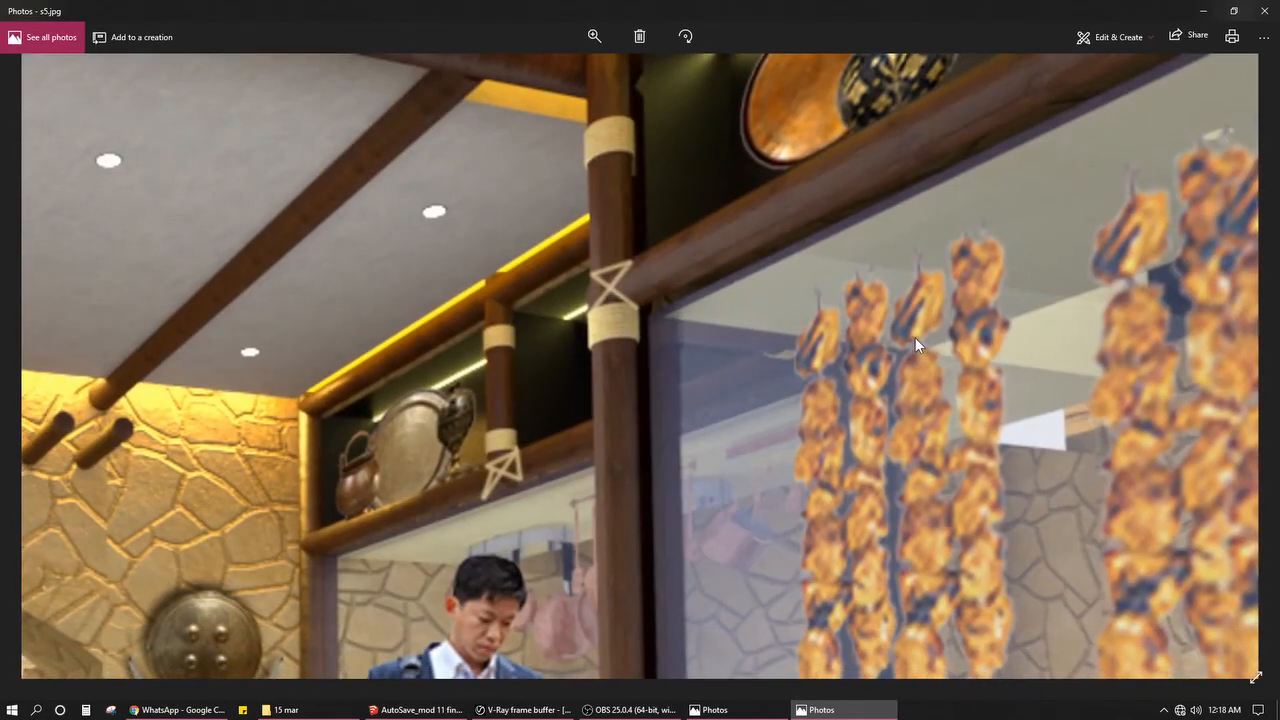
scroll(915, 337, down, 4)
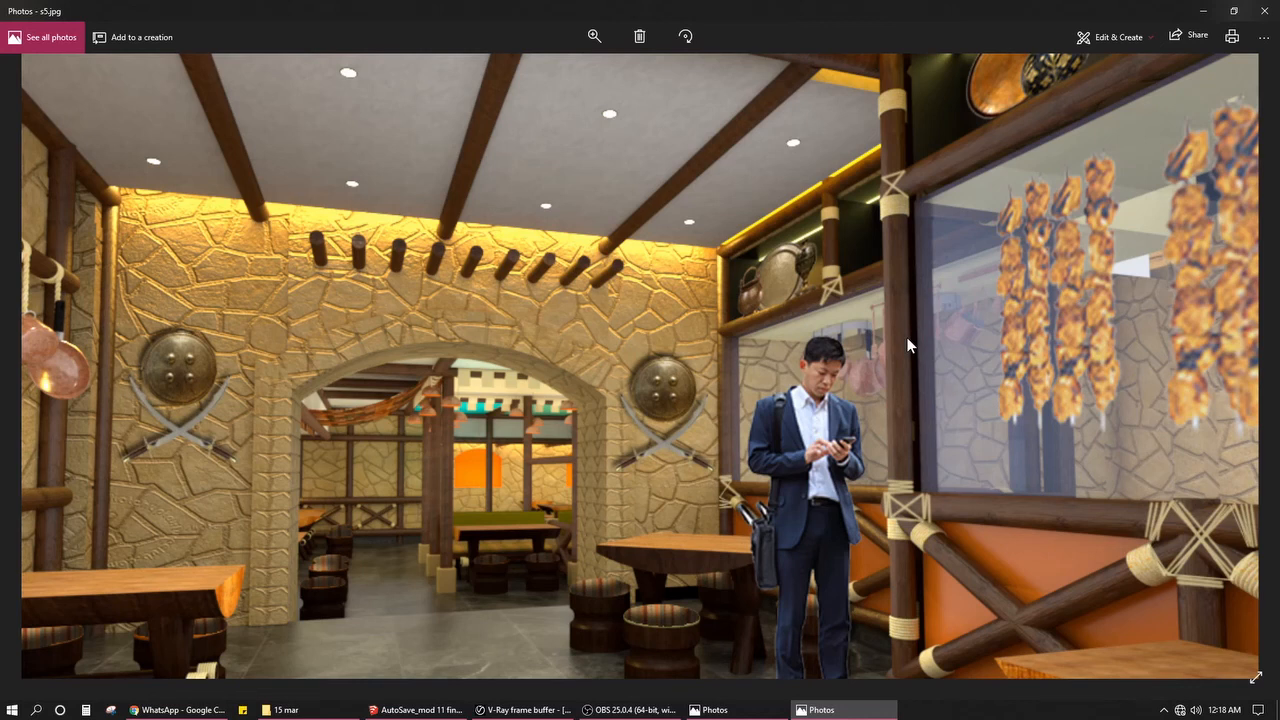
scroll(723, 430, down, 4)
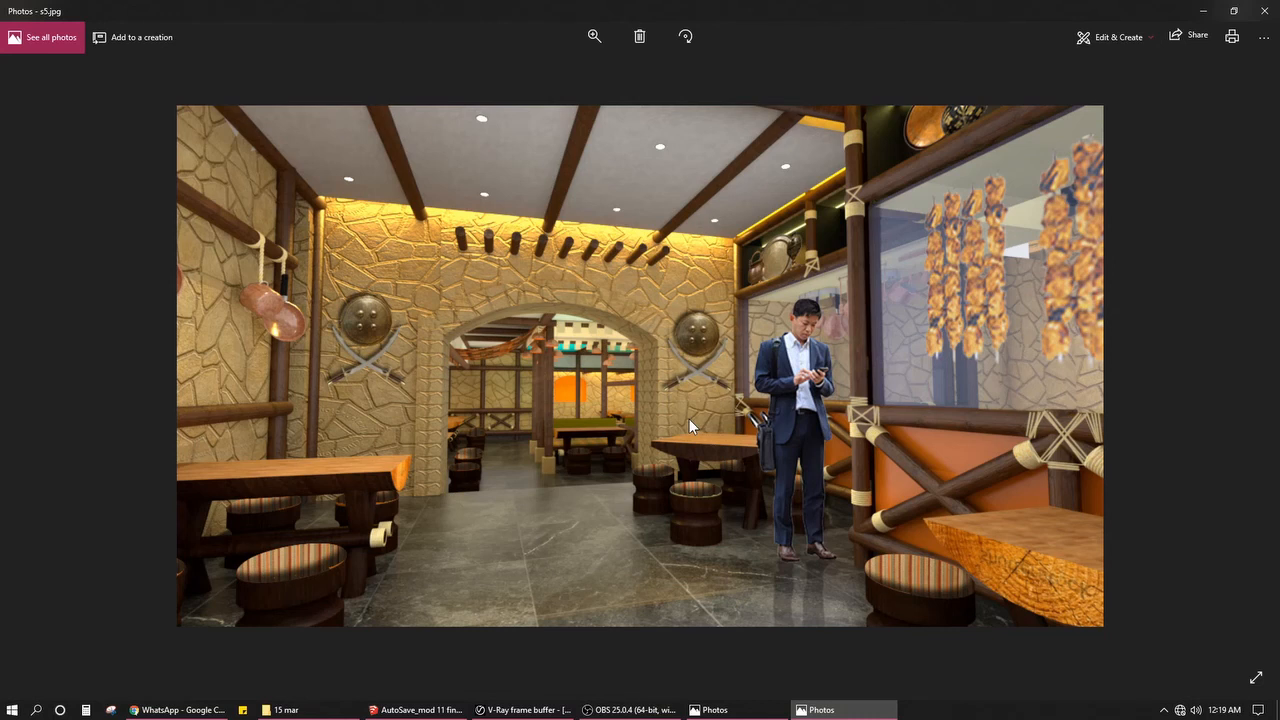
Step: Close the s5.jpg image and switch back to the restaurant model in SketchUp
drag(854, 376, 819, 472)
click(1254, 39)
click(1265, 11)
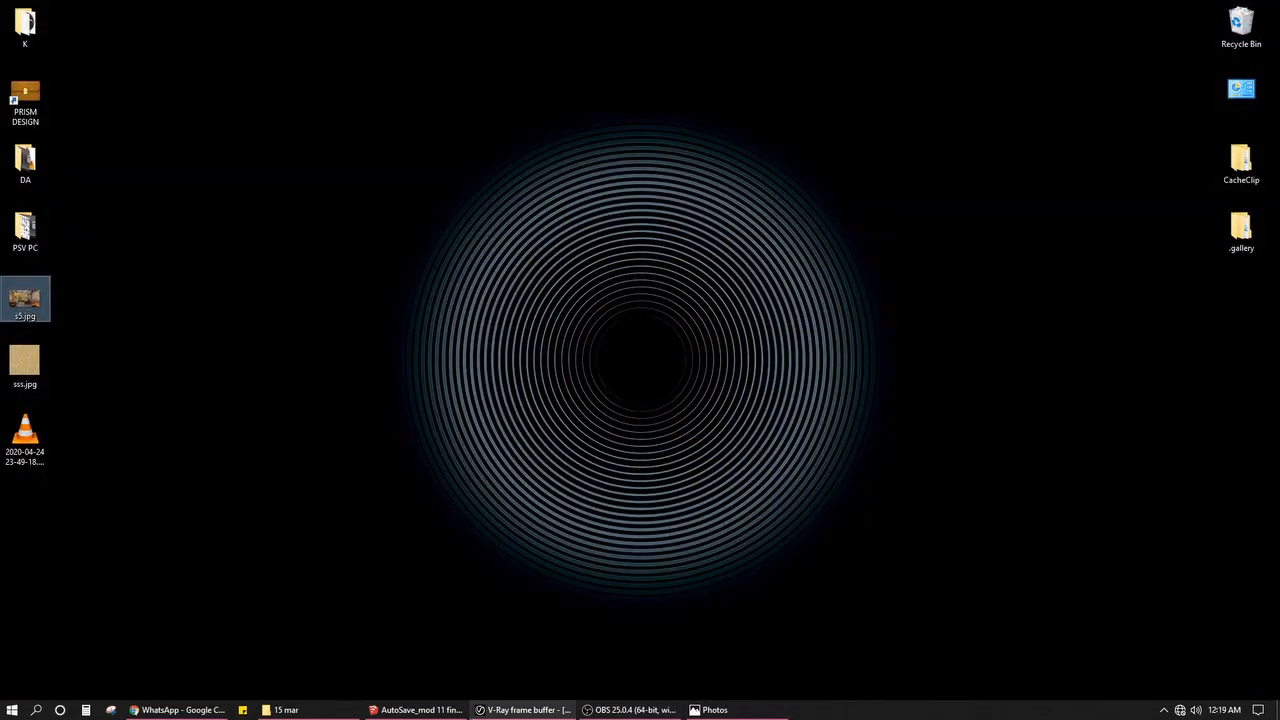
click(415, 710)
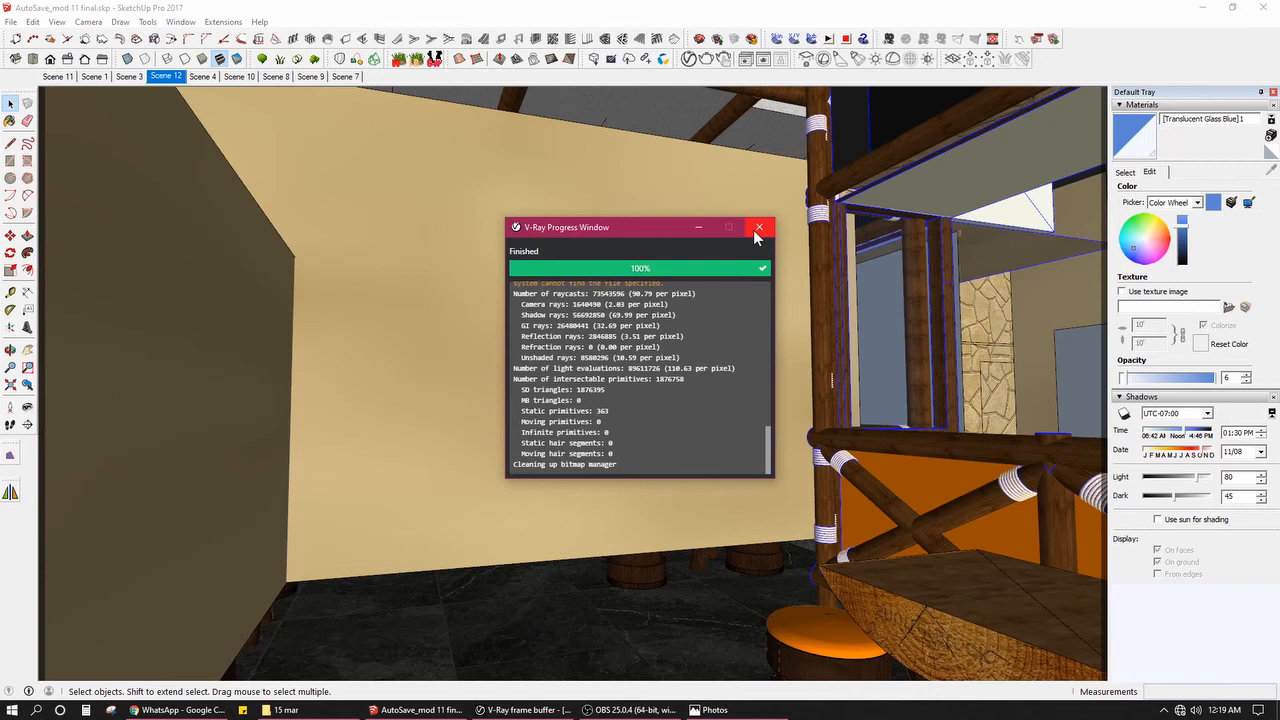
Step: Close the V-Ray progress window and look through the scene's light list in the V-Ray Asset Editor
click(758, 228)
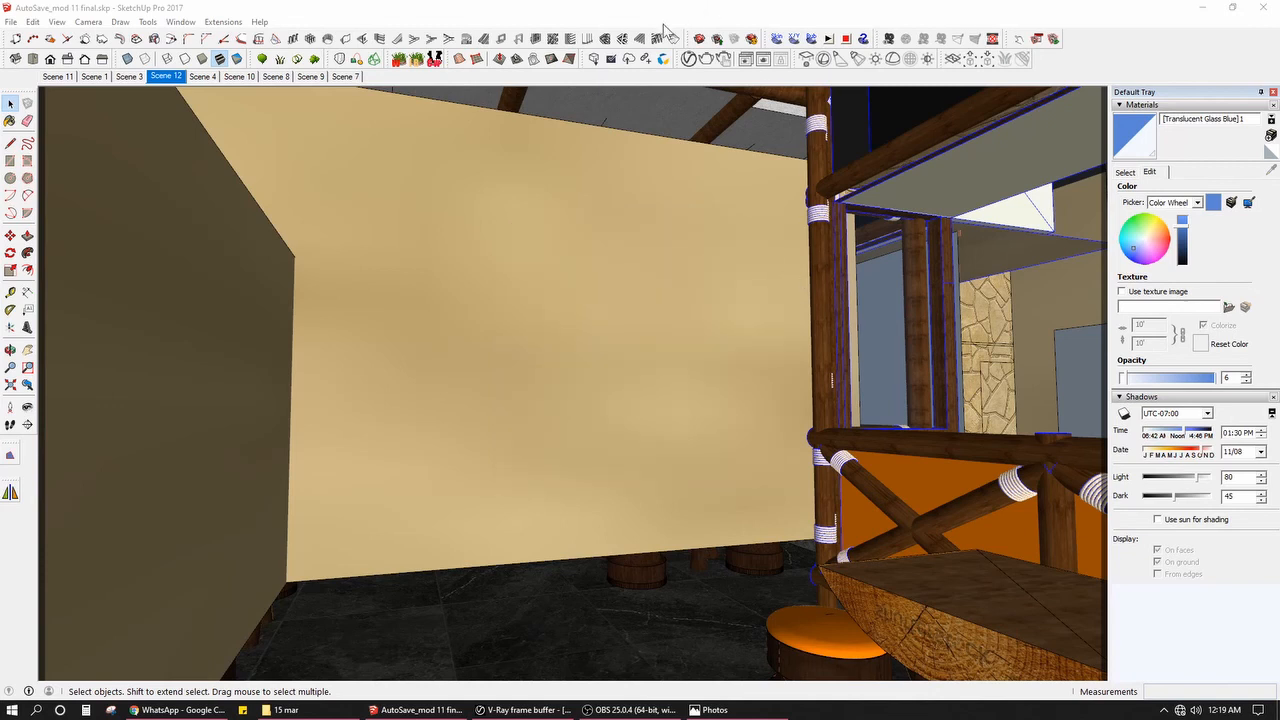
click(689, 59)
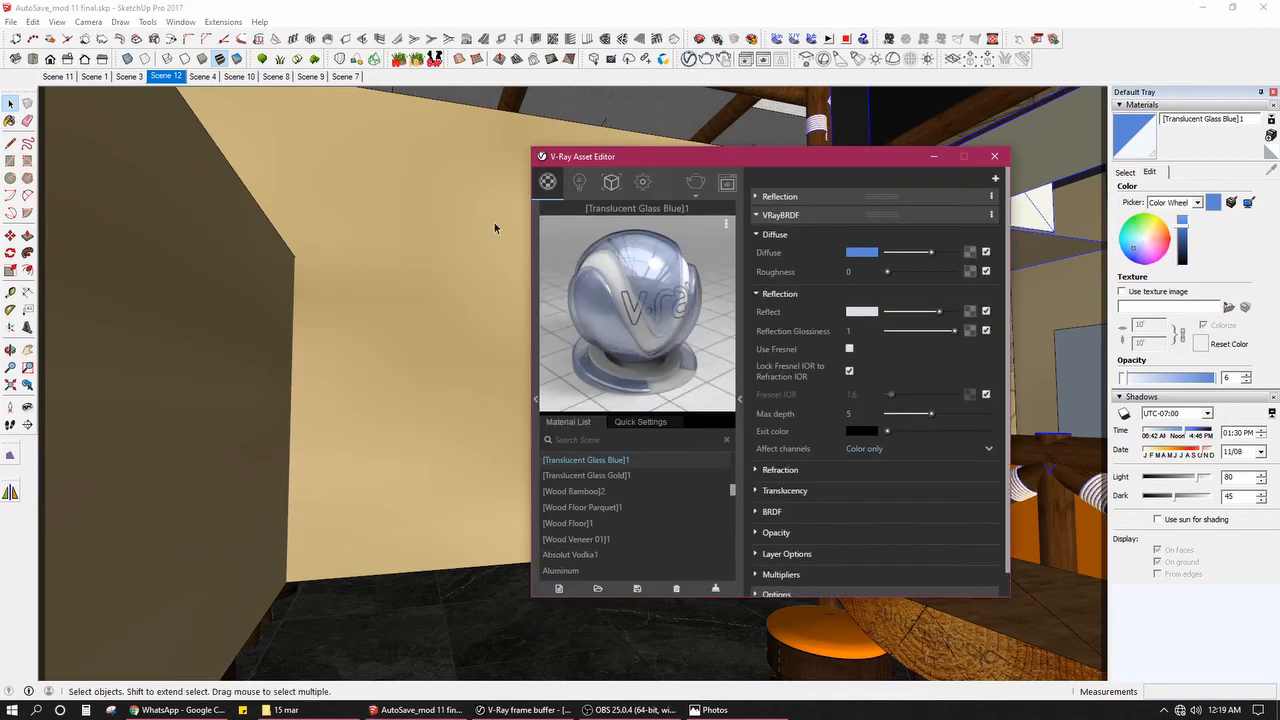
drag(614, 157, 542, 155)
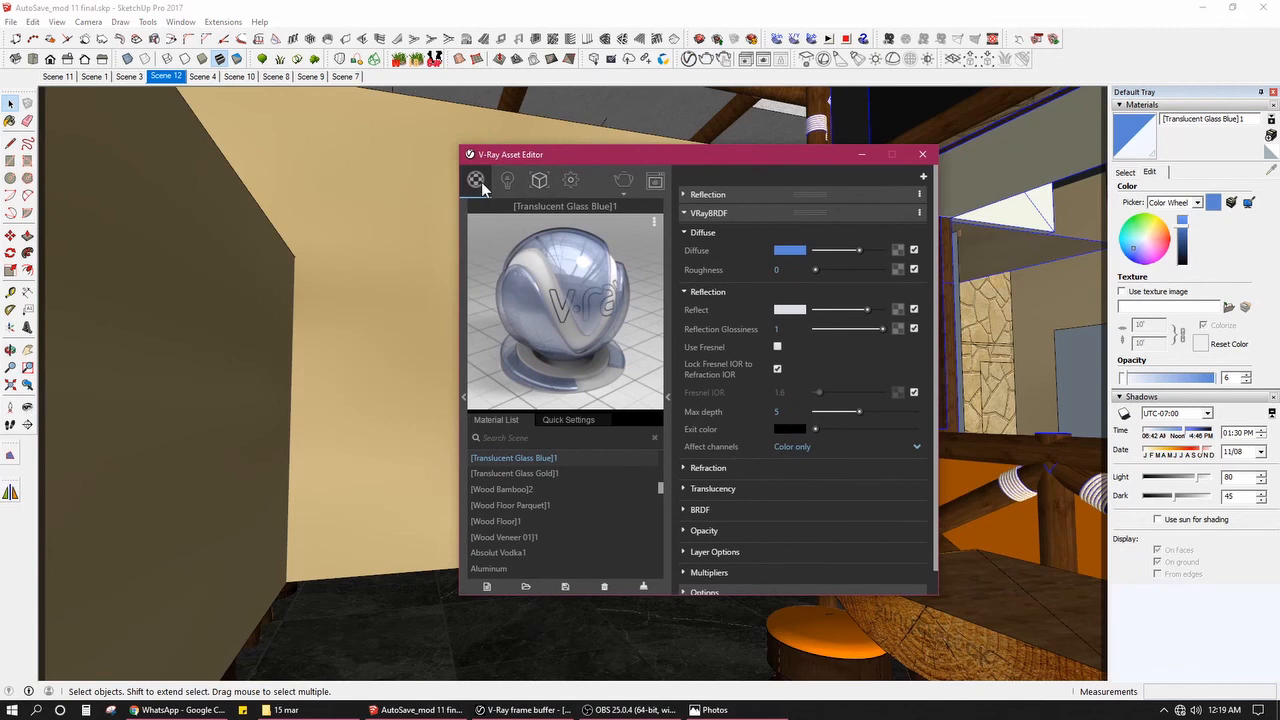
click(504, 184)
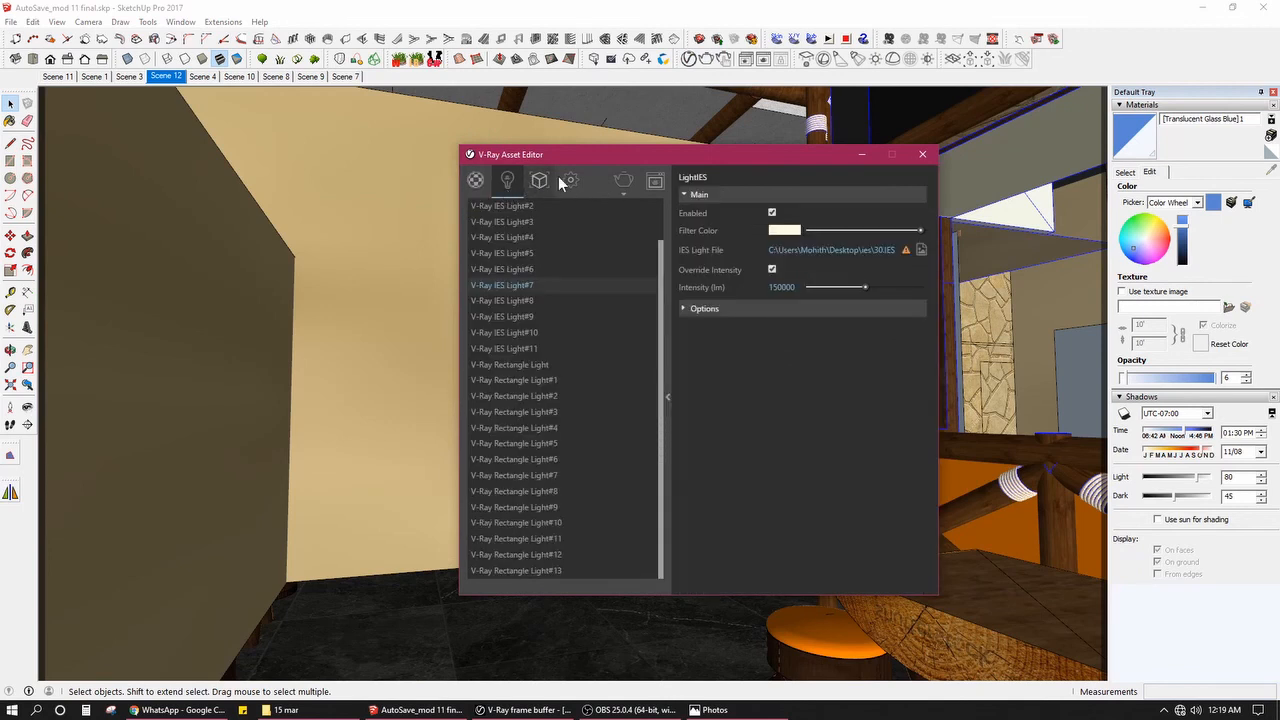
scroll(660, 284, up, 1)
drag(659, 360, 655, 309)
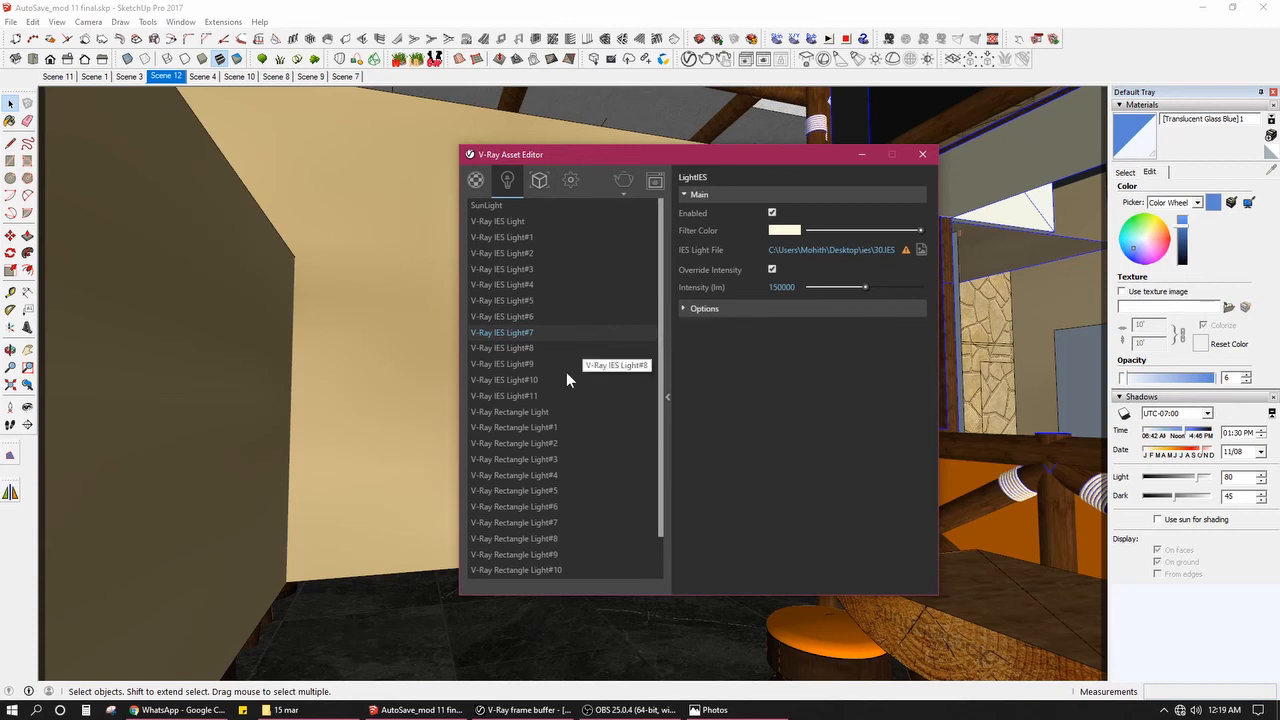
Step: Open s5c.jpg from the 15 mar folder and compare it with s6.jpg
click(328, 705)
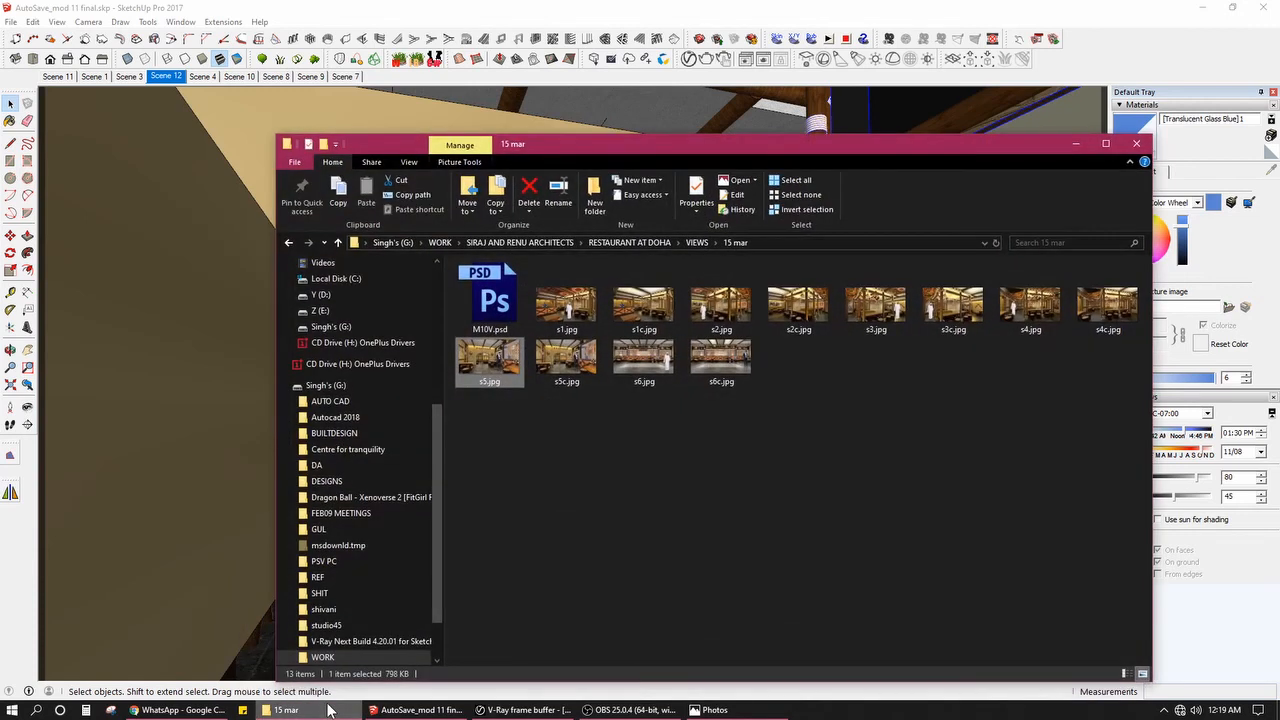
click(549, 365)
double_click(549, 365)
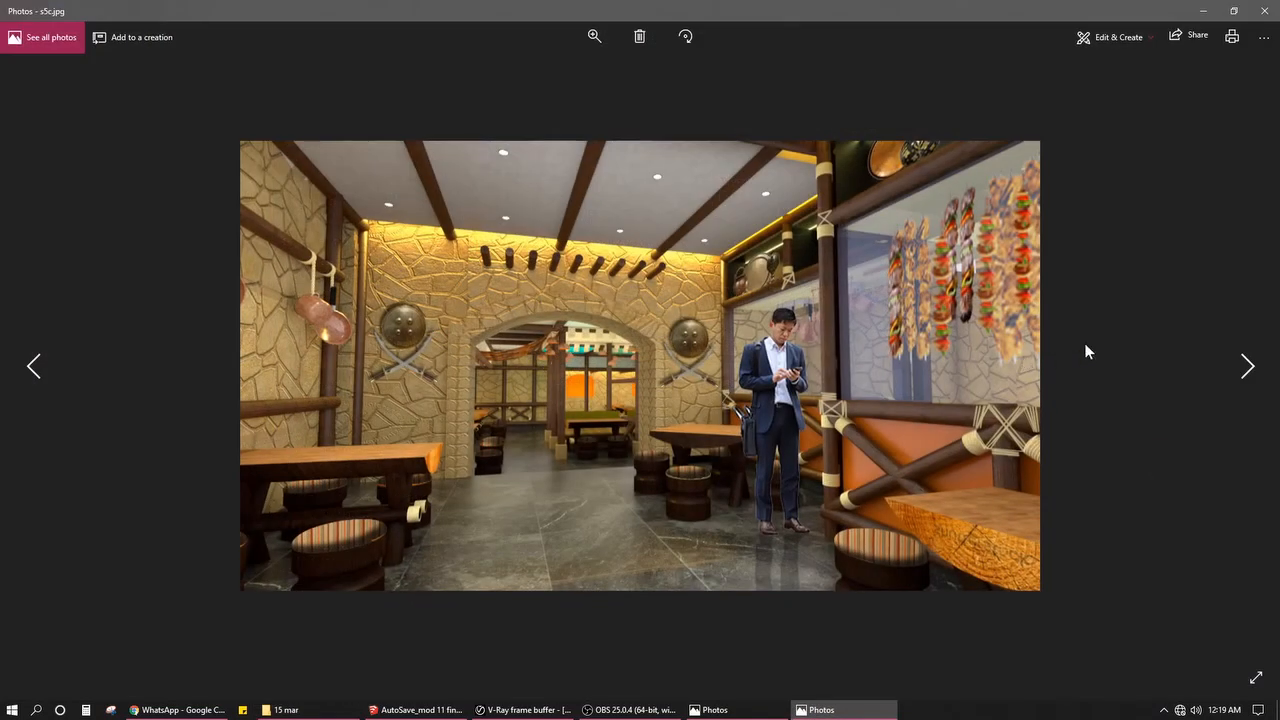
click(1249, 366)
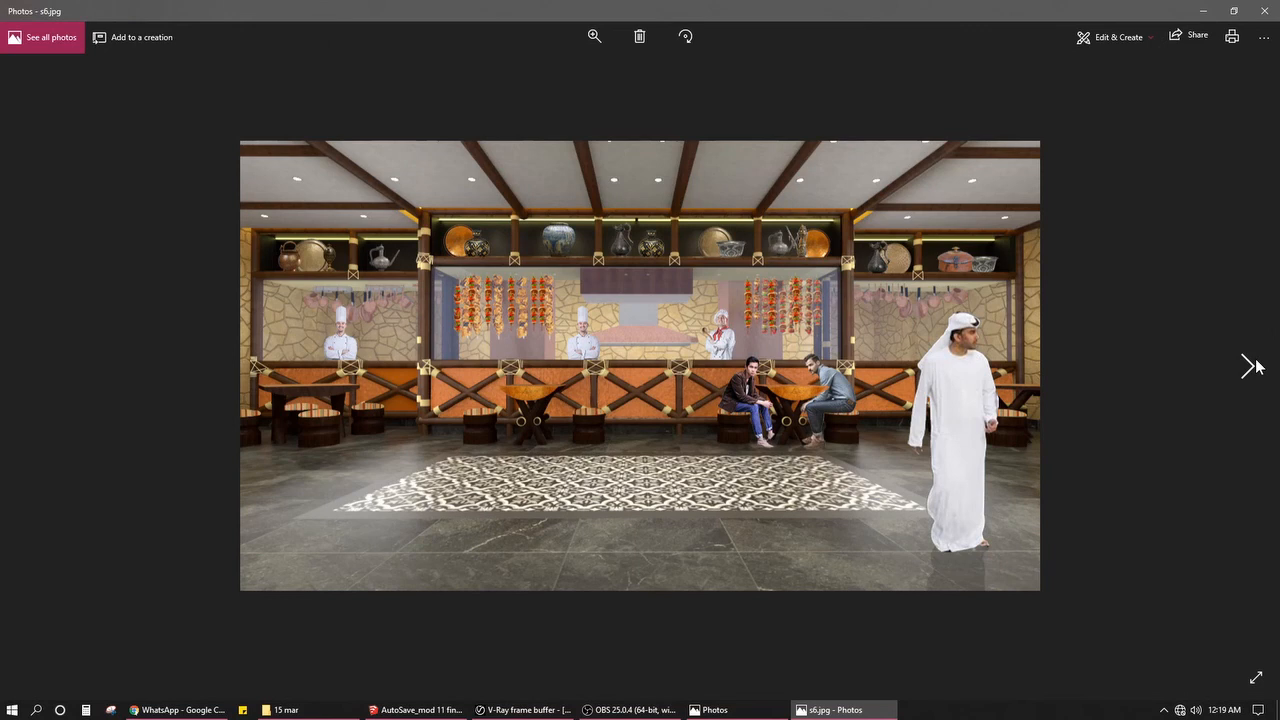
click(45, 430)
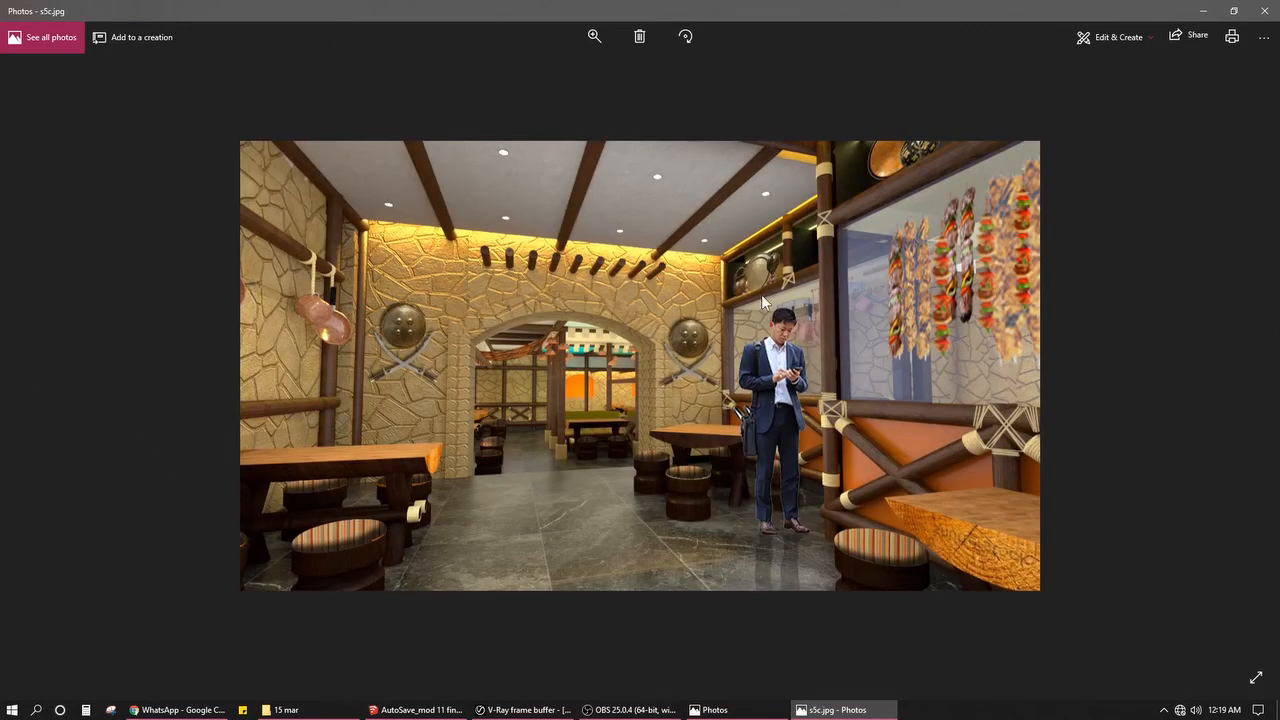
click(1274, 410)
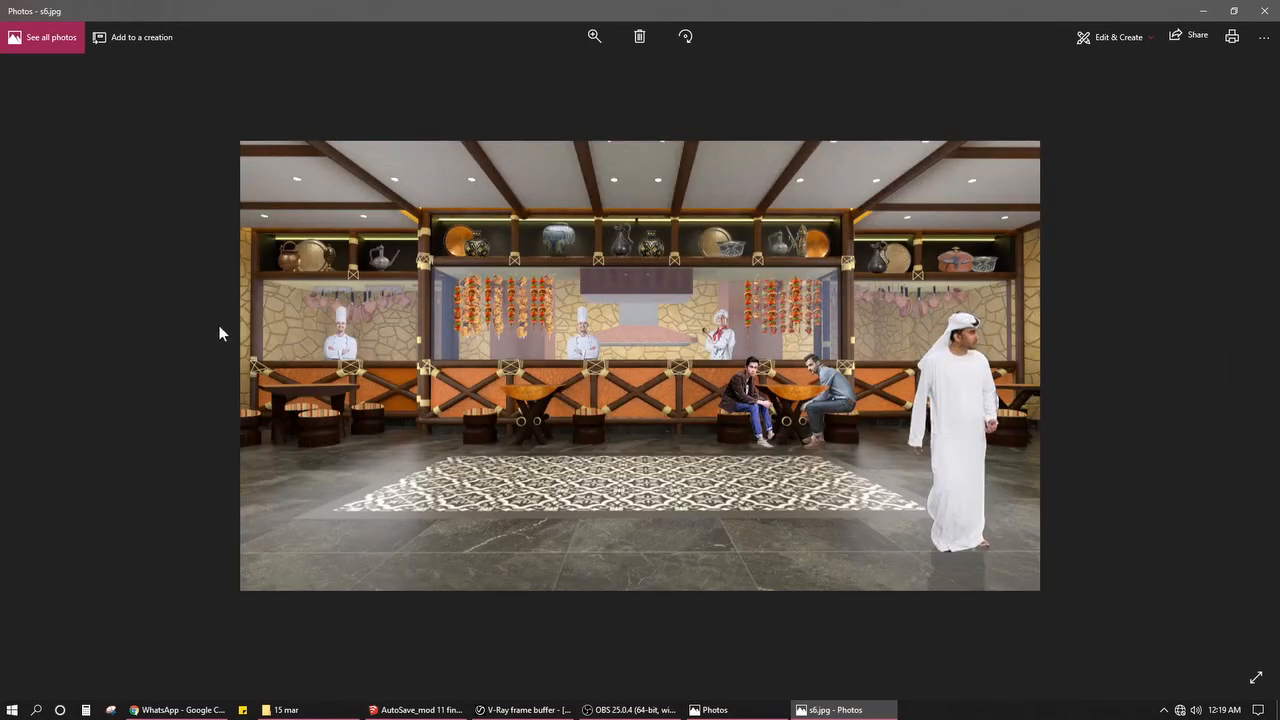
Step: Inspect the orange cross-braced counter, stools and kitchen glass up close in s6.jpg
scroll(448, 390, up, 1)
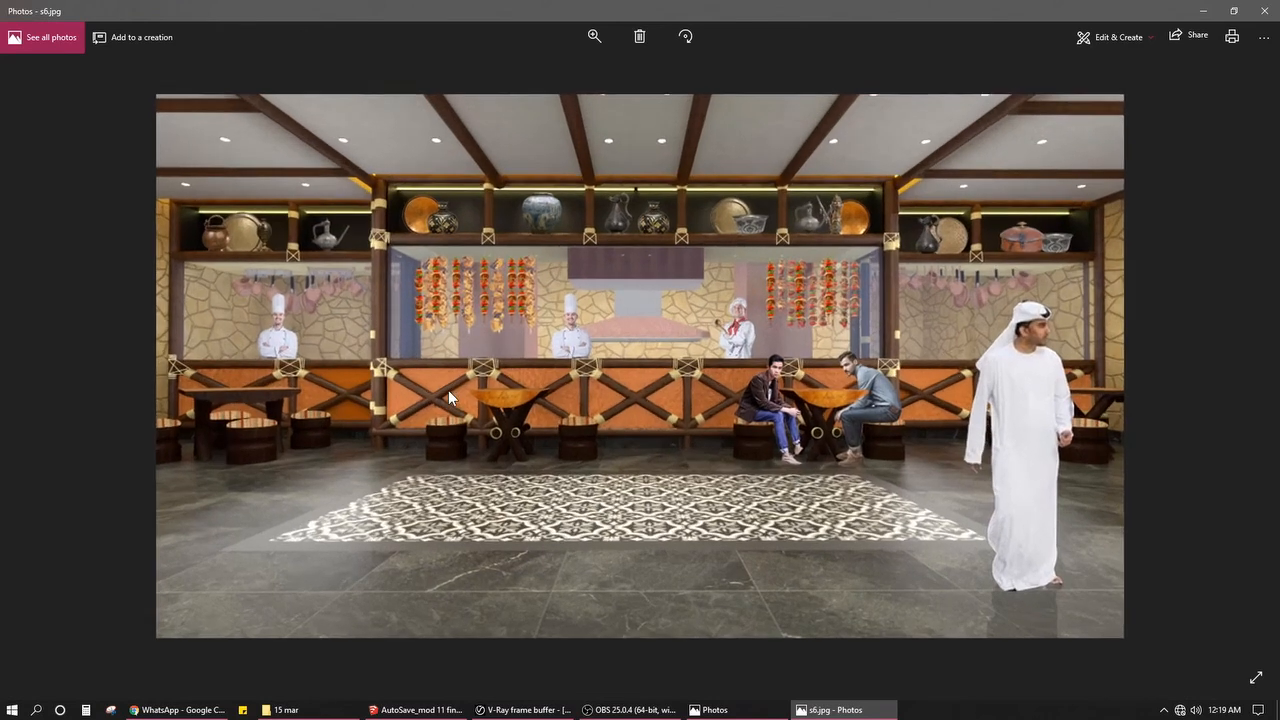
scroll(448, 390, up, 5)
drag(448, 390, 417, 267)
drag(835, 328, 349, 435)
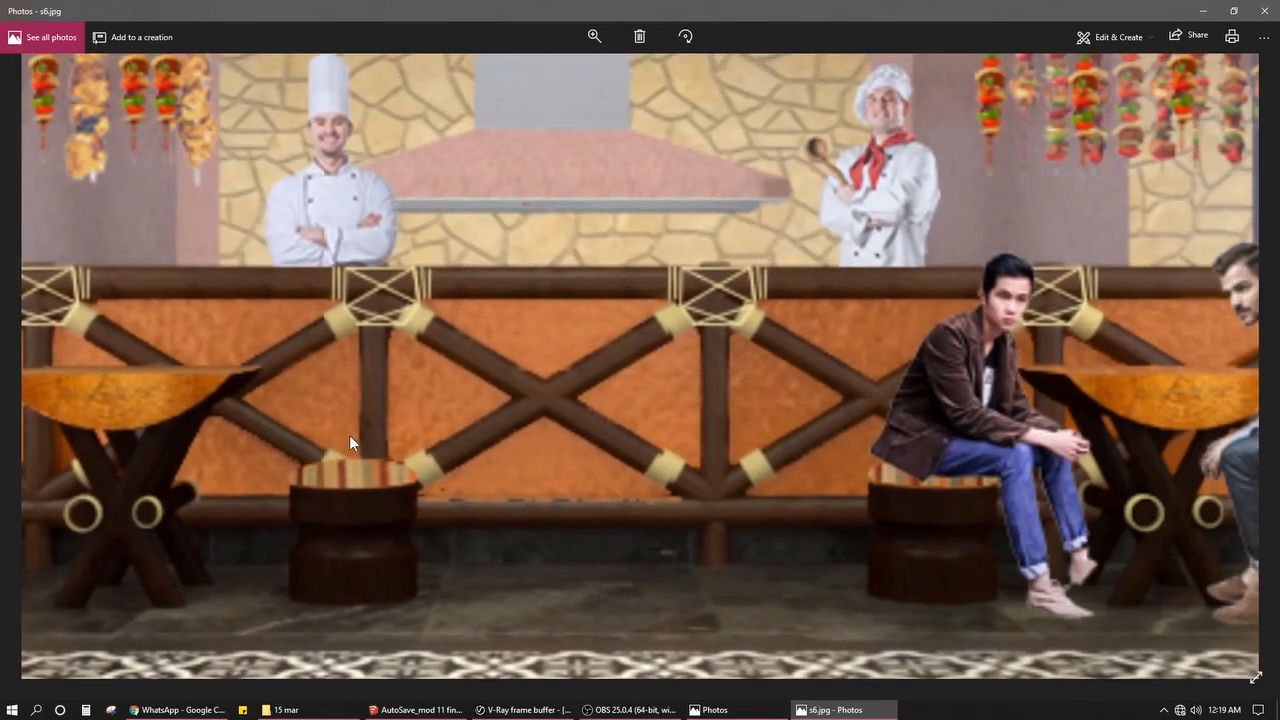
scroll(550, 334, down, 2)
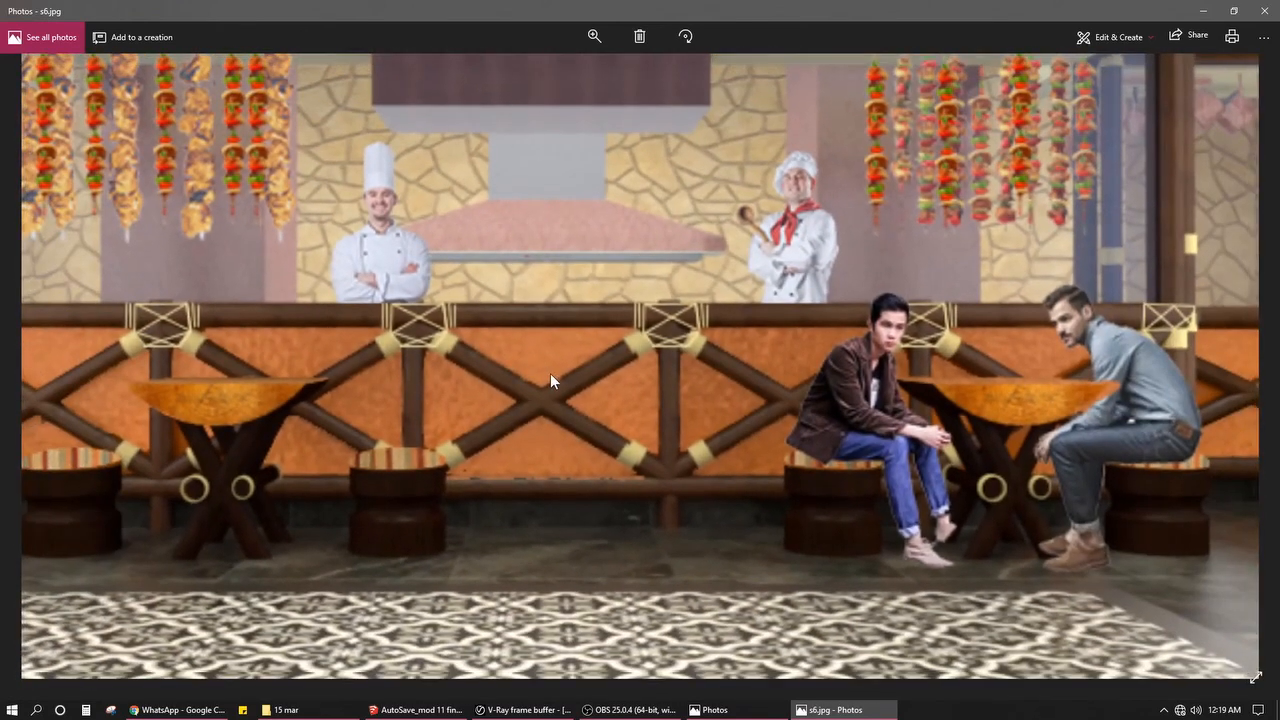
scroll(548, 374, down, 5)
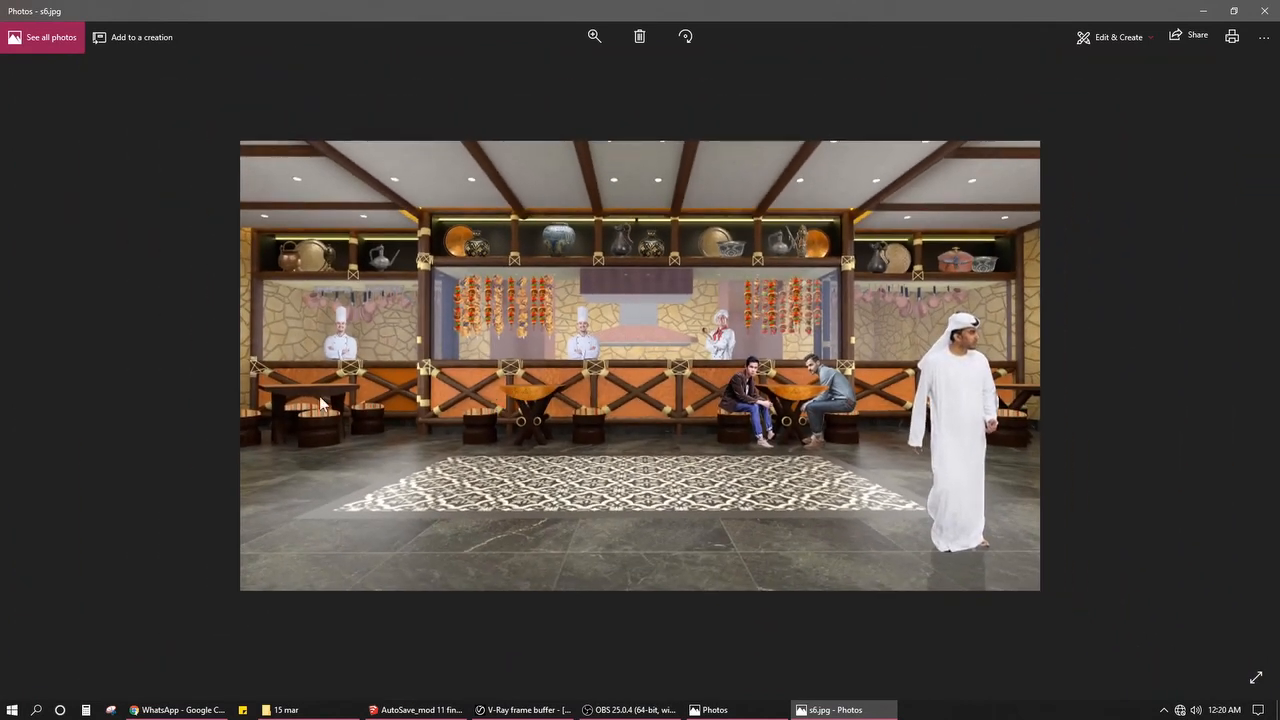
Step: View s5c.jpg, s6.jpg and s6c.jpg in turn and go back to s5.jpg
click(30, 366)
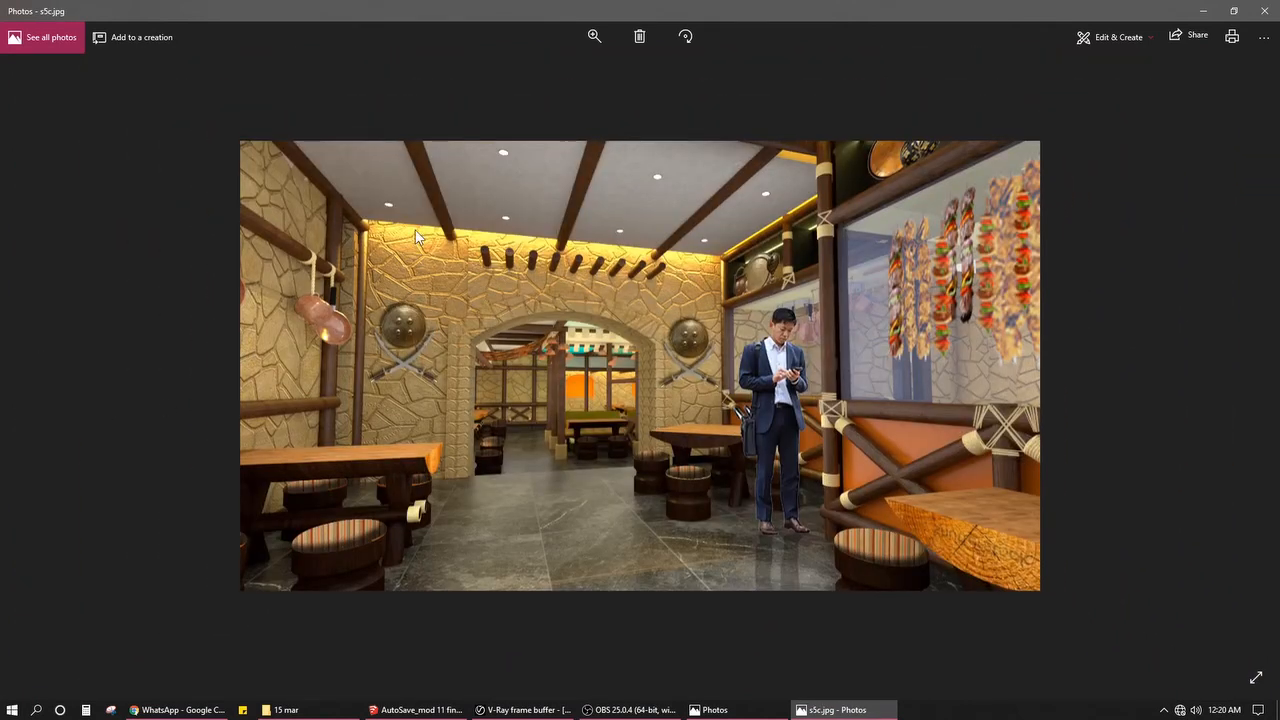
click(1247, 366)
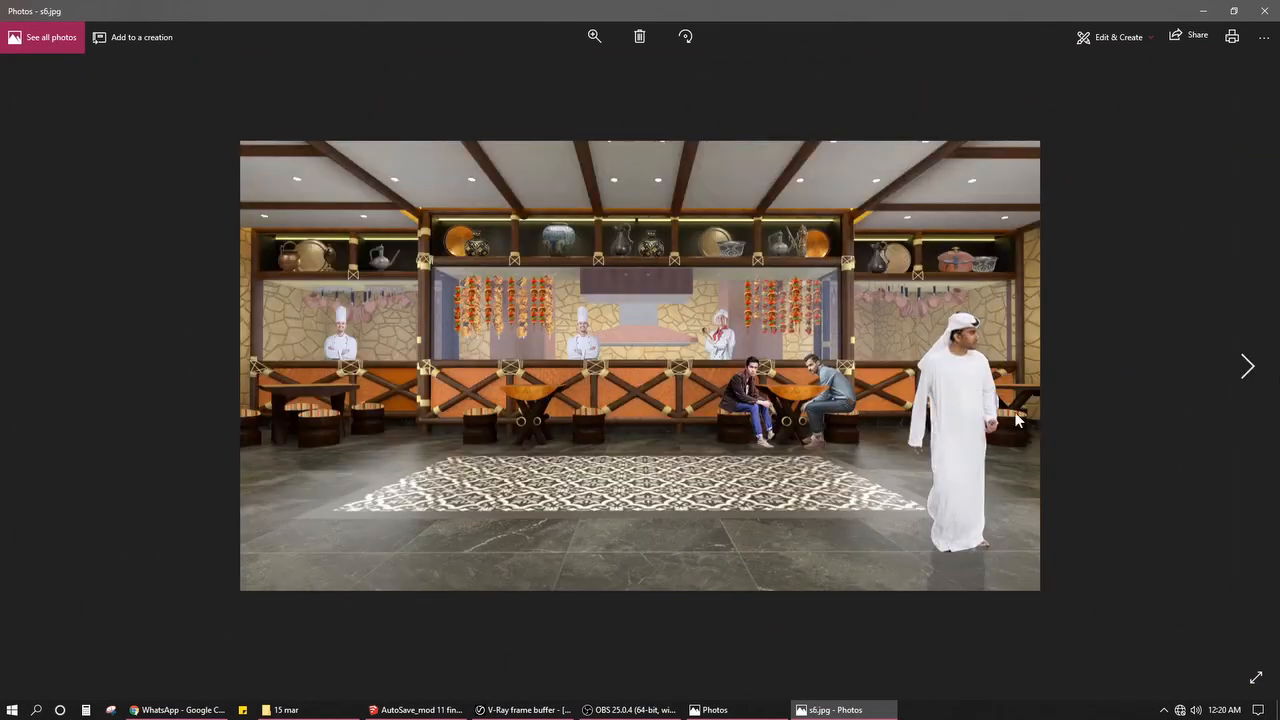
click(1247, 366)
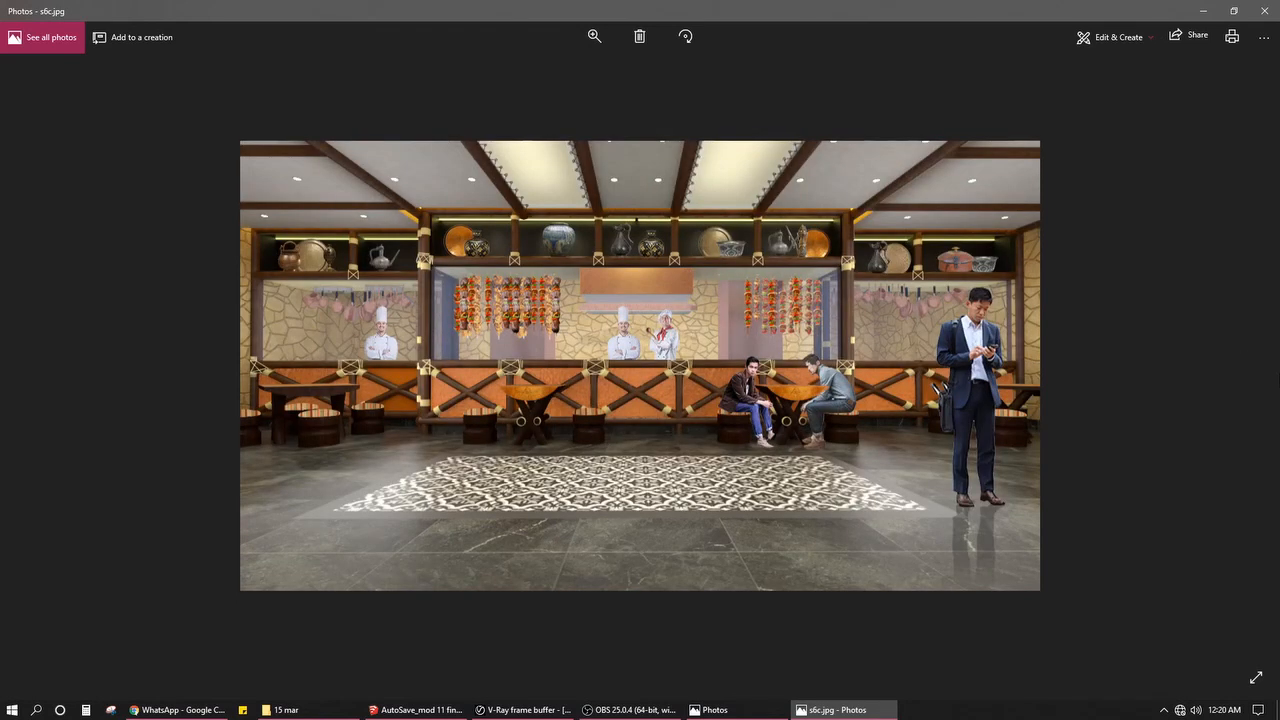
click(2, 440)
click(2, 442)
click(4, 444)
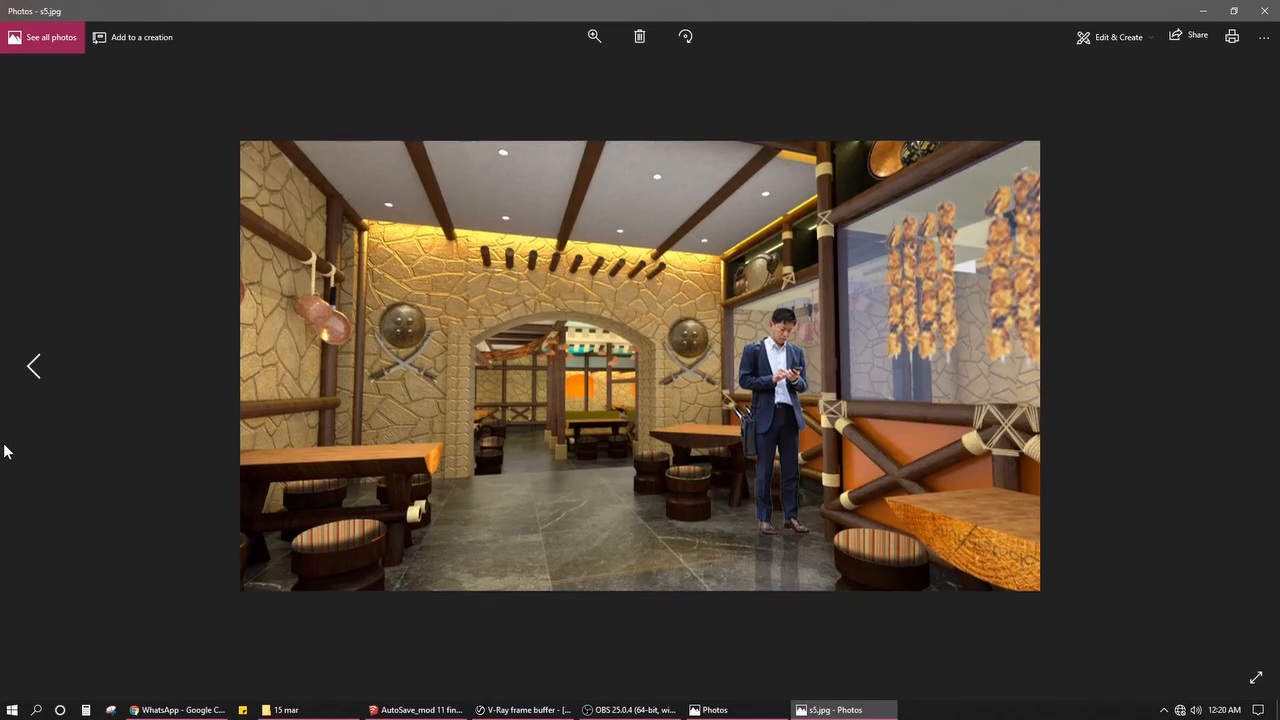
Step: Go back through the earlier restaurant renders from s4c.jpg to s2c.jpg
click(5, 450)
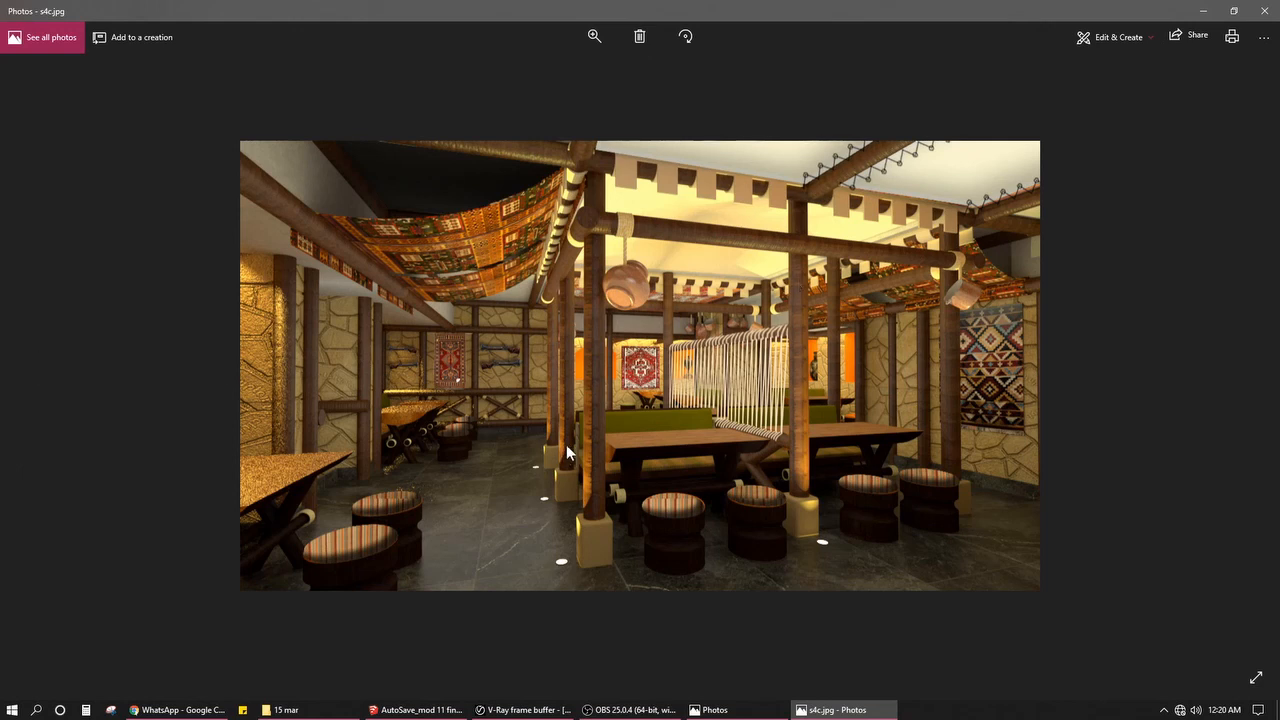
click(20, 378)
click(3, 382)
click(3, 382)
click(2, 385)
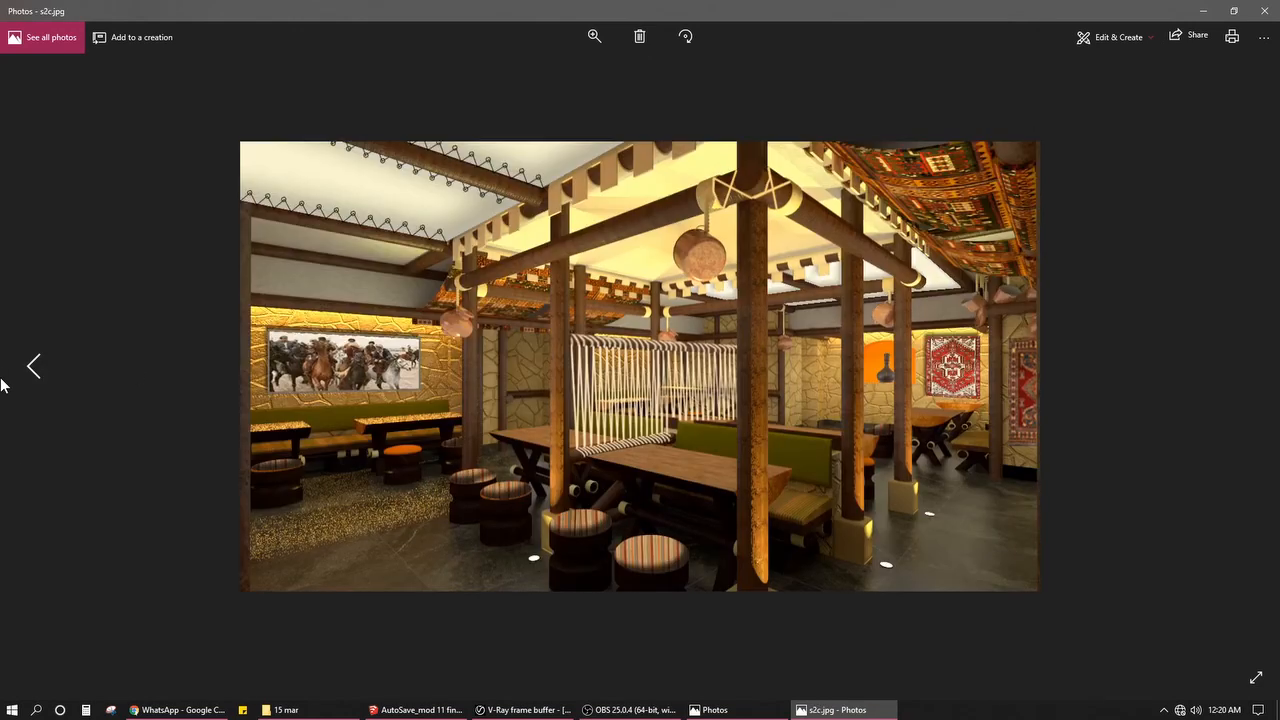
Step: Flip between s2c.jpg and its neighbouring image to compare the two ceiling designs
click(2, 385)
click(1277, 440)
click(3, 533)
click(1265, 366)
click(3, 391)
click(1246, 366)
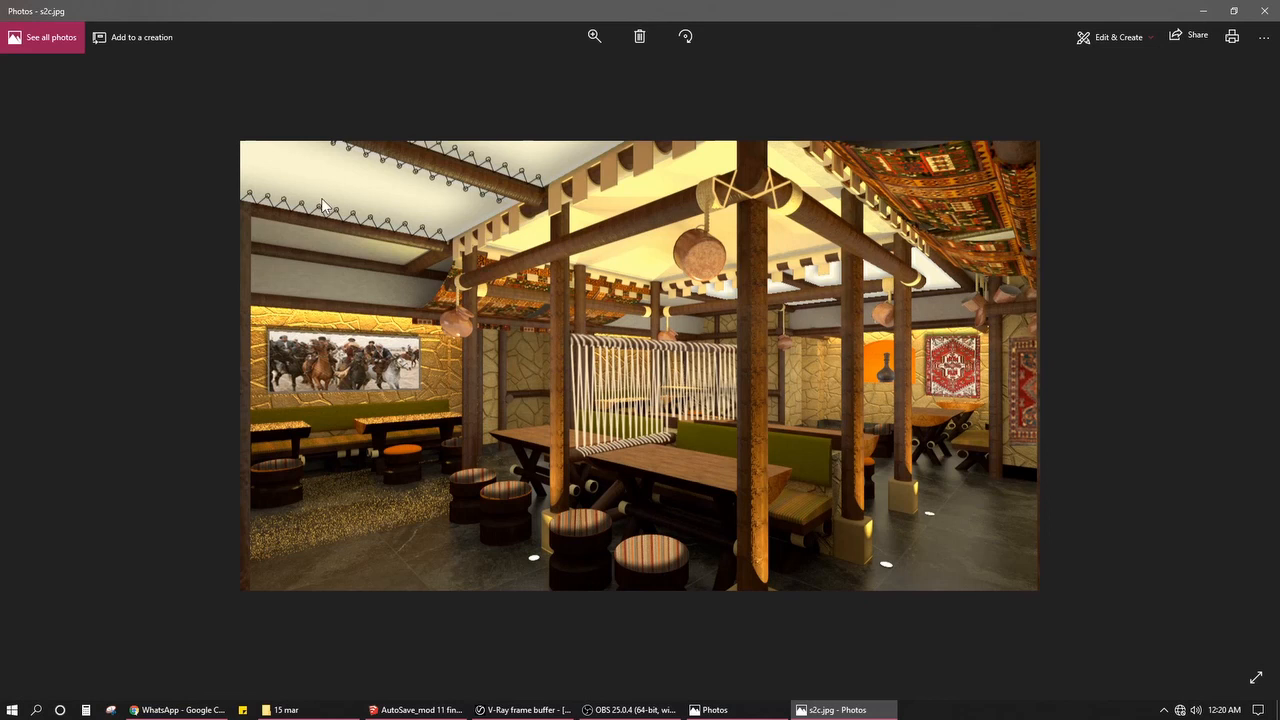
Step: Review s2.jpg with its carpet-covered ceiling and the bar counter view in s1c.jpg
click(10, 364)
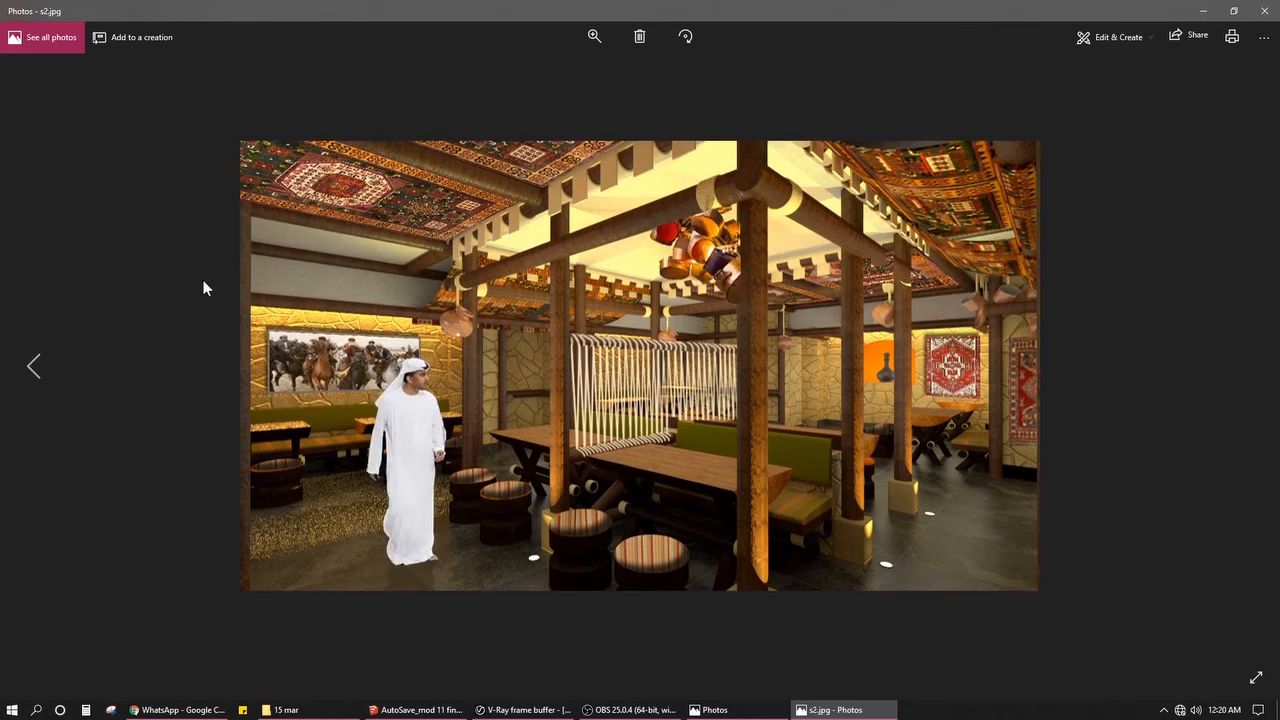
click(2, 485)
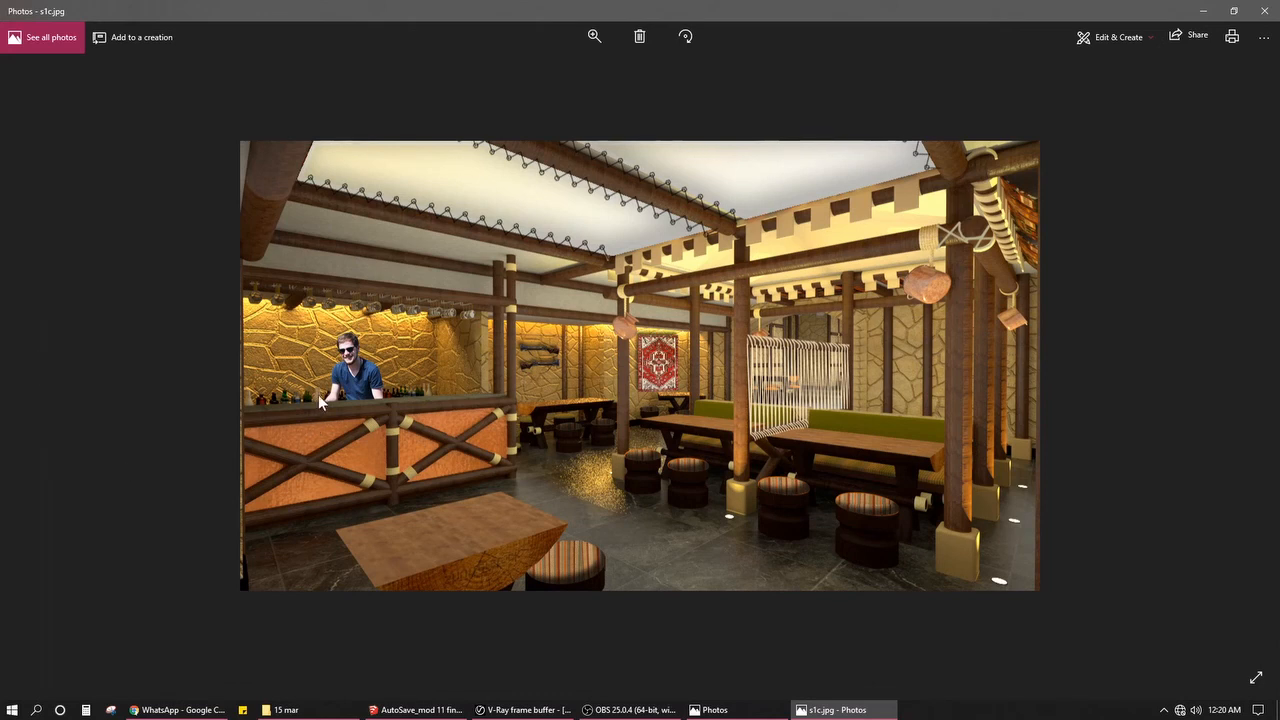
click(4, 435)
Step: Browse forward through the restaurant renders to s6.jpg
key(Right)
key(Right)
key(Right)
key(Right)
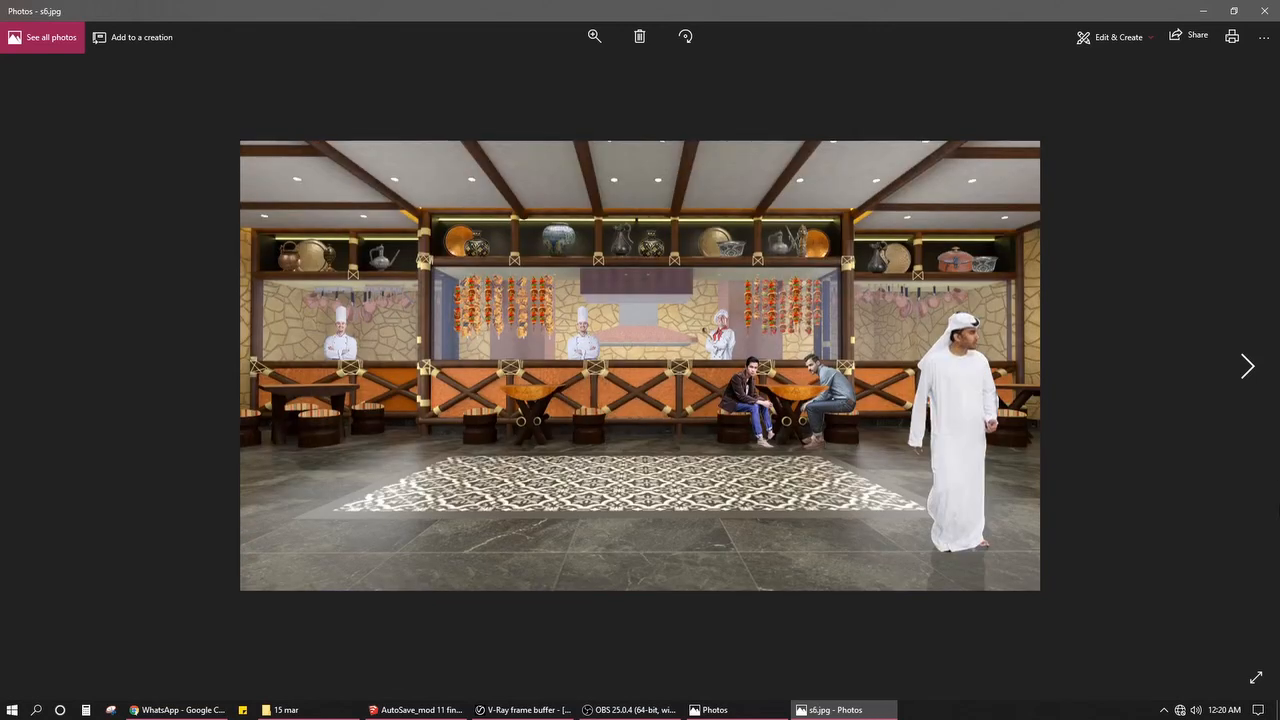
Step: Return to s5c.jpg and examine the stone archway, seating and glass counter more closely
key(Left)
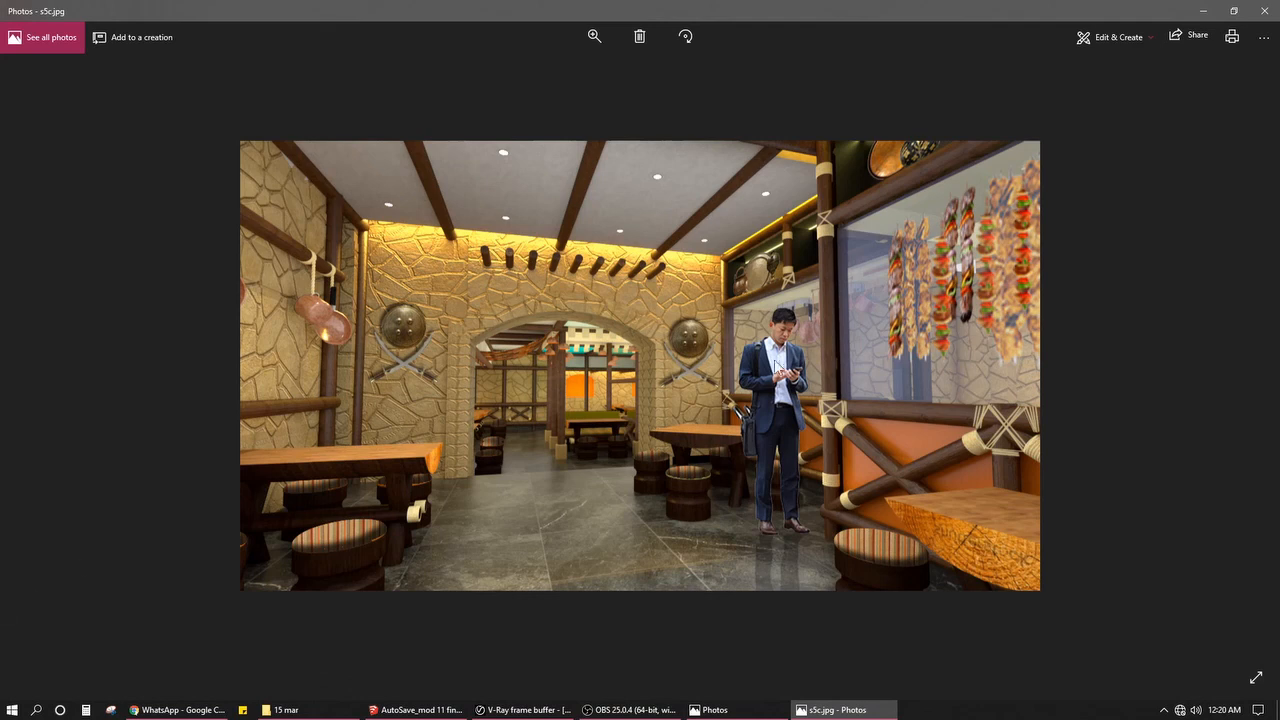
scroll(636, 301, up, 3)
scroll(540, 333, up, 3)
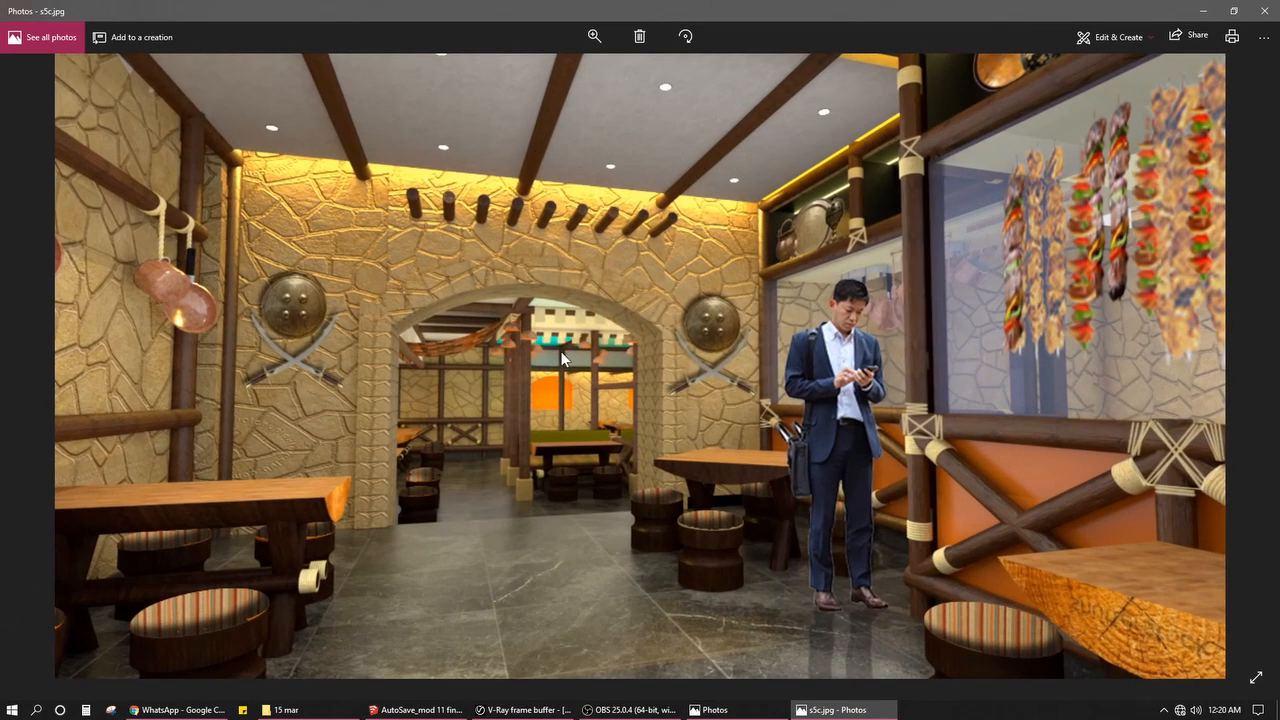